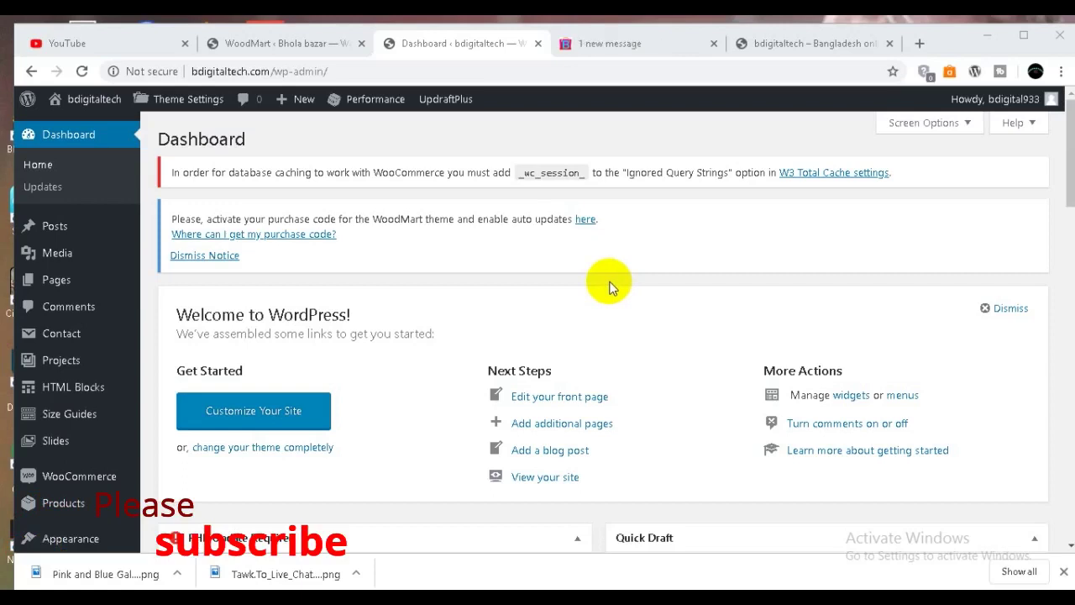
Go to the Bhola bazar site, switch its home page to Bengali and look through the translated products and categories.
click(623, 43)
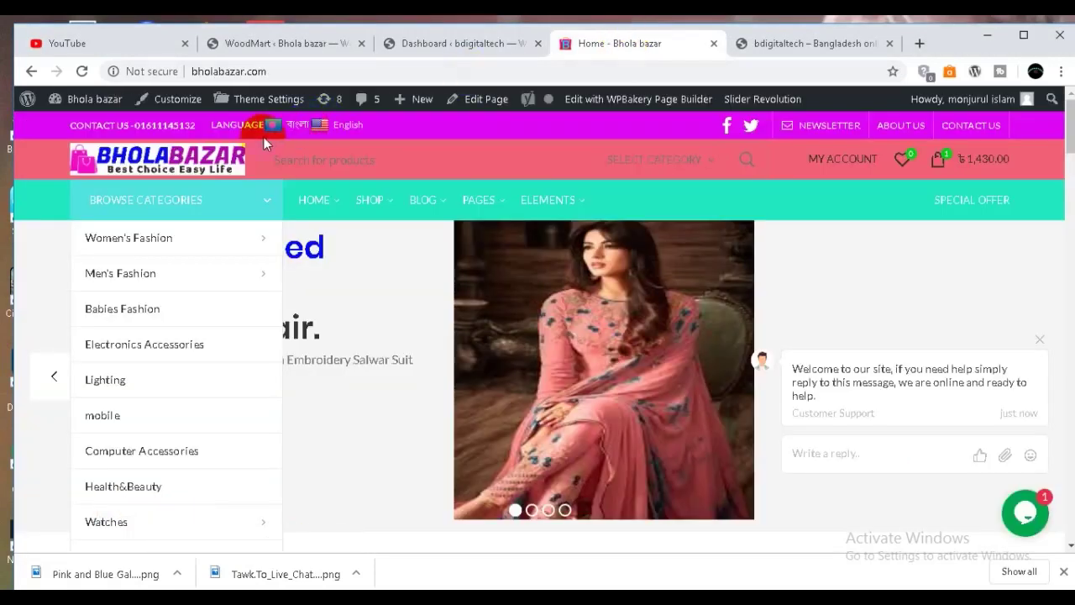
click(325, 134)
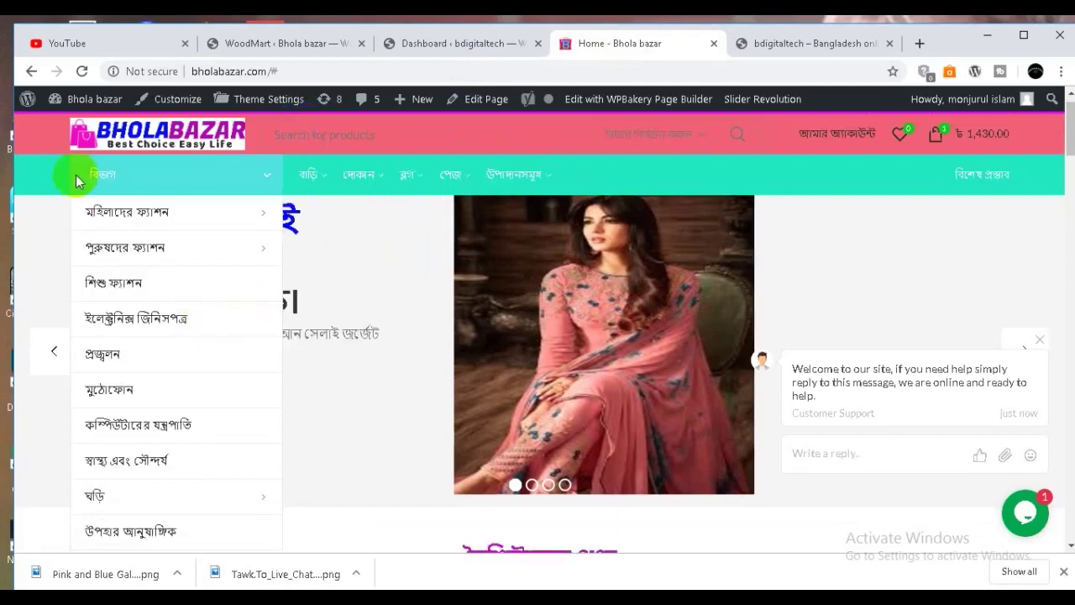
scroll(351, 298, down, 5)
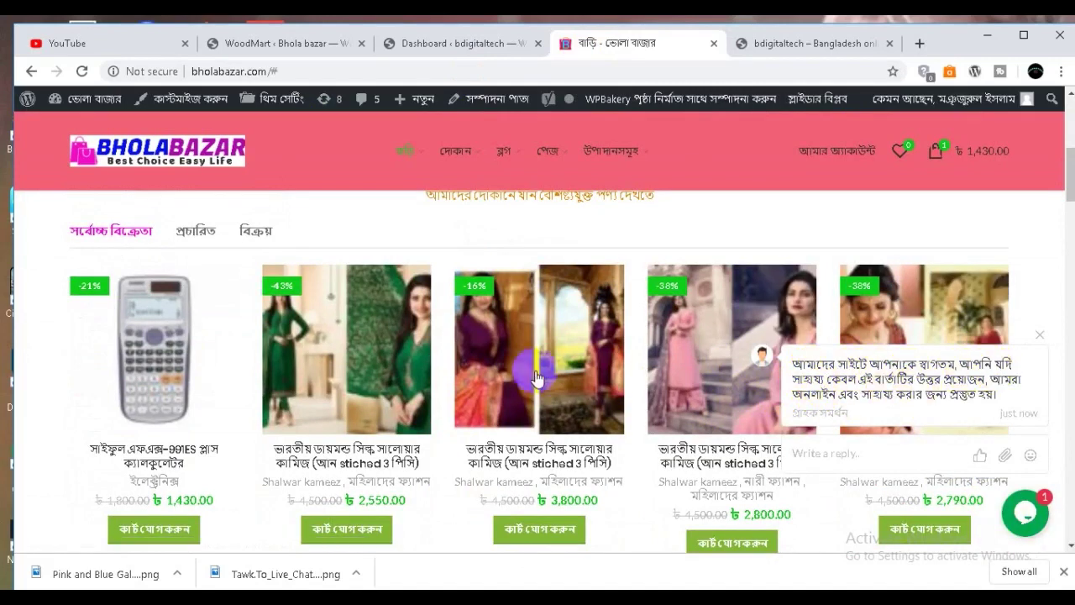
scroll(471, 353, down, 2)
scroll(561, 406, down, 6)
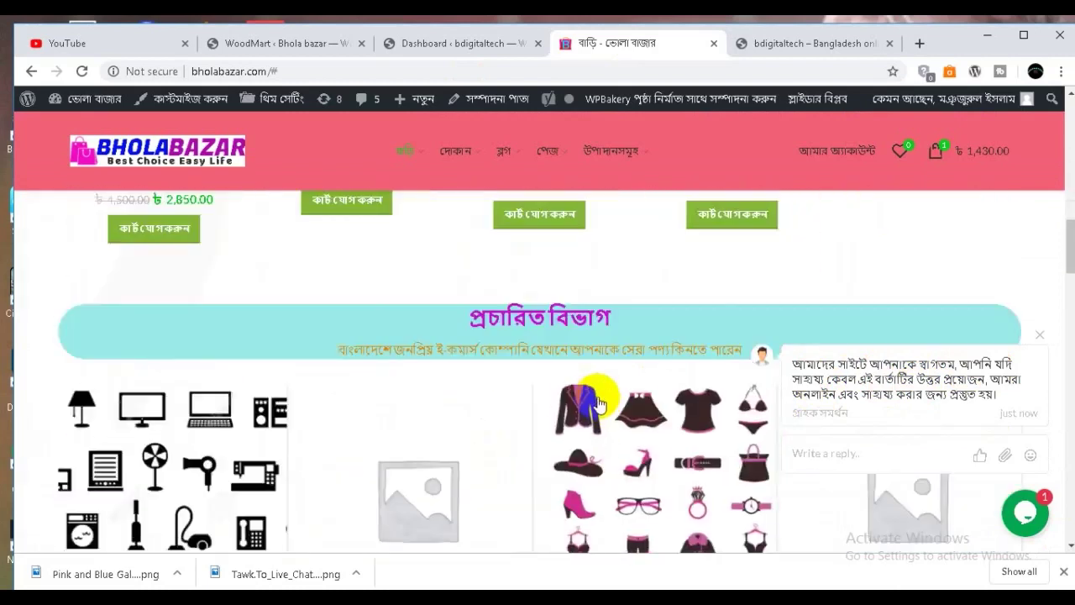
Switch the Bhola bazar home page back to English and check the featured products section.
scroll(257, 269, up, 10)
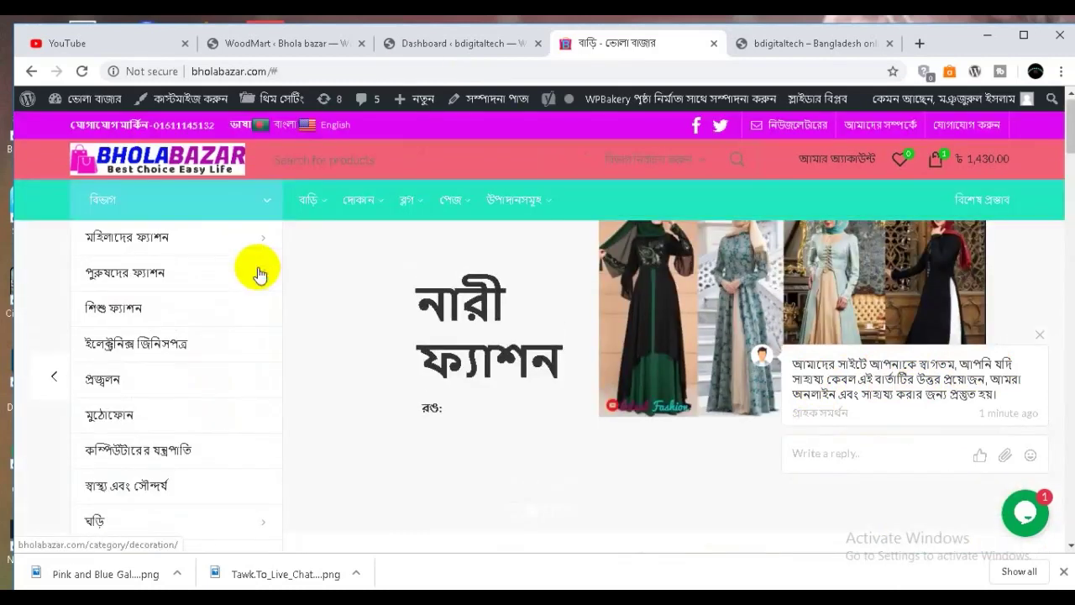
click(336, 127)
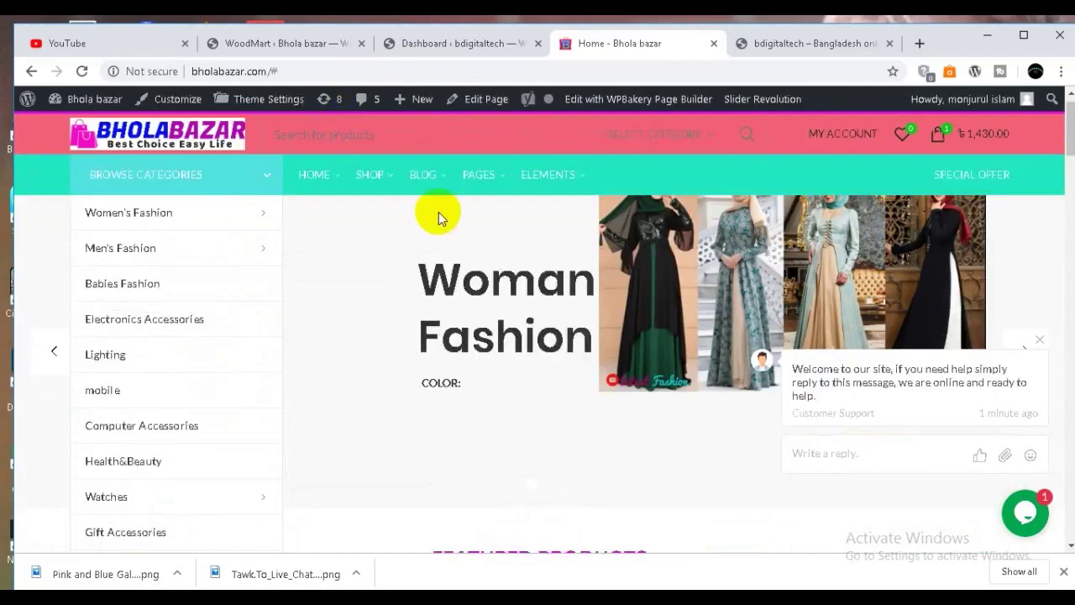
scroll(621, 359, down, 5)
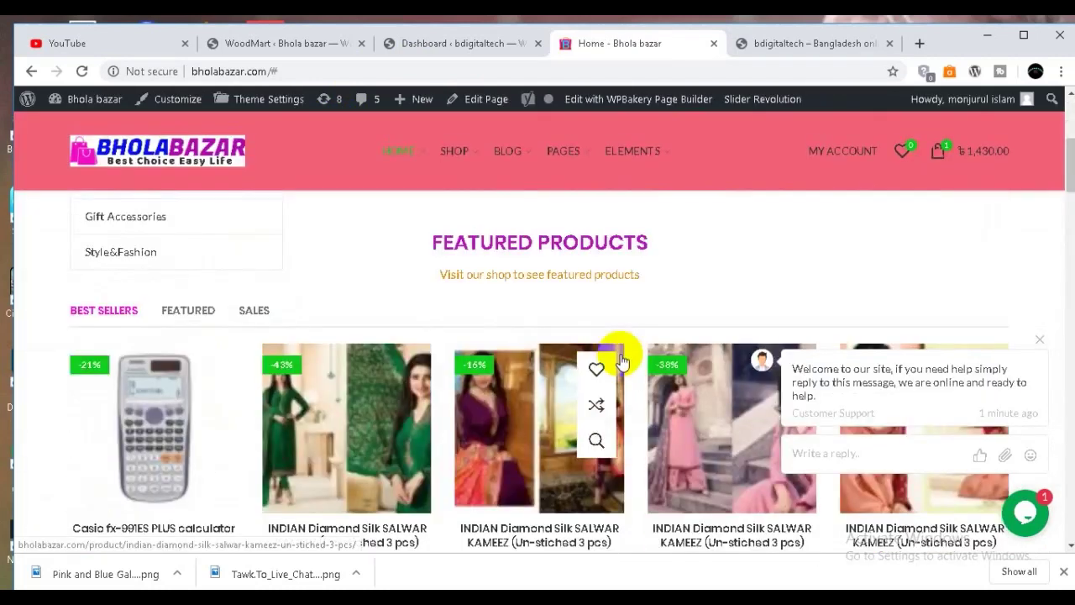
In the bdigitaltech WordPress dashboard, start adding a new plugin and search for "Google Language Translator".
click(448, 42)
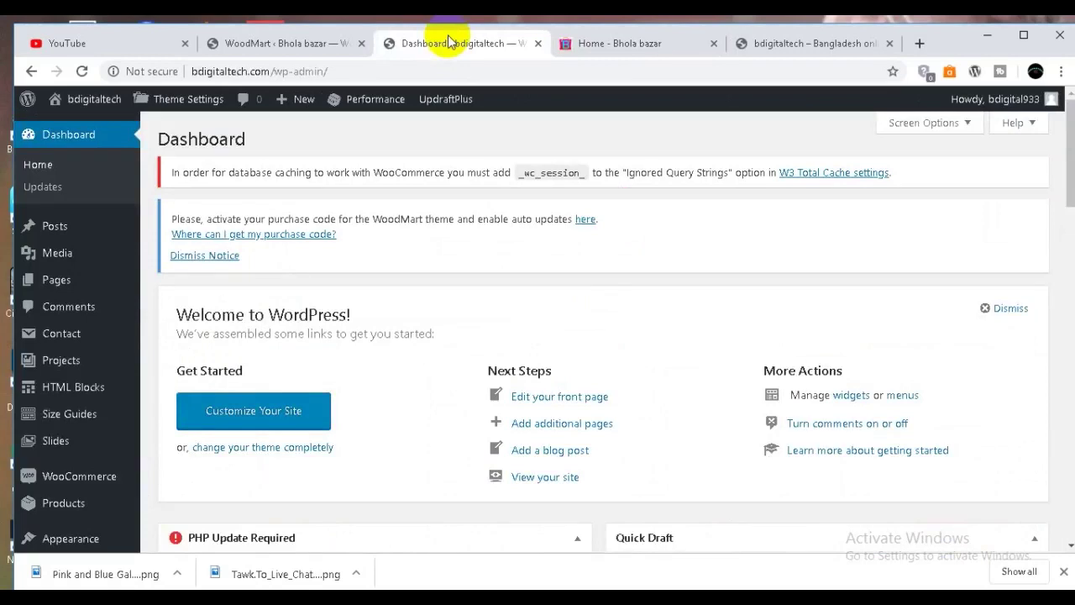
scroll(319, 365, down, 2)
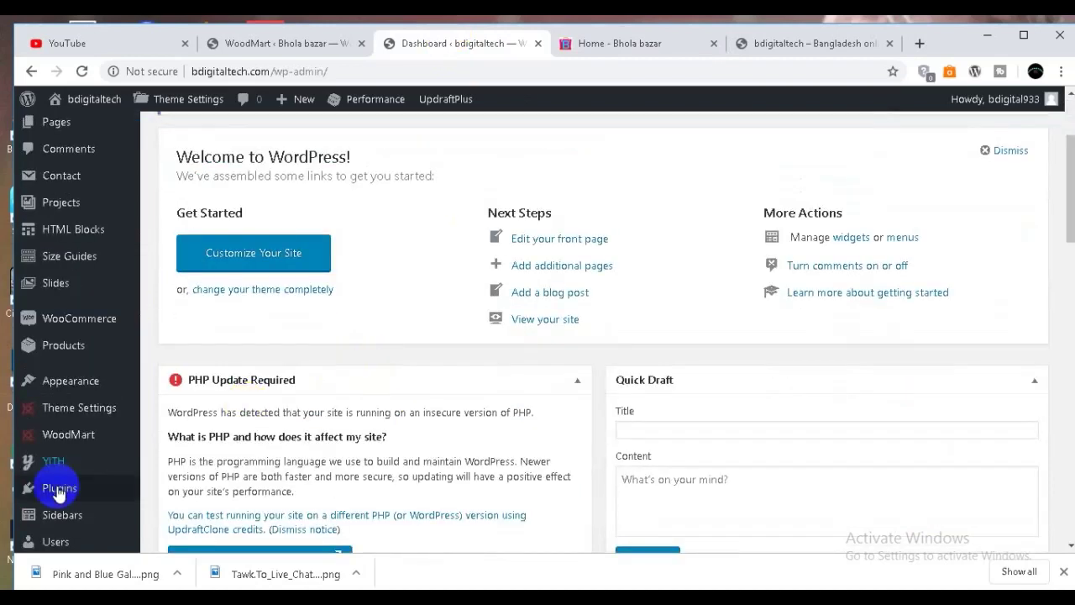
mouse_move(60, 496)
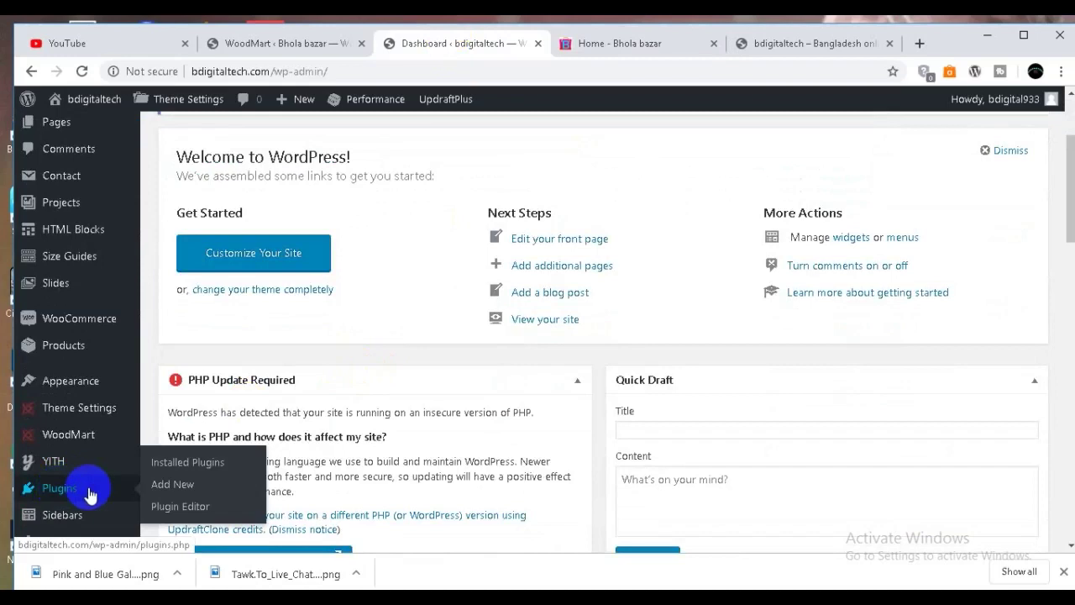
click(174, 485)
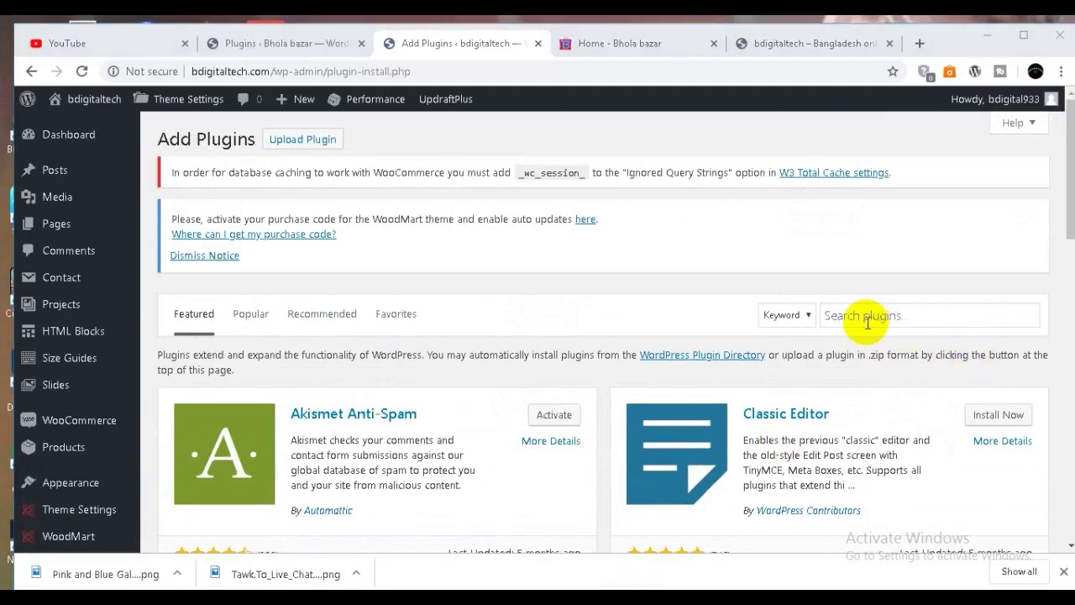
click(867, 318)
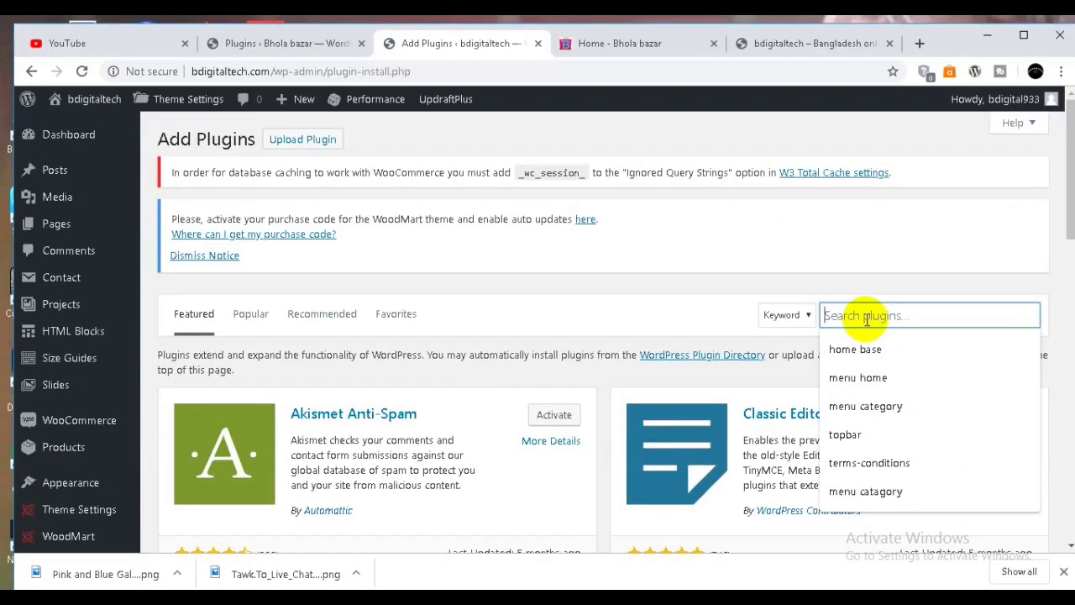
text(Go)
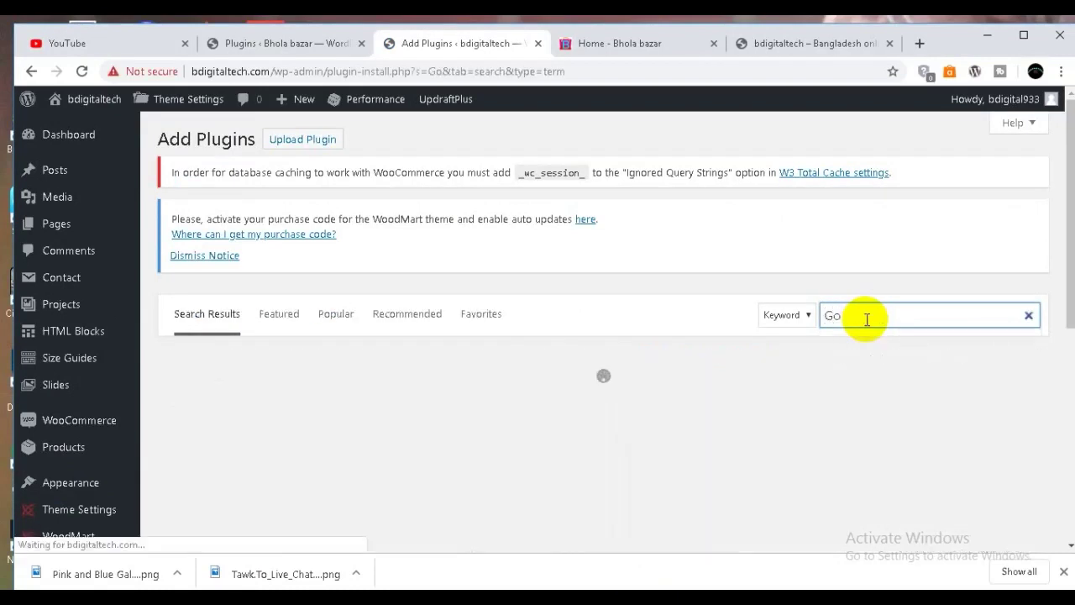
text(ogle Language Translator)
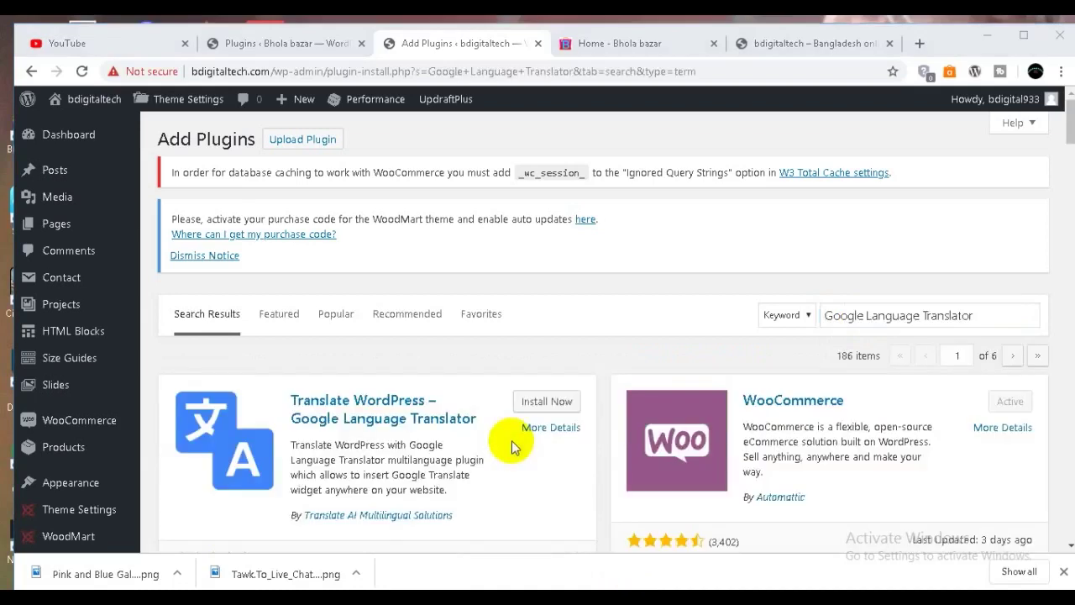
Install and activate the plugin "Translate WordPress – Google Language Translator".
scroll(512, 446, down, 1)
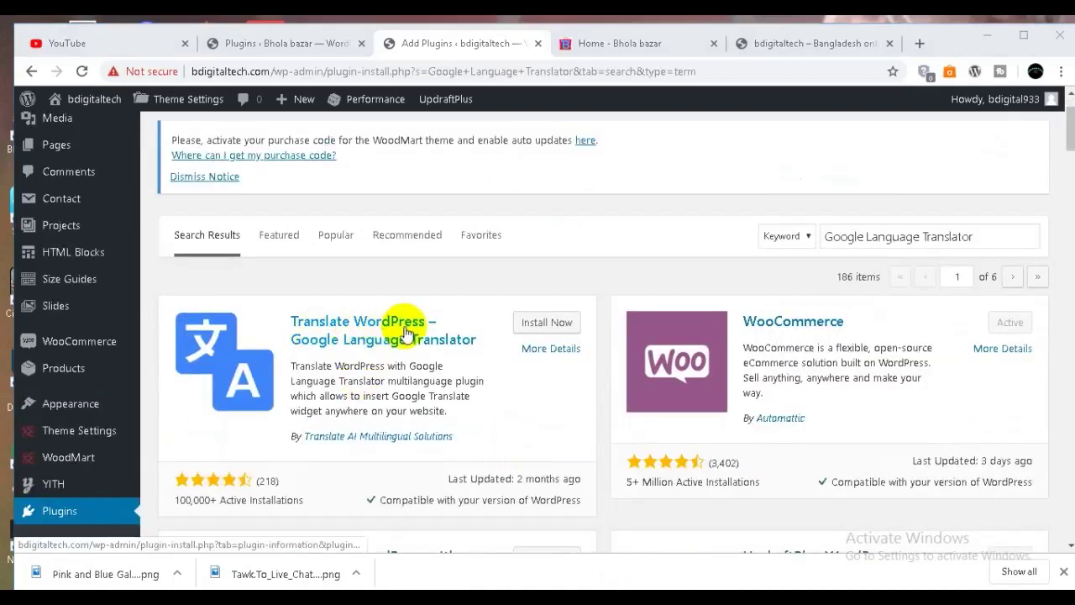
scroll(479, 433, down, 1)
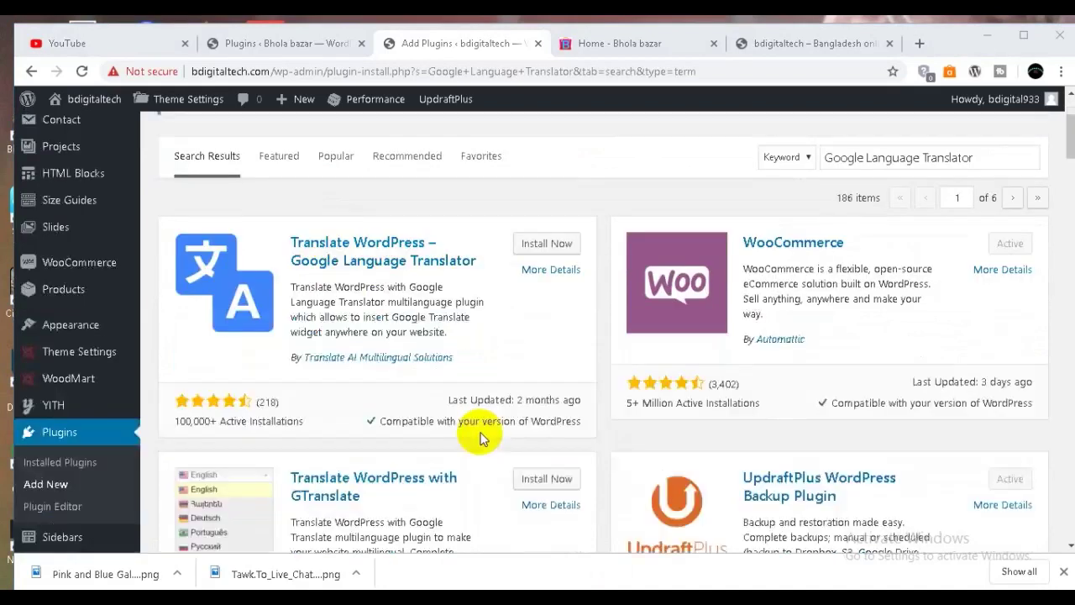
scroll(481, 437, down, 1)
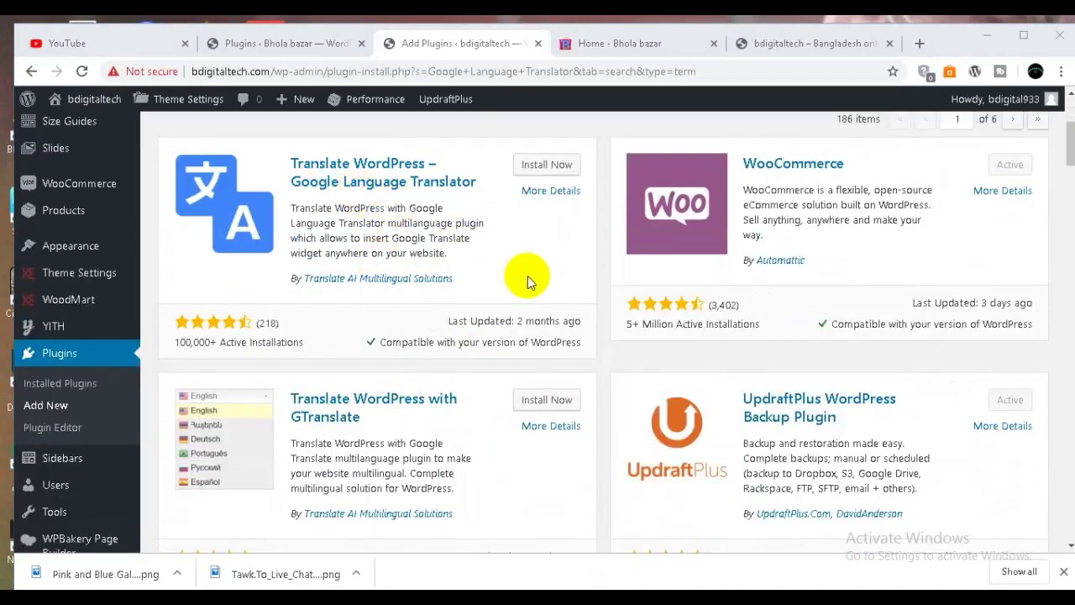
scroll(527, 276, up, 1)
click(537, 245)
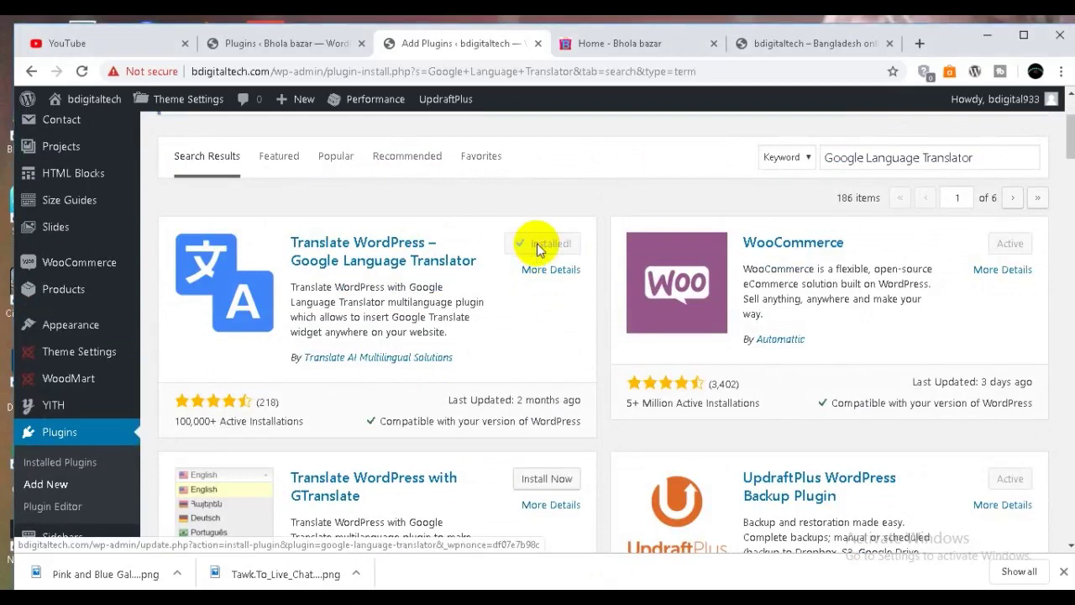
click(538, 246)
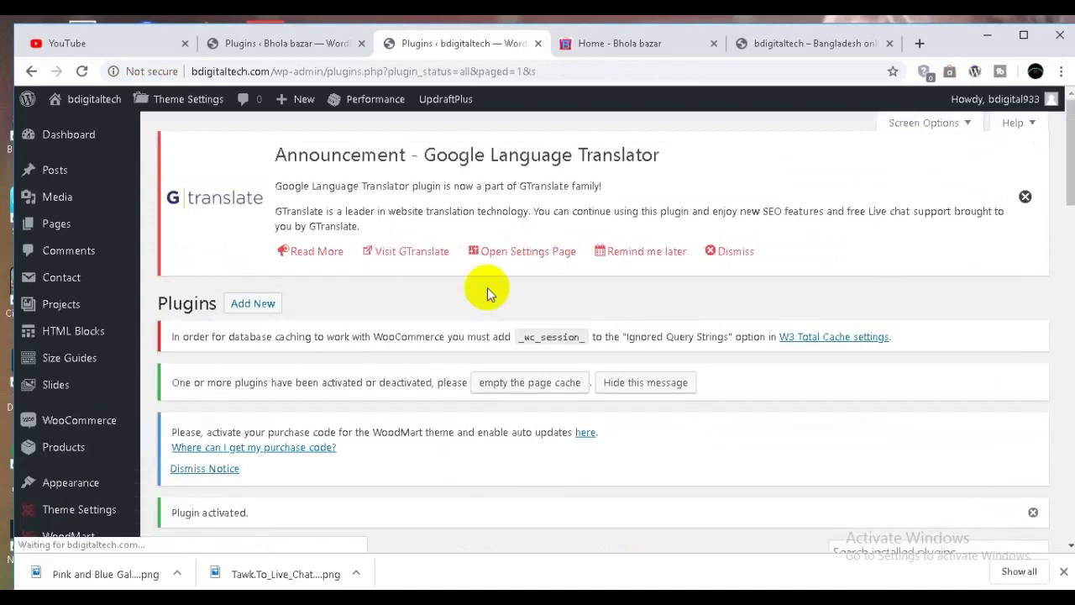
Open the settings of the Google Language Translator plugin from the installed plugins and go to its main settings.
scroll(383, 389, down, 7)
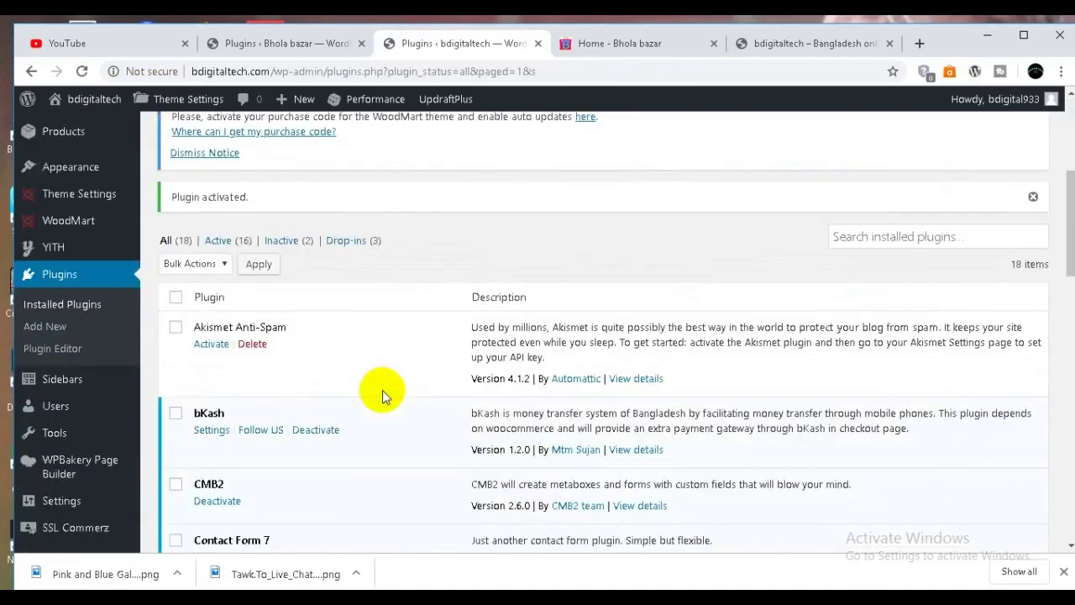
scroll(382, 390, down, 1)
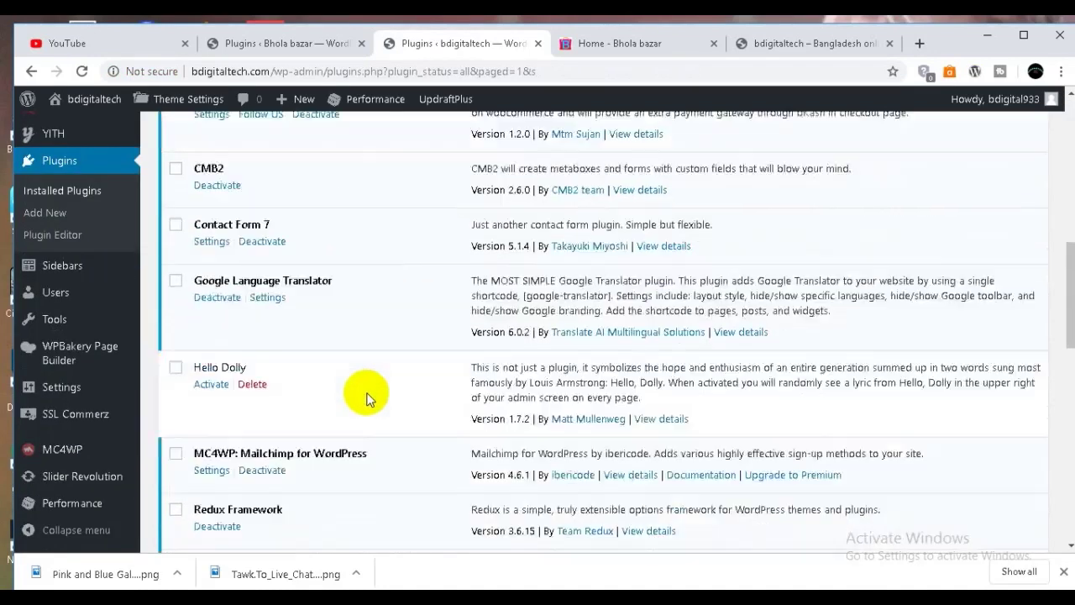
click(266, 299)
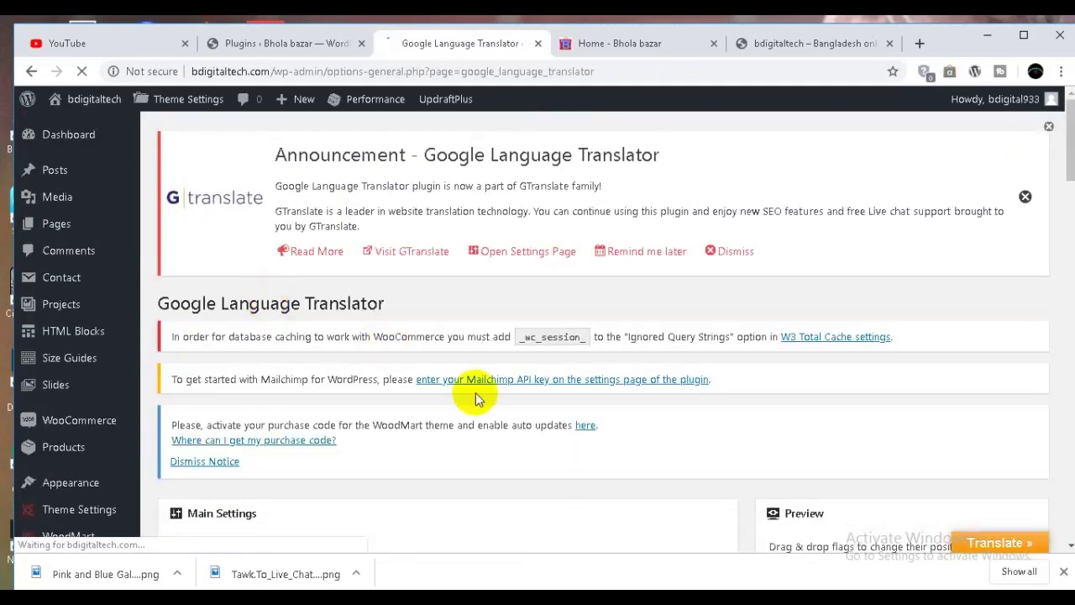
scroll(476, 392, down, 5)
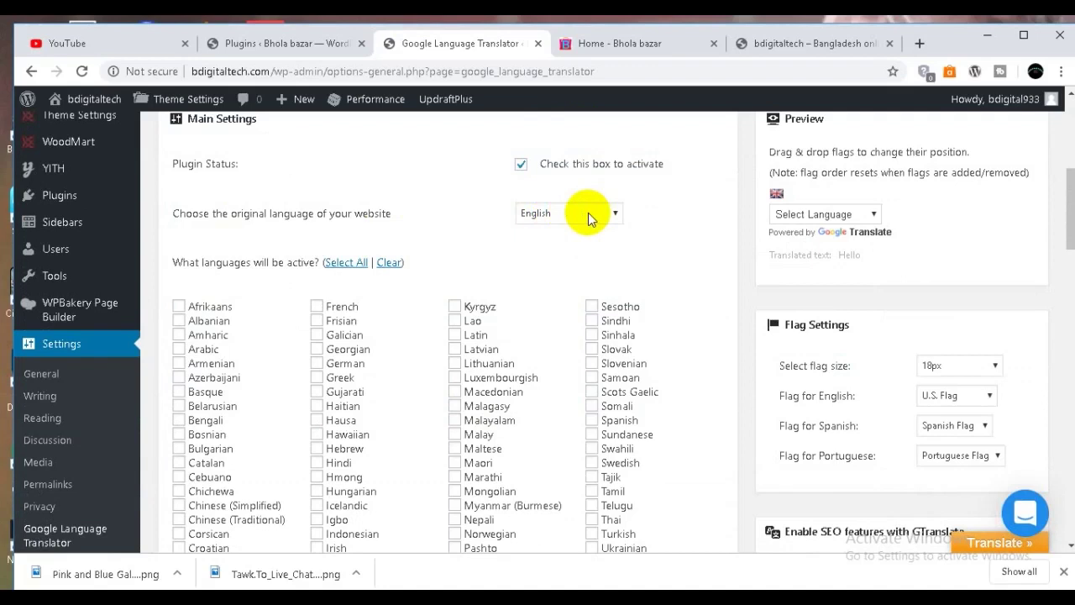
Enable Bengali alongside English as an active language of the translator.
scroll(296, 376, down, 1)
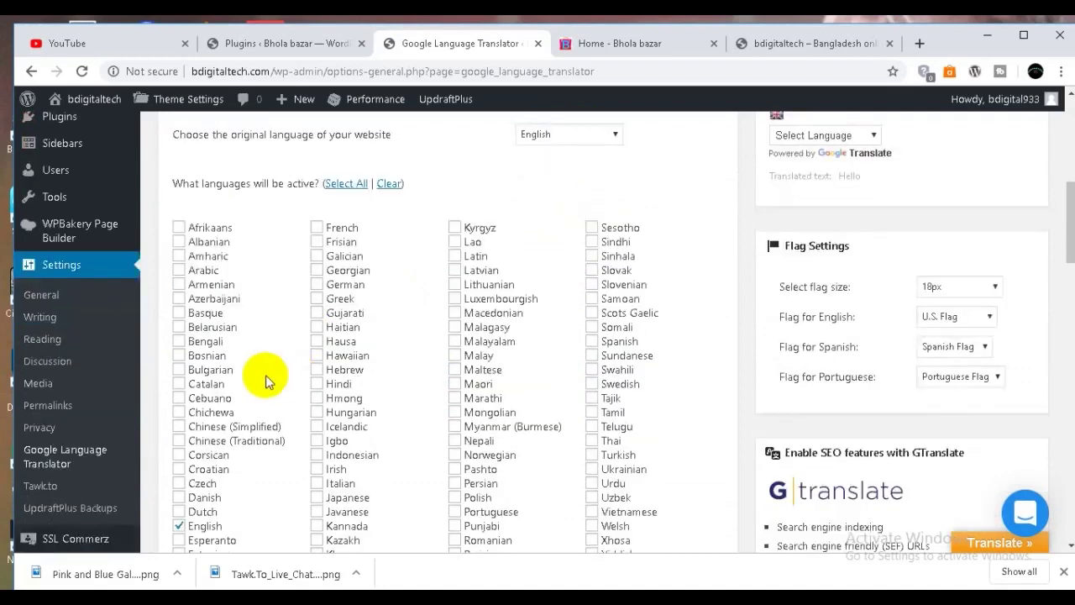
click(179, 526)
scroll(255, 355, down, 1)
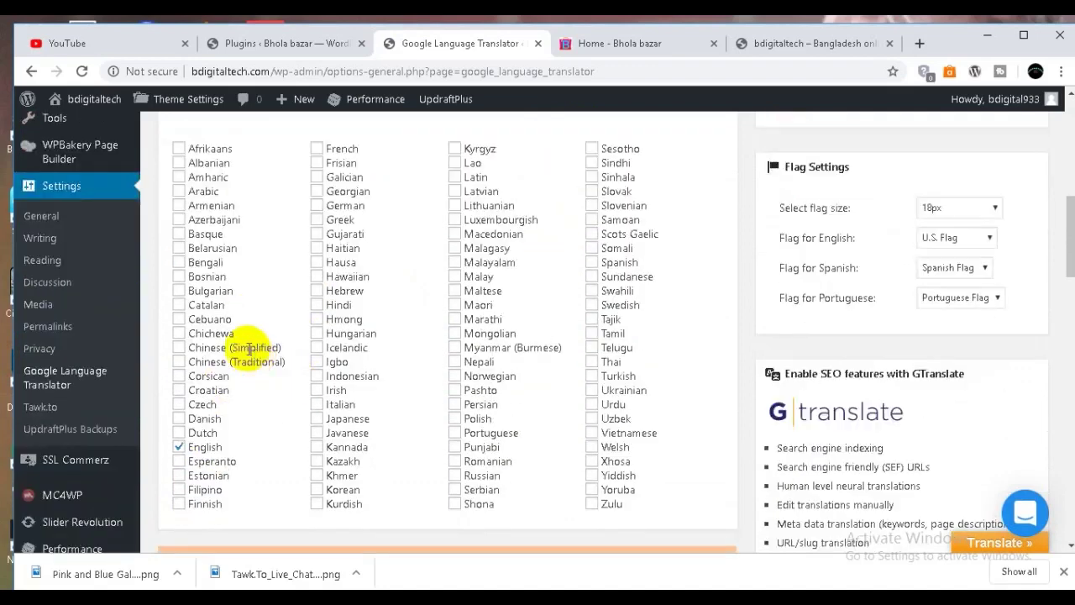
click(179, 265)
scroll(310, 298, down, 2)
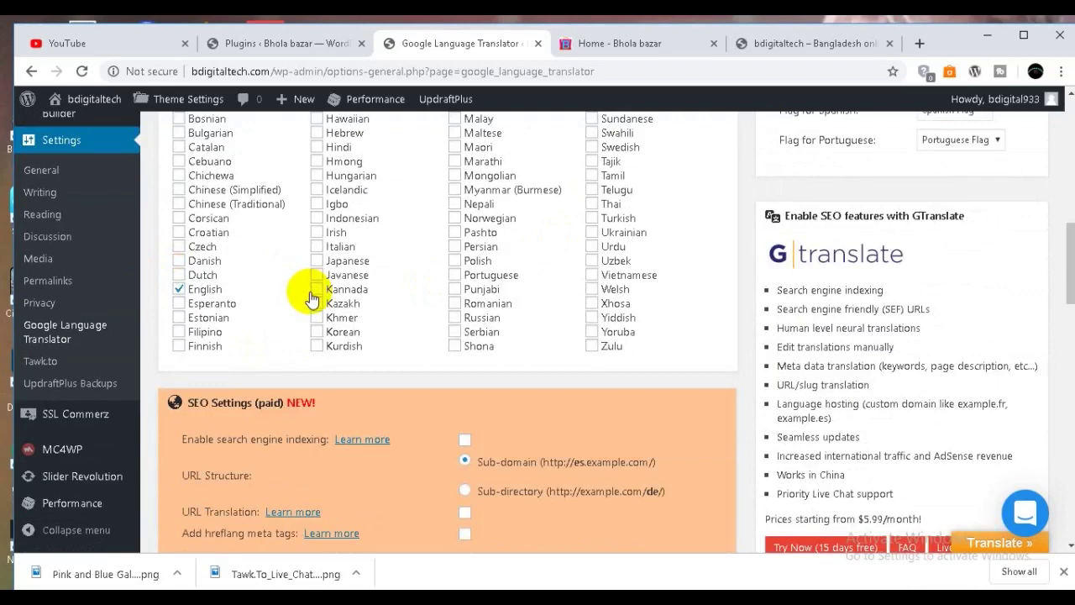
scroll(311, 298, up, 4)
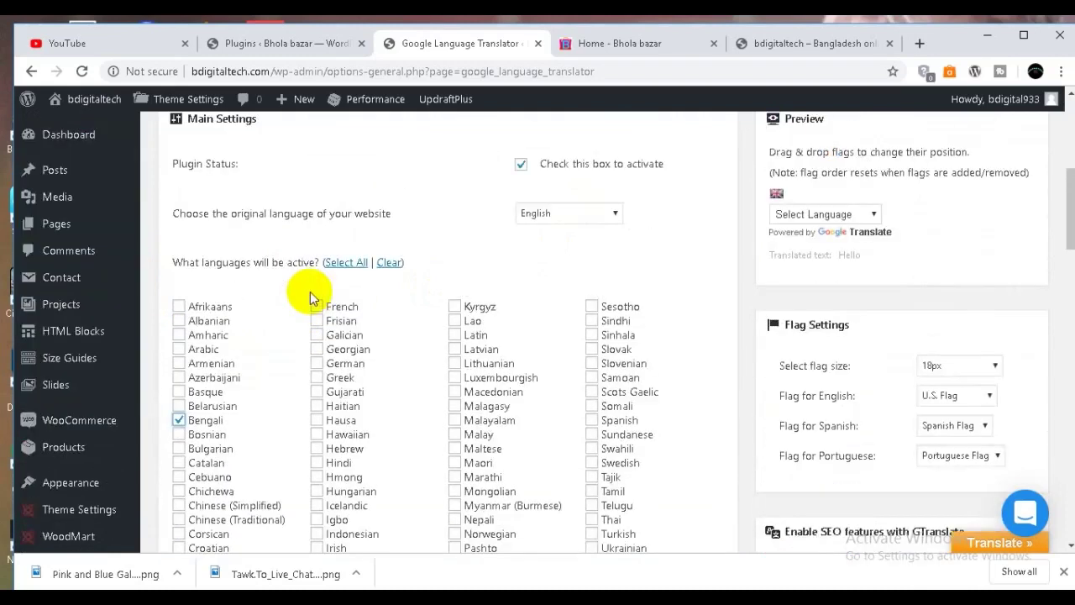
Check the language selector in the translator's preview.
scroll(310, 294, up, 1)
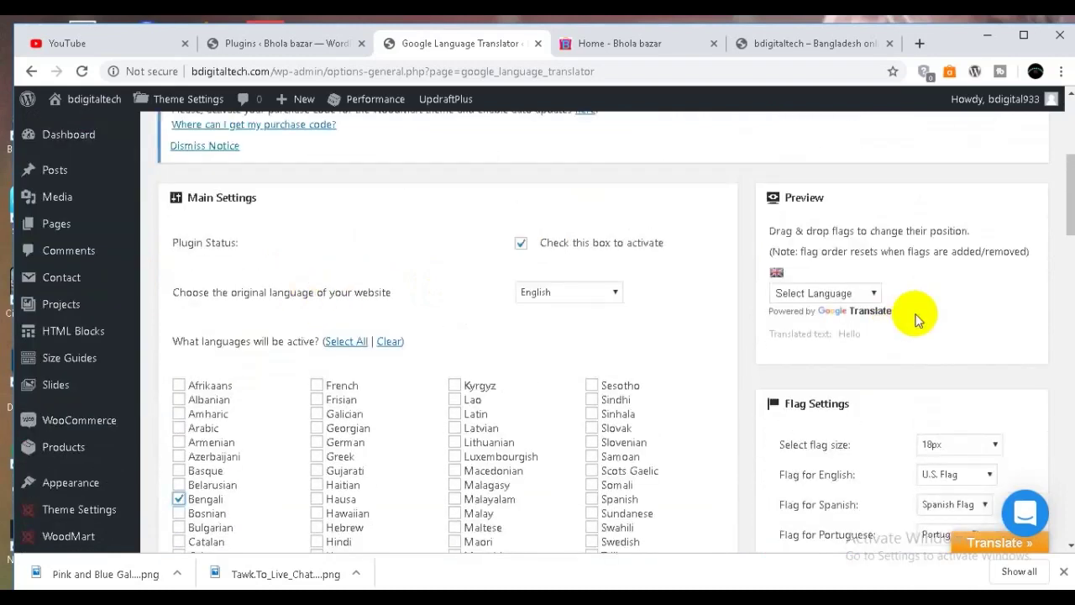
click(876, 298)
click(871, 294)
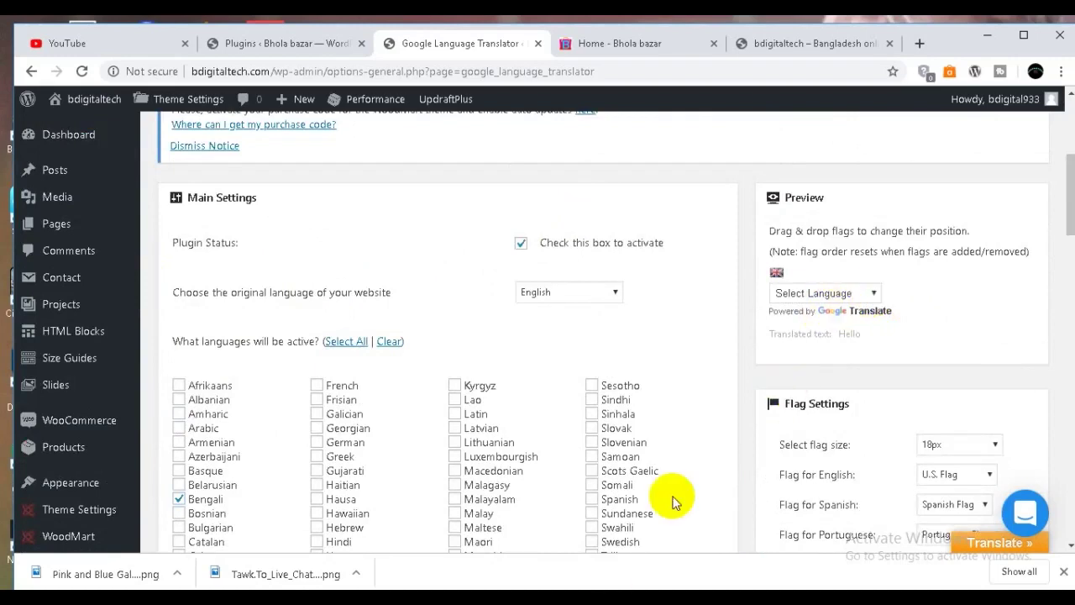
Set the translator's flag size to 16px in the flag settings.
scroll(517, 424, down, 3)
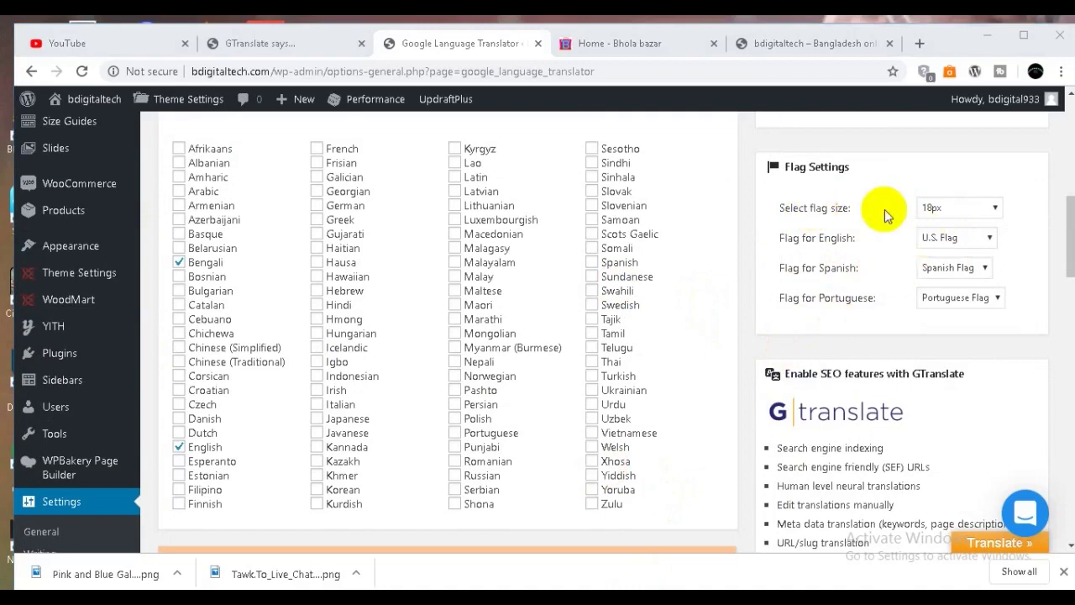
click(996, 210)
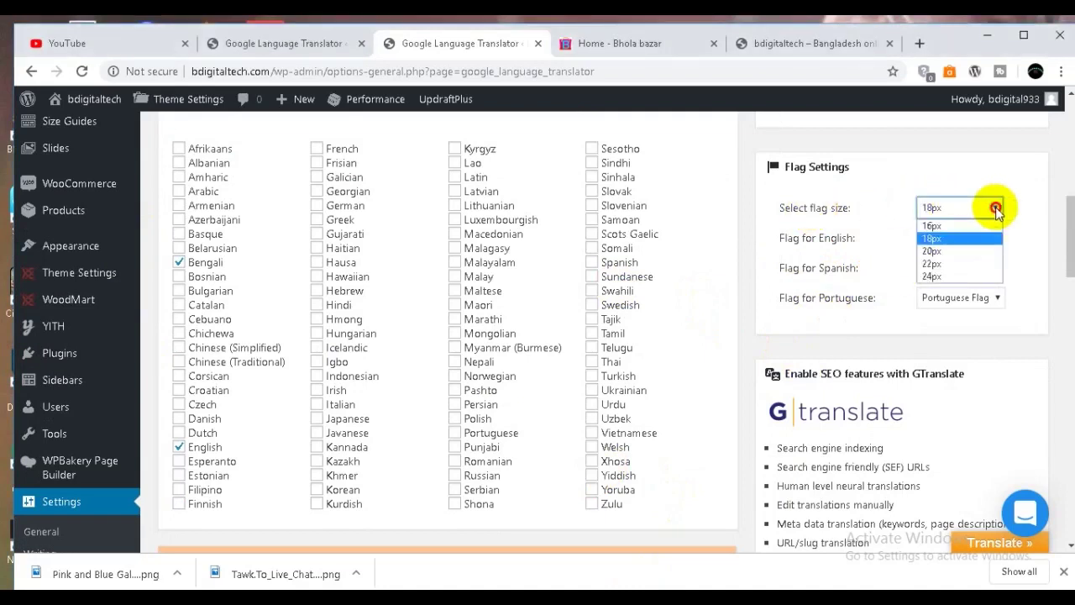
click(960, 224)
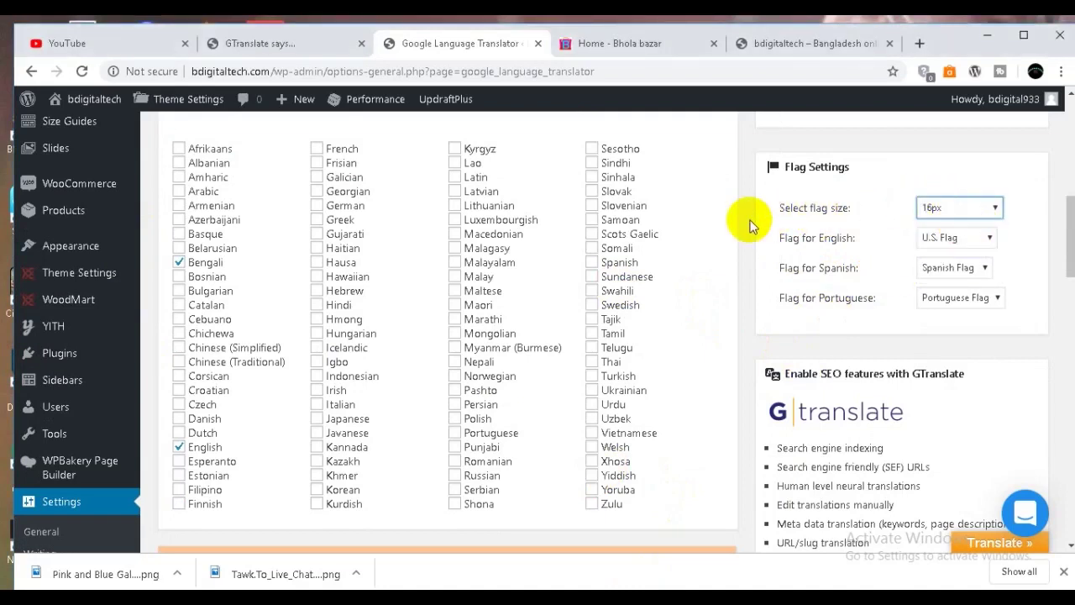
scroll(674, 235, up, 2)
Set the language switcher's background color to blue, #2123ce, in the Language Switcher Settings.
scroll(674, 235, down, 4)
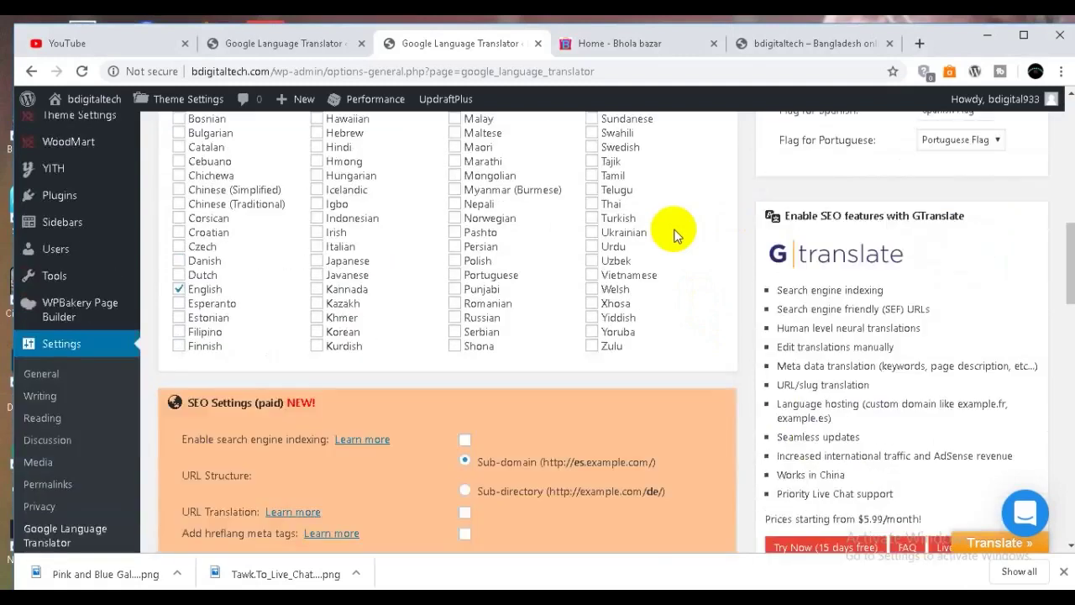
scroll(674, 235, down, 5)
scroll(593, 302, down, 3)
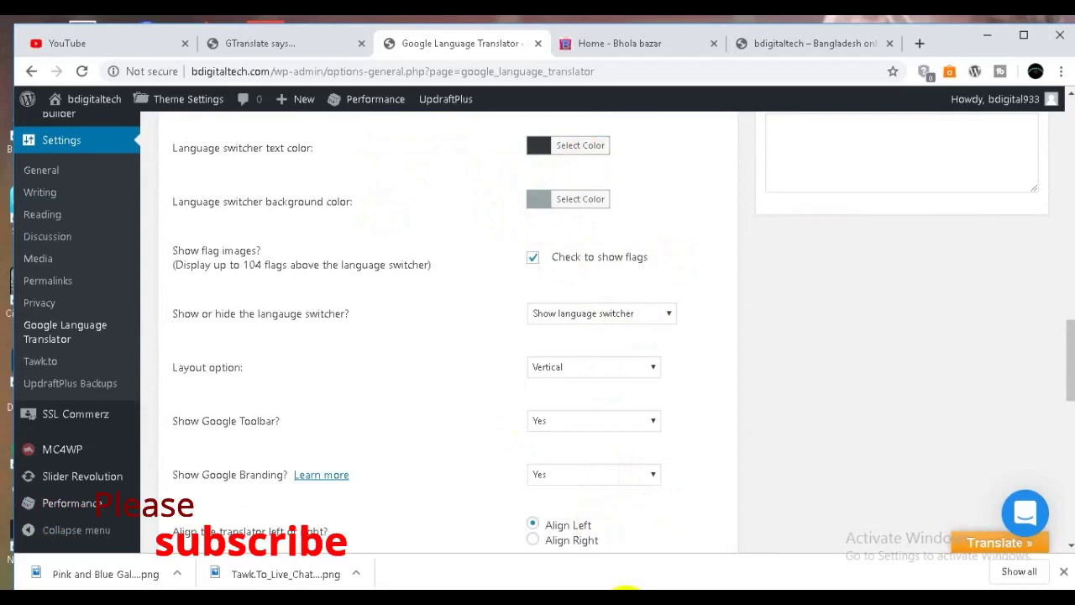
click(539, 199)
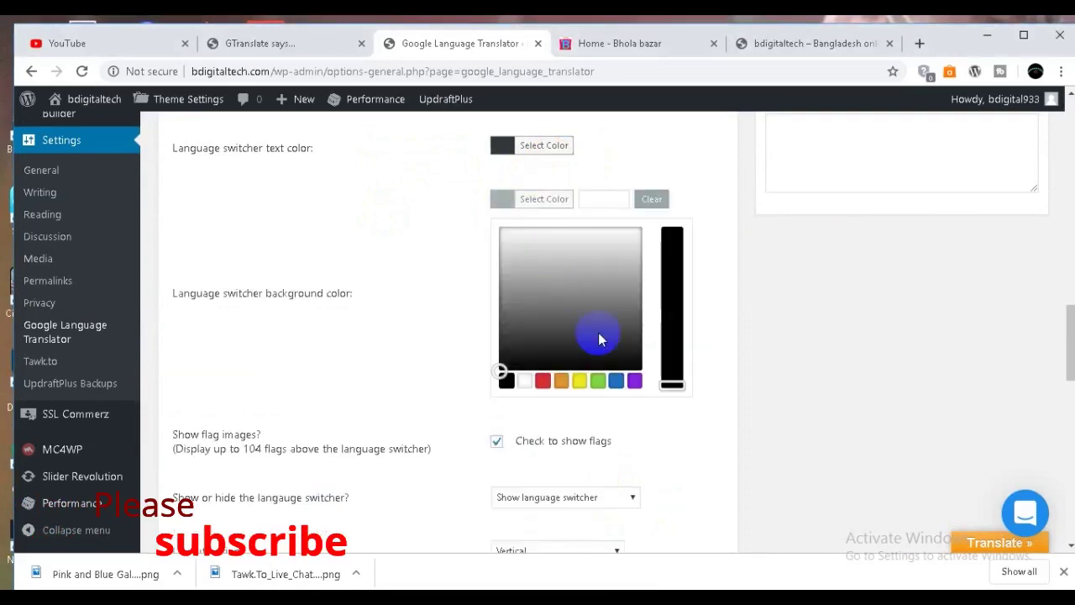
click(512, 353)
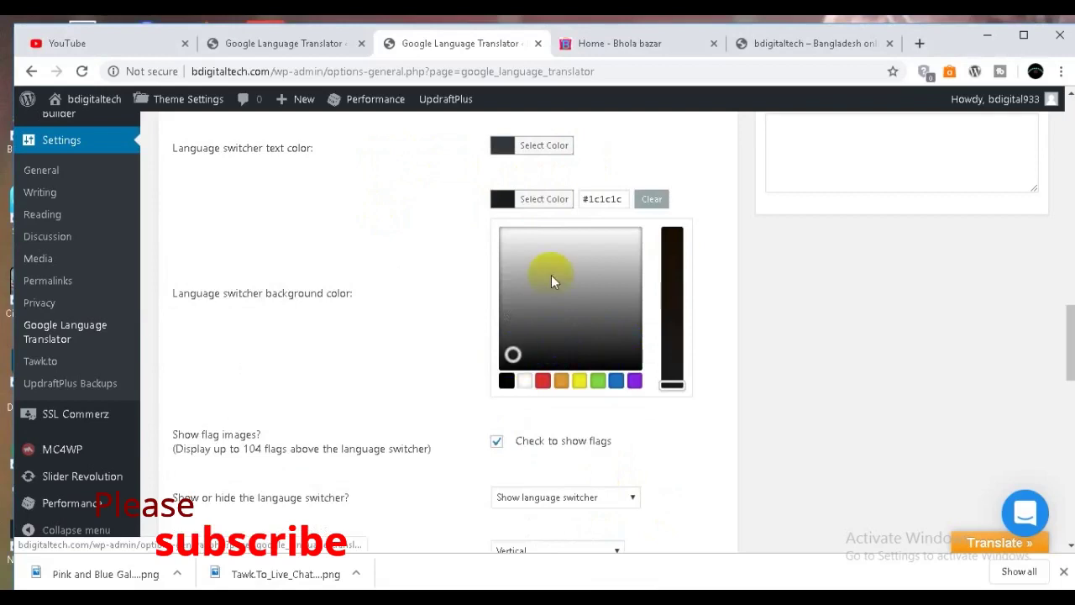
click(615, 380)
click(595, 254)
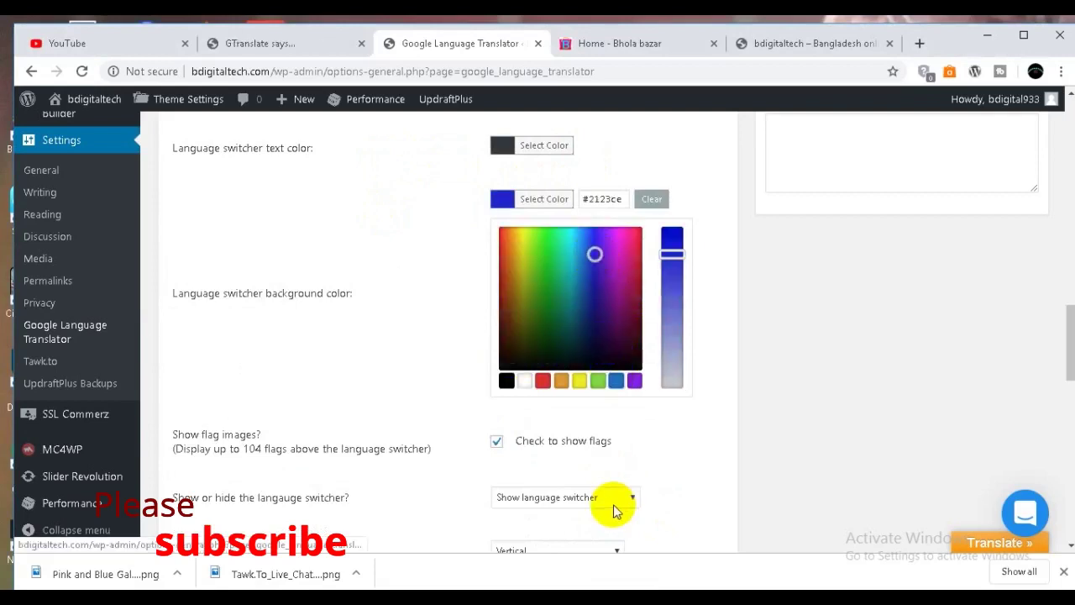
click(727, 268)
Turn off the flag images and set the language switcher's layout option to SIMPLE.
scroll(554, 227, down, 1)
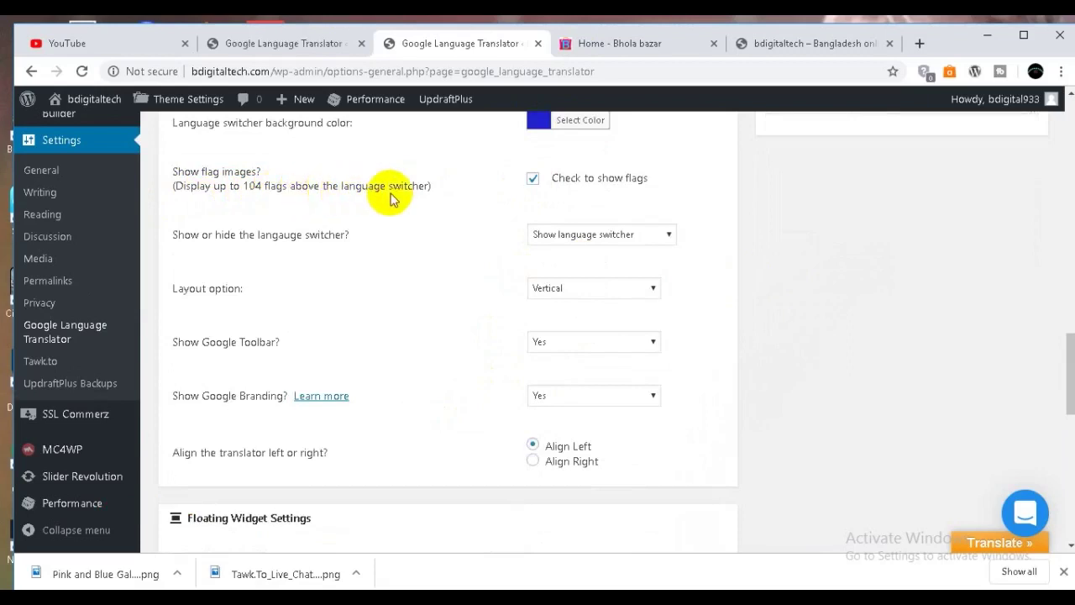
click(533, 178)
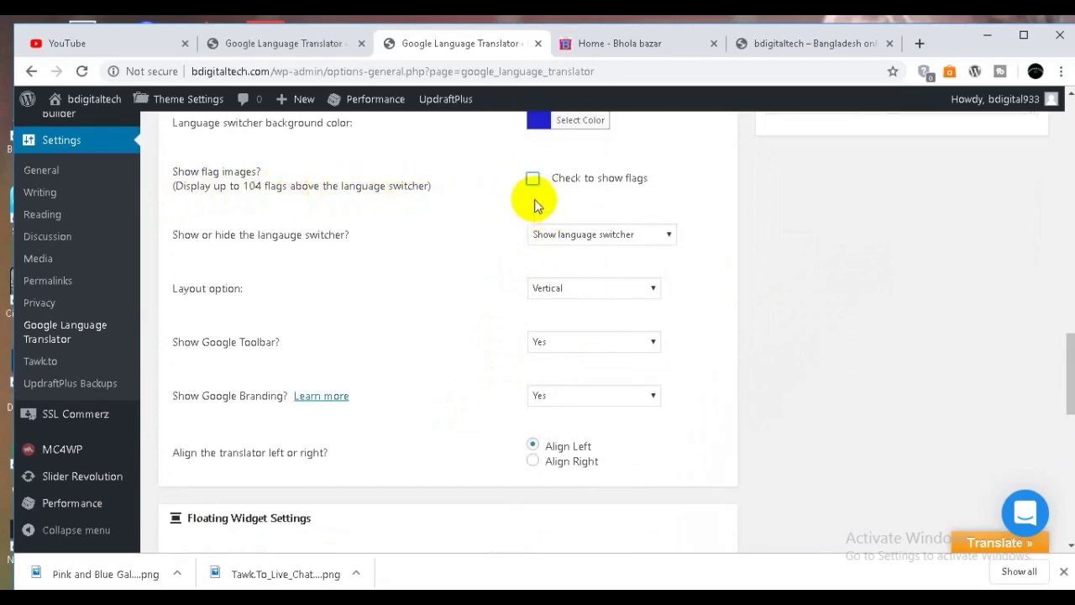
scroll(536, 204, down, 1)
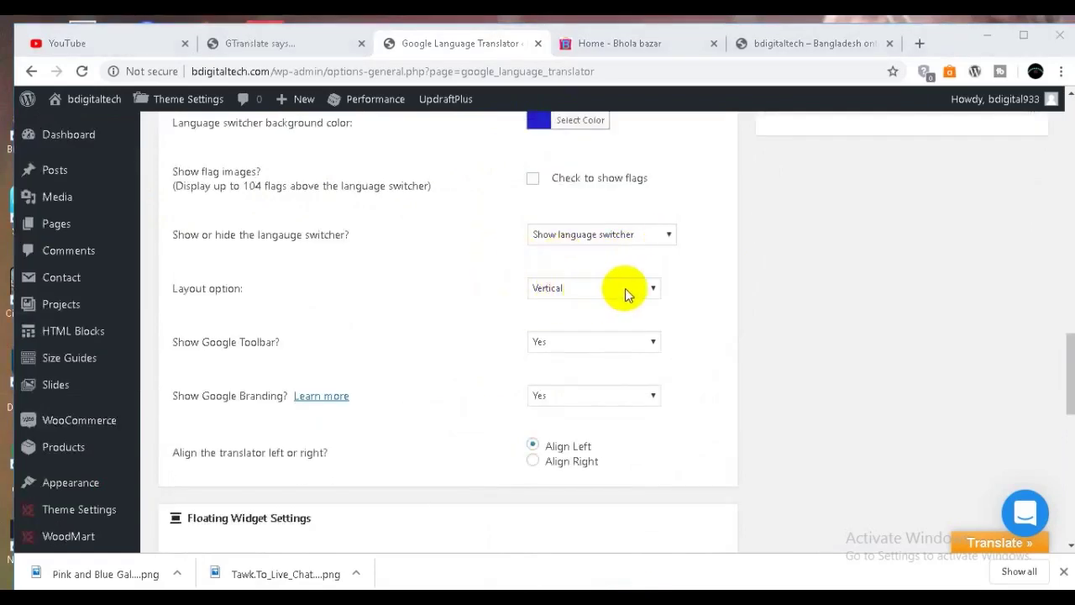
click(652, 288)
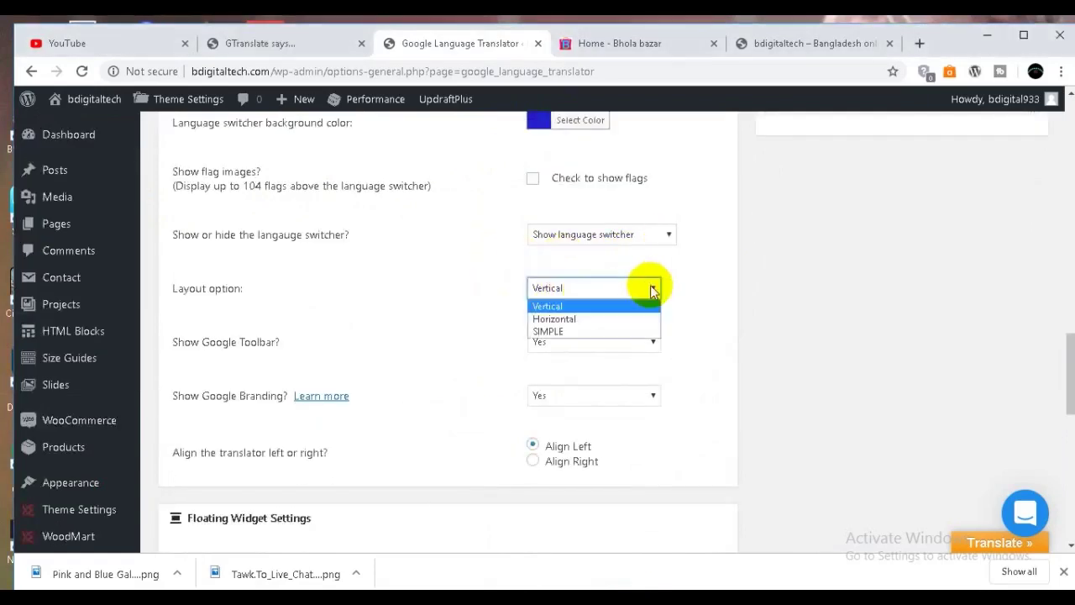
click(560, 332)
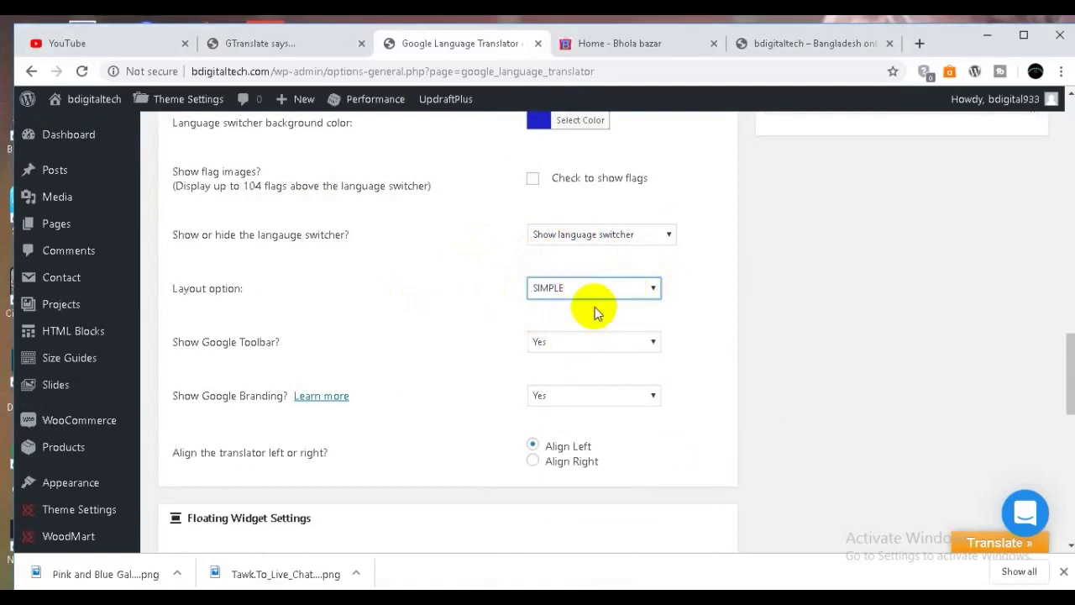
Set both Show Google Toolbar and Show Google Branding to No.
scroll(456, 347, down, 2)
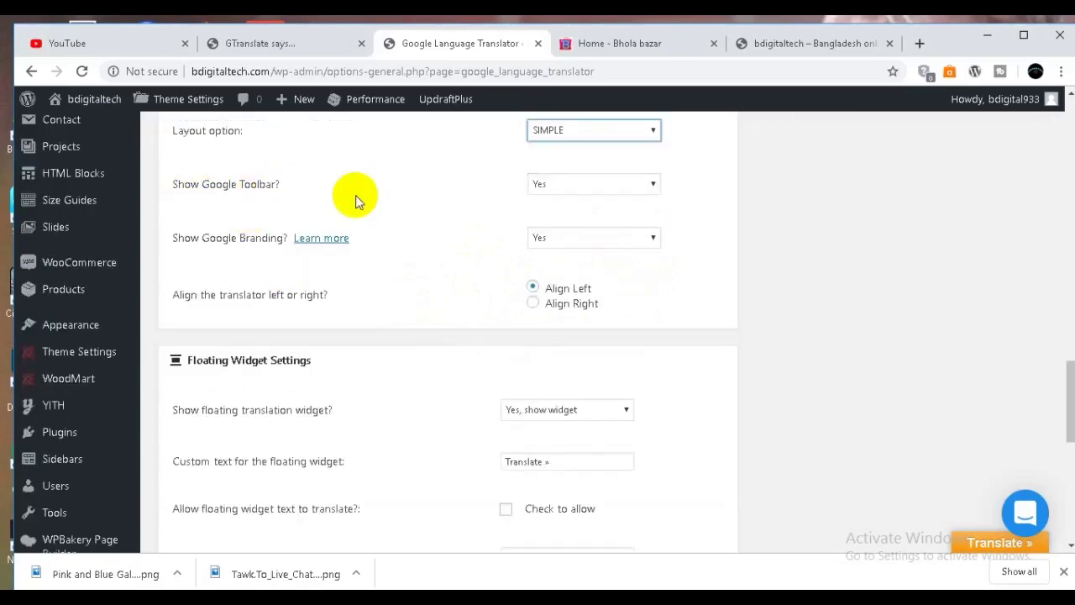
click(654, 183)
click(543, 215)
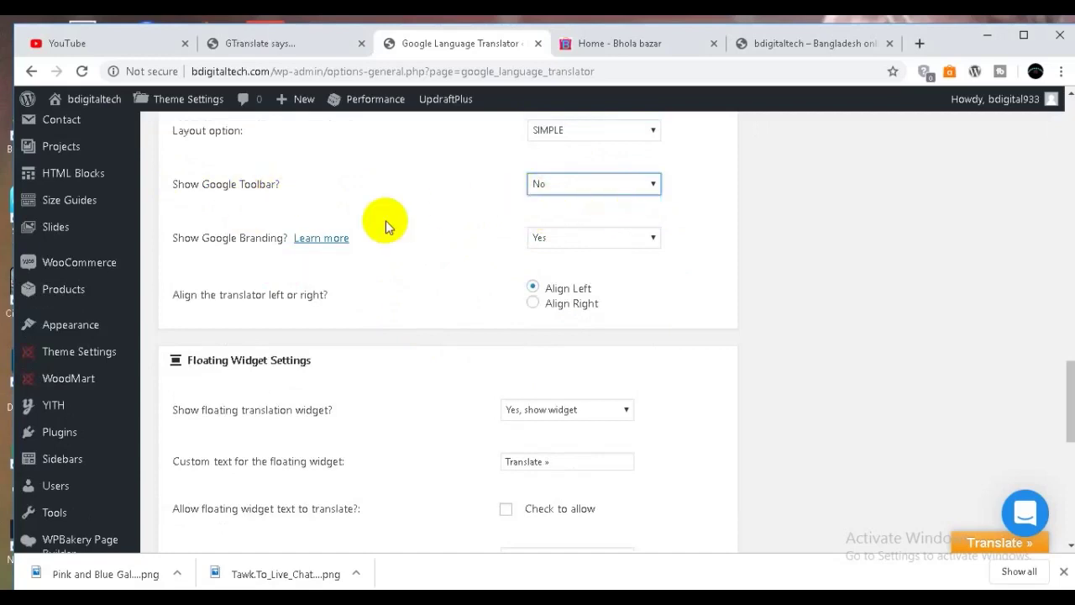
click(651, 238)
click(538, 267)
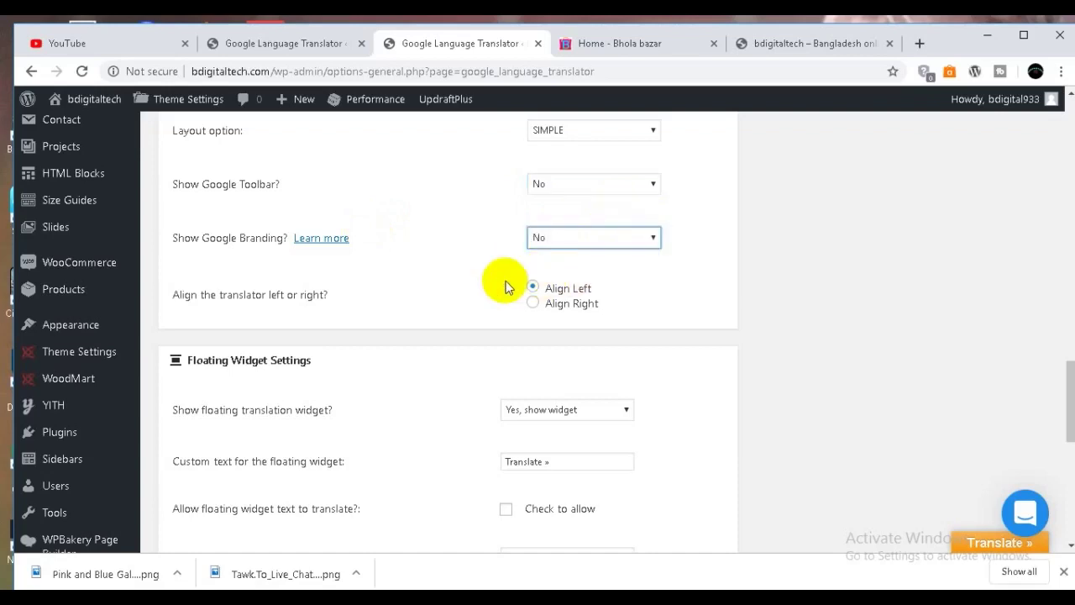
Set the floating translation widget to "No, hide widget".
click(625, 413)
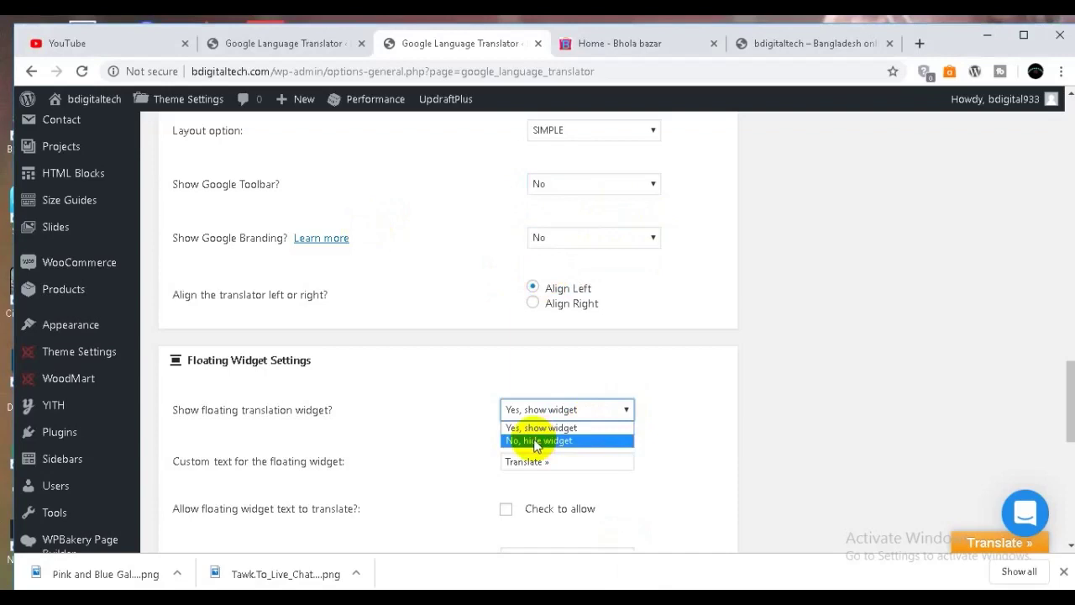
click(536, 441)
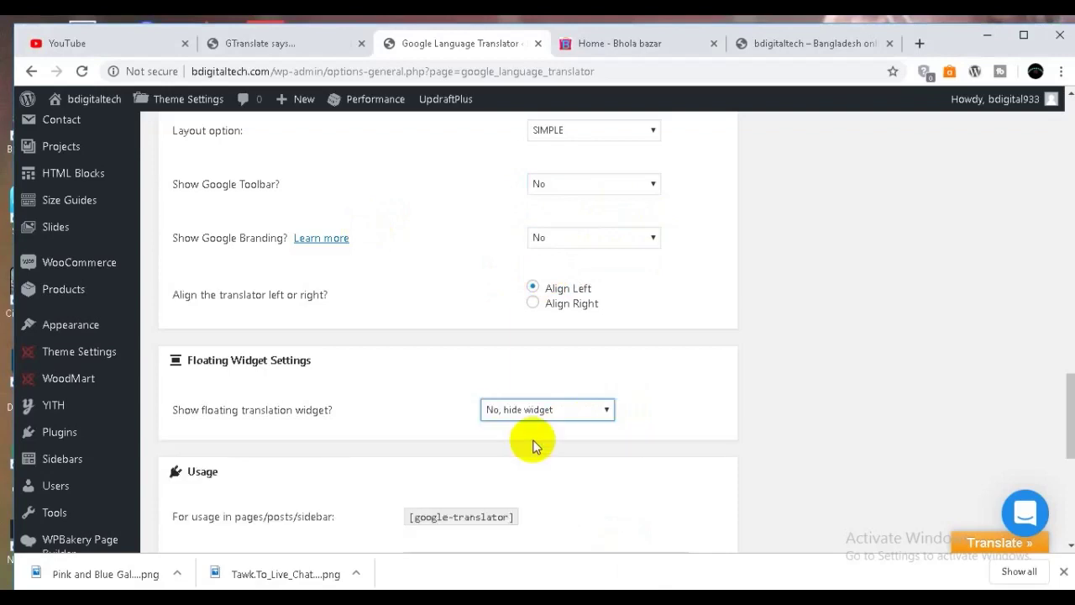
scroll(504, 378, down, 1)
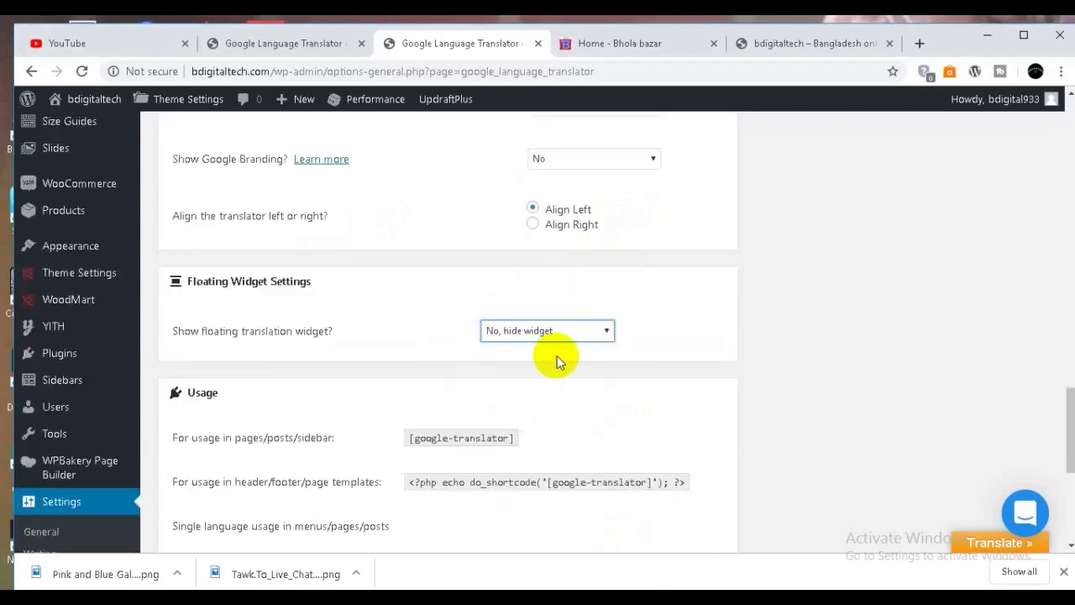
Review the shortcodes in the Usage section and the language links in the top bar of the Bhola bazar home page.
scroll(557, 355, down, 2)
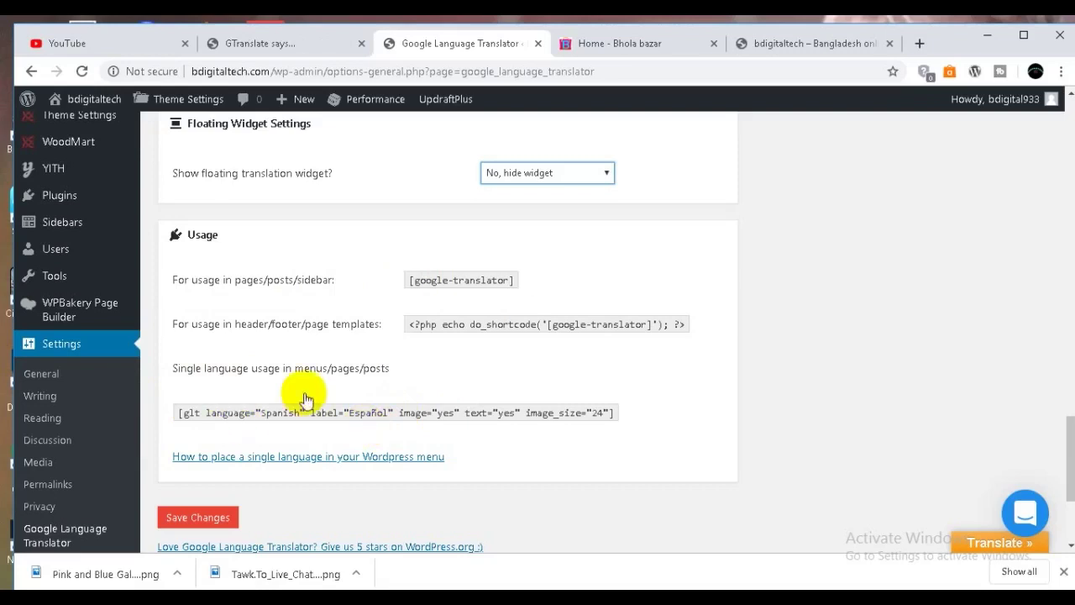
scroll(303, 370, down, 2)
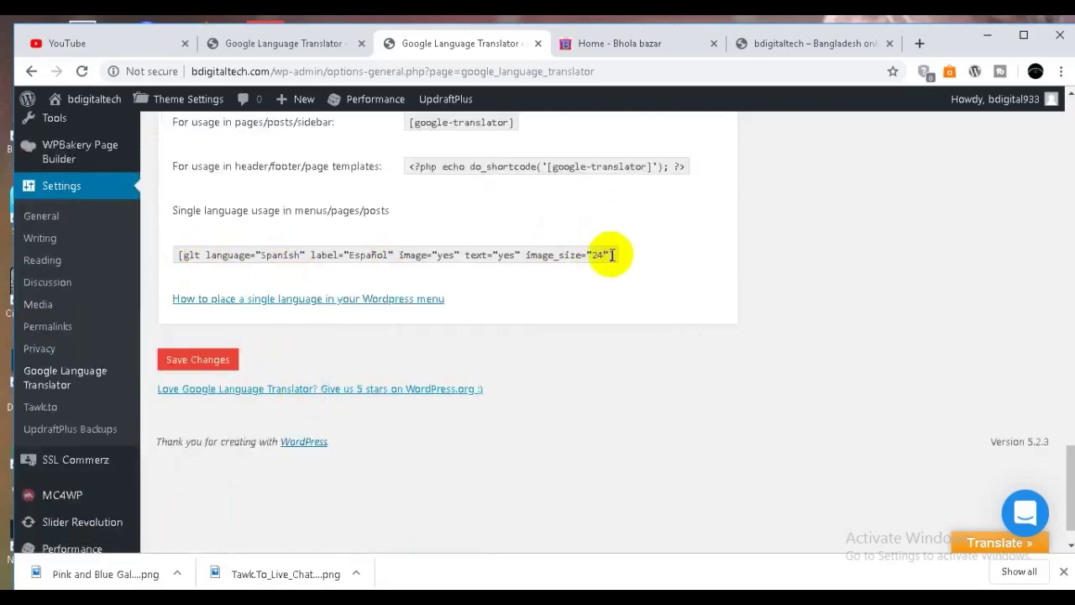
click(619, 43)
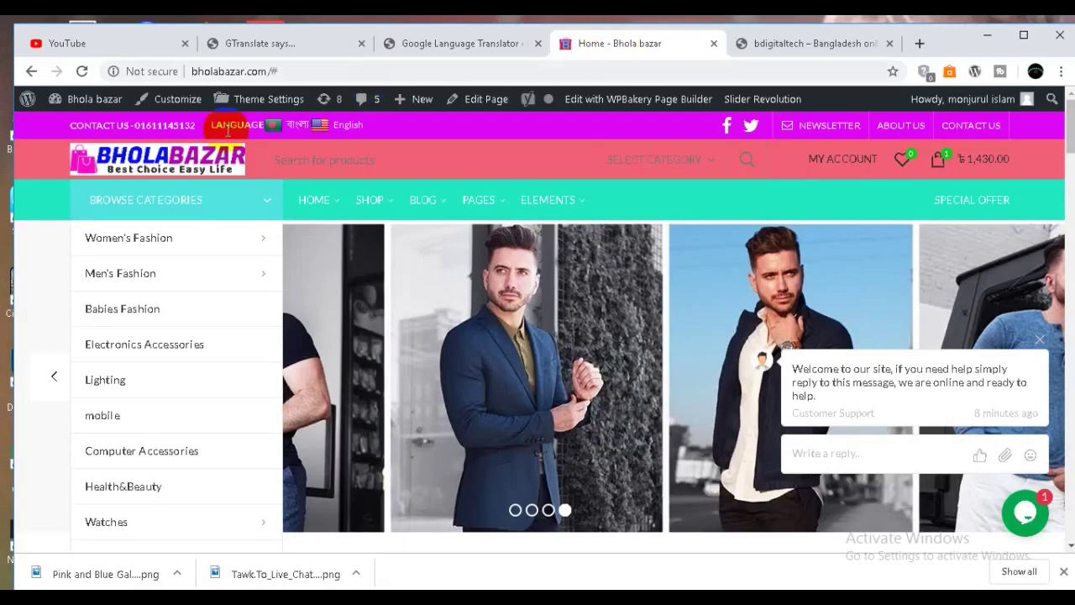
Switch to the Bhola bazar site's Google Language Translator settings and save the changes.
click(299, 47)
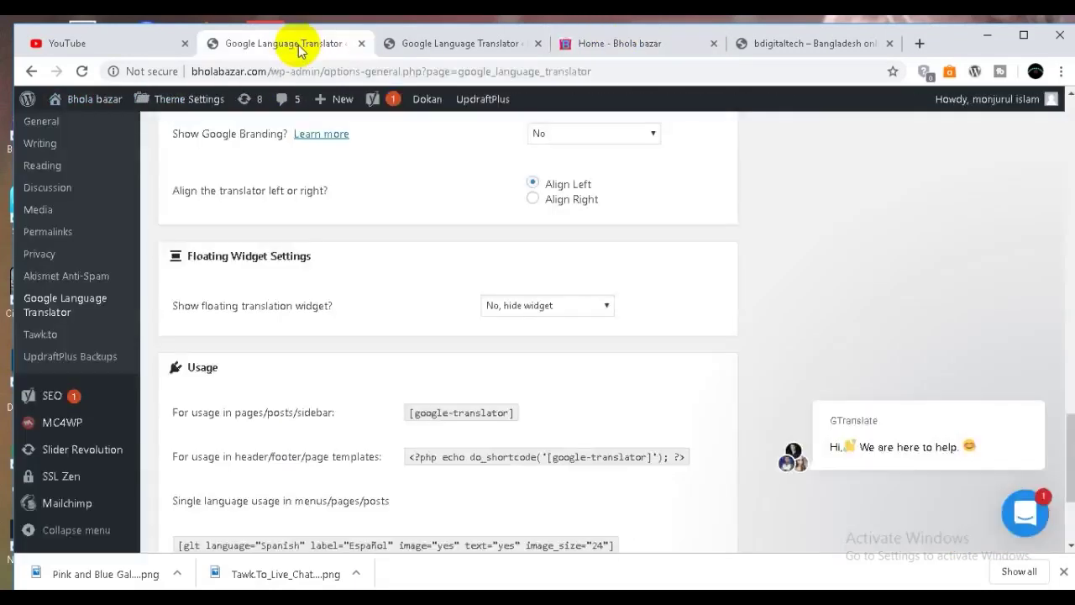
scroll(481, 493, down, 3)
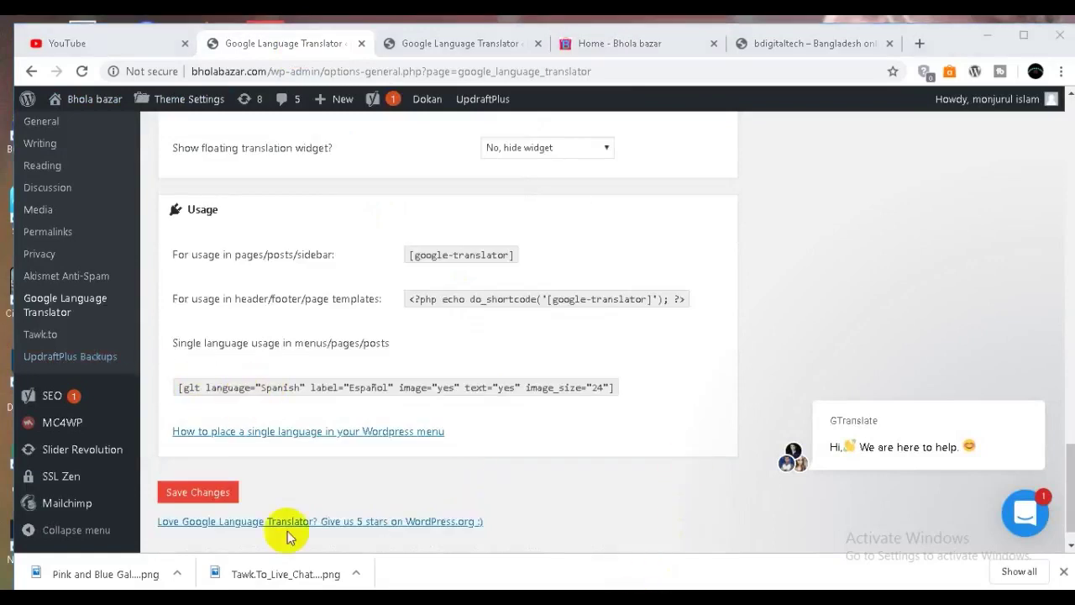
click(212, 494)
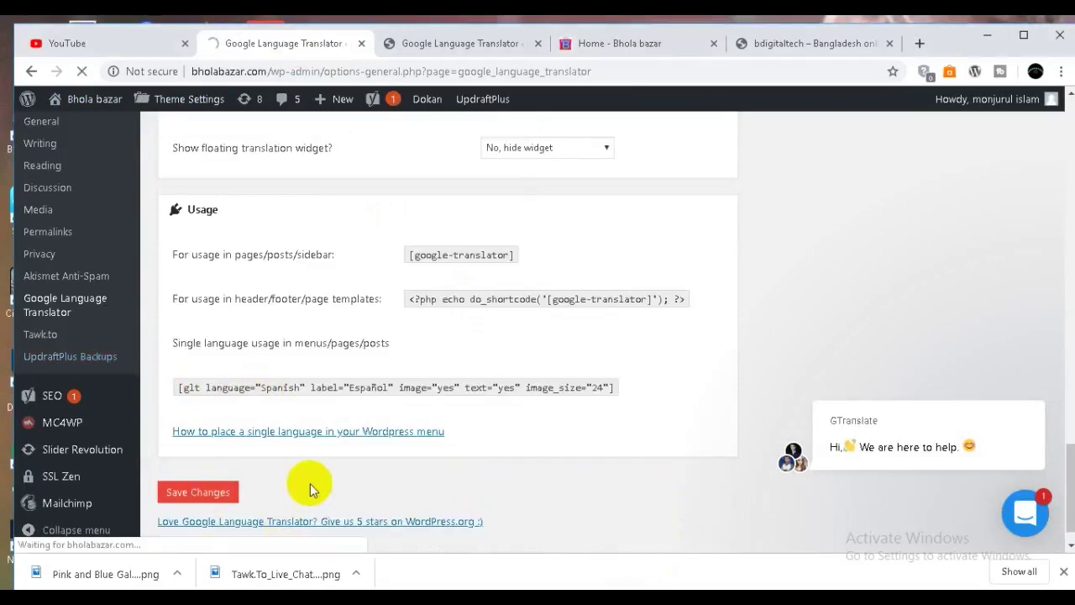
Copy the full single-language [glt] shortcode from the Usage section of the Bhola bazar translator settings.
scroll(365, 470, down, 3)
scroll(367, 473, down, 2)
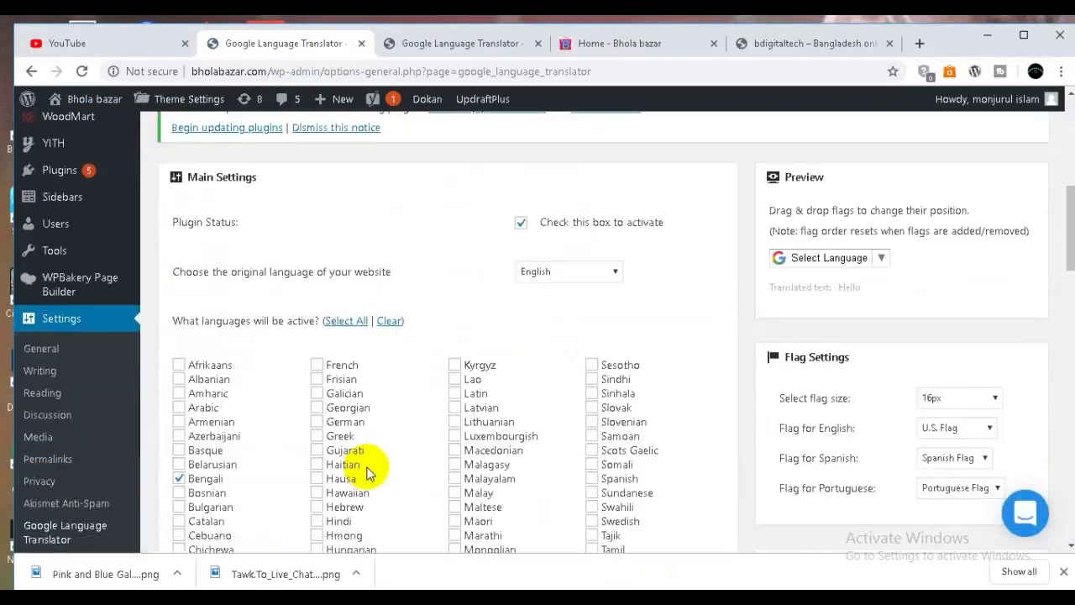
scroll(366, 472, down, 2)
scroll(366, 473, down, 15)
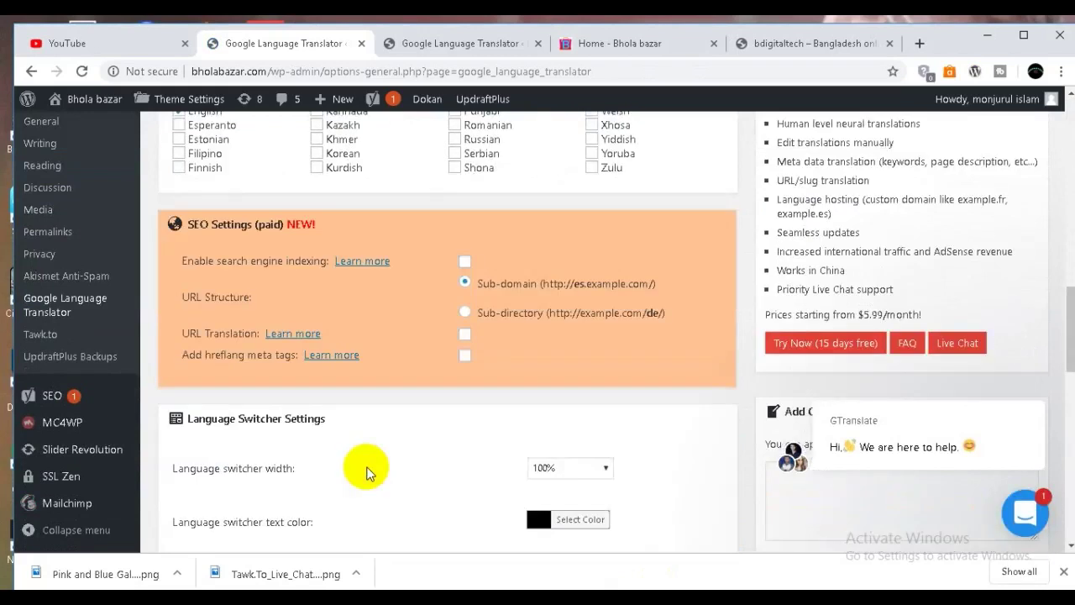
scroll(367, 472, down, 2)
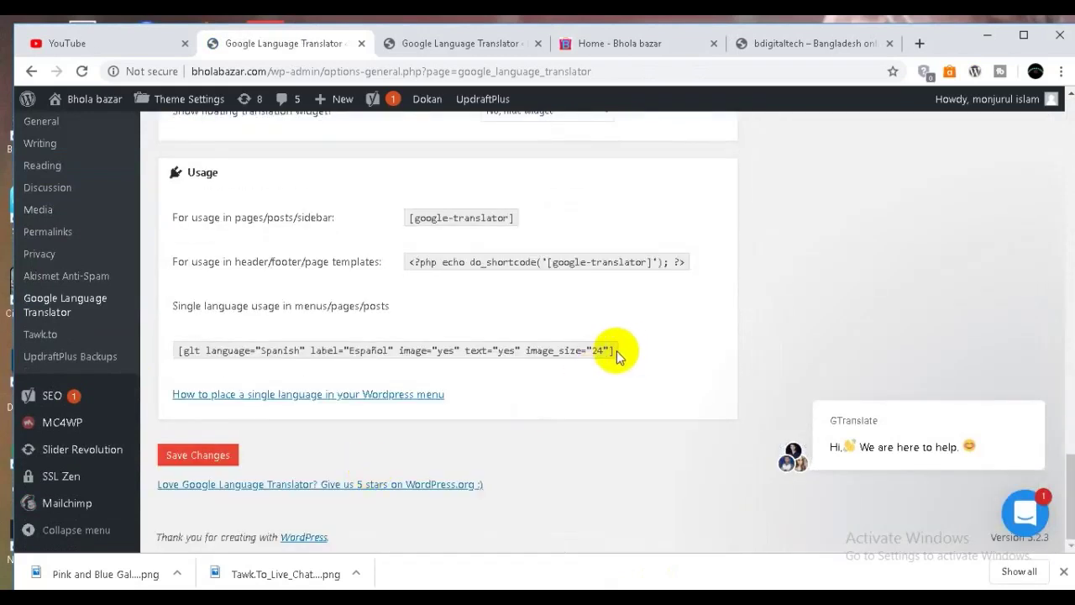
drag(602, 352, 545, 353)
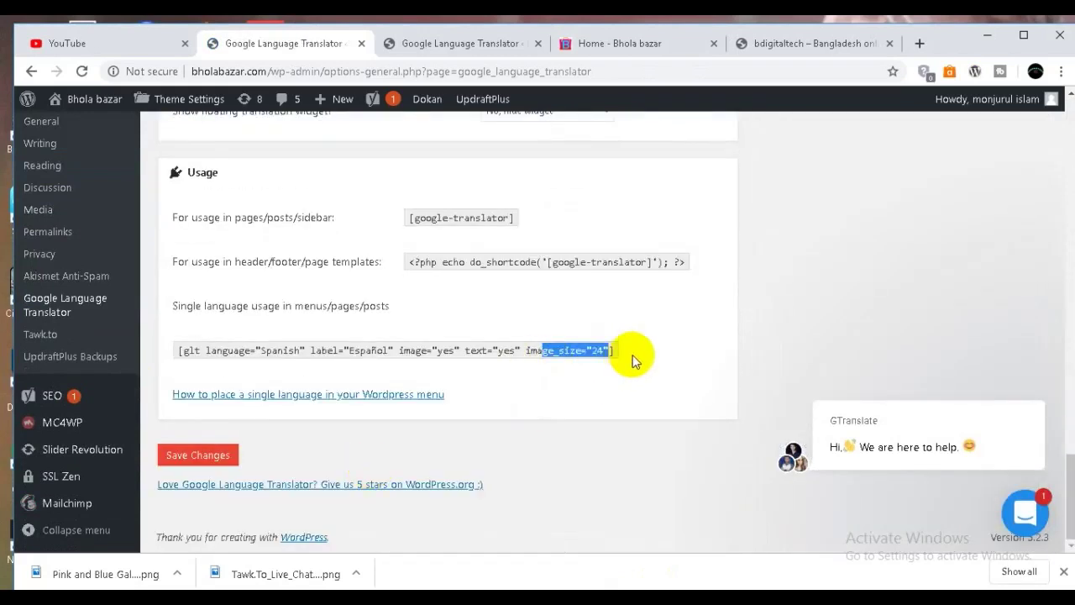
drag(616, 351, 471, 354)
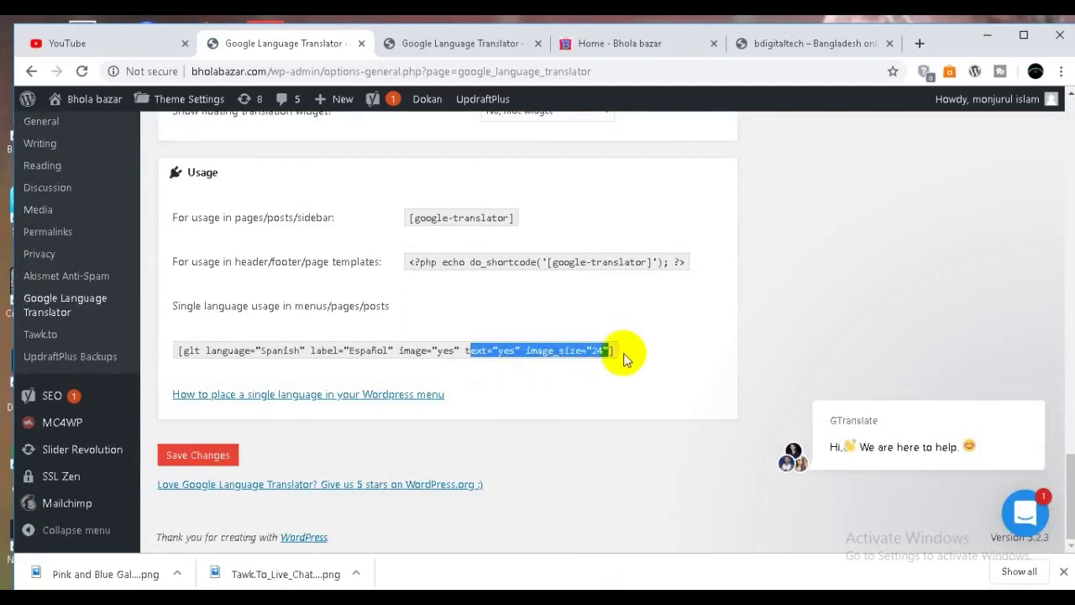
click(616, 353)
drag(614, 351, 569, 353)
drag(185, 352, 629, 364)
right_click(467, 353)
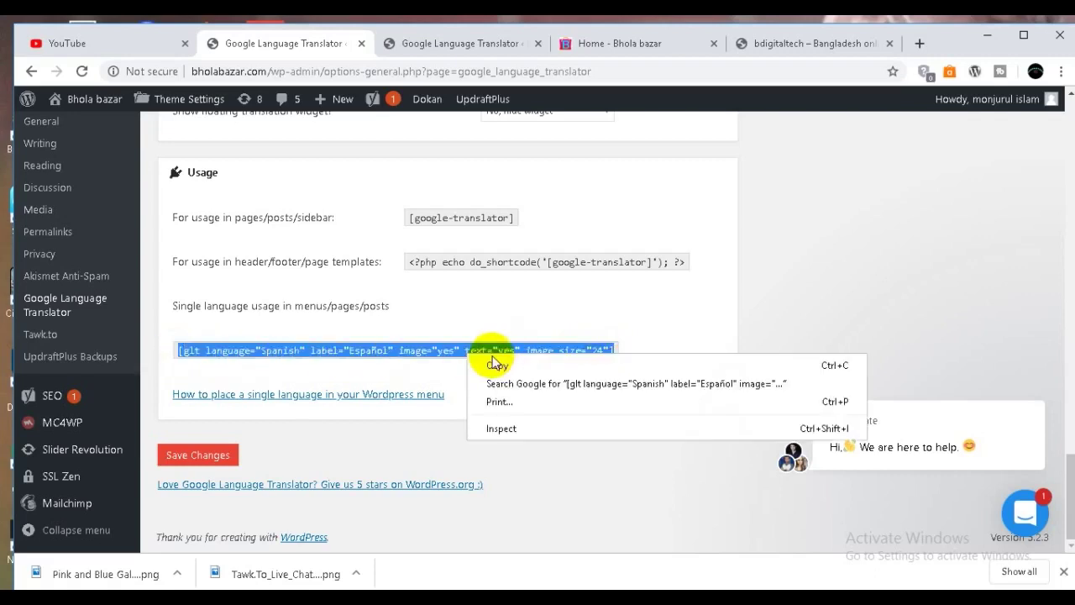
click(504, 367)
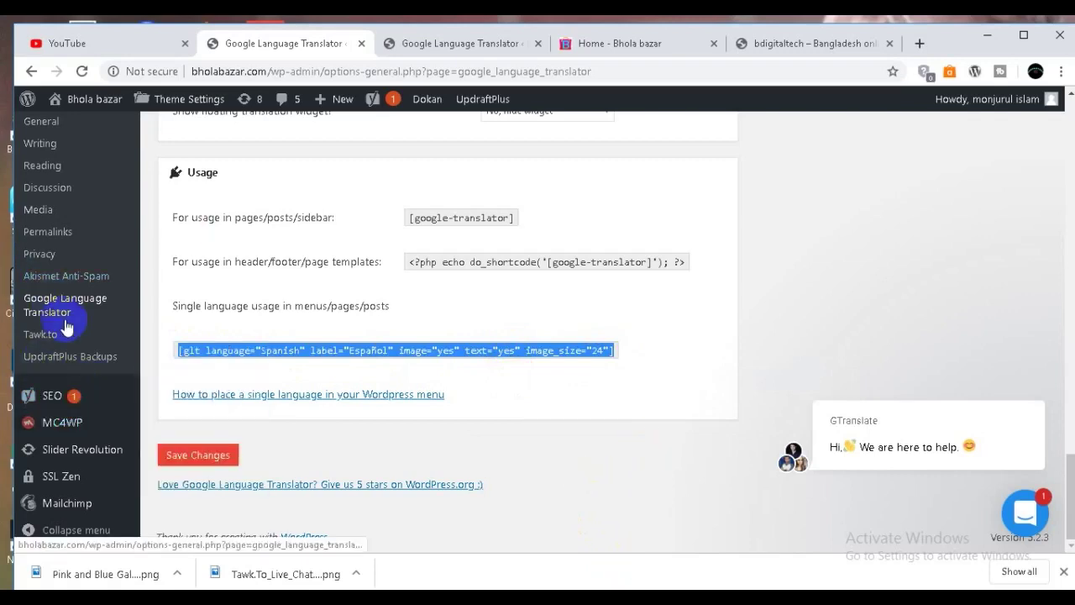
Open the WoodMart header builder from the Bhola bazar site's dashboard.
scroll(67, 336, up, 8)
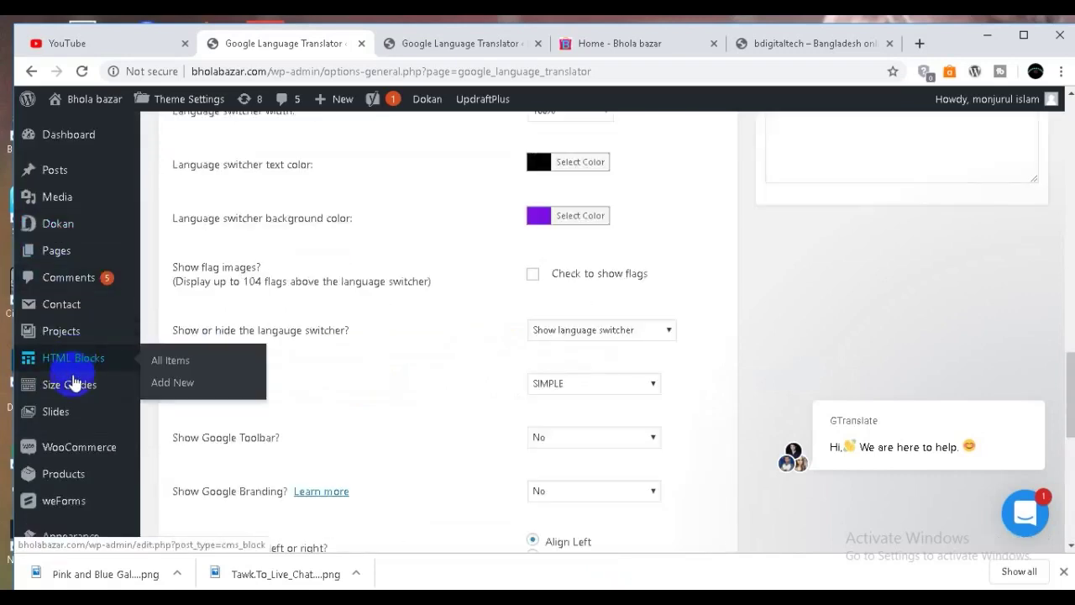
scroll(80, 448, down, 1)
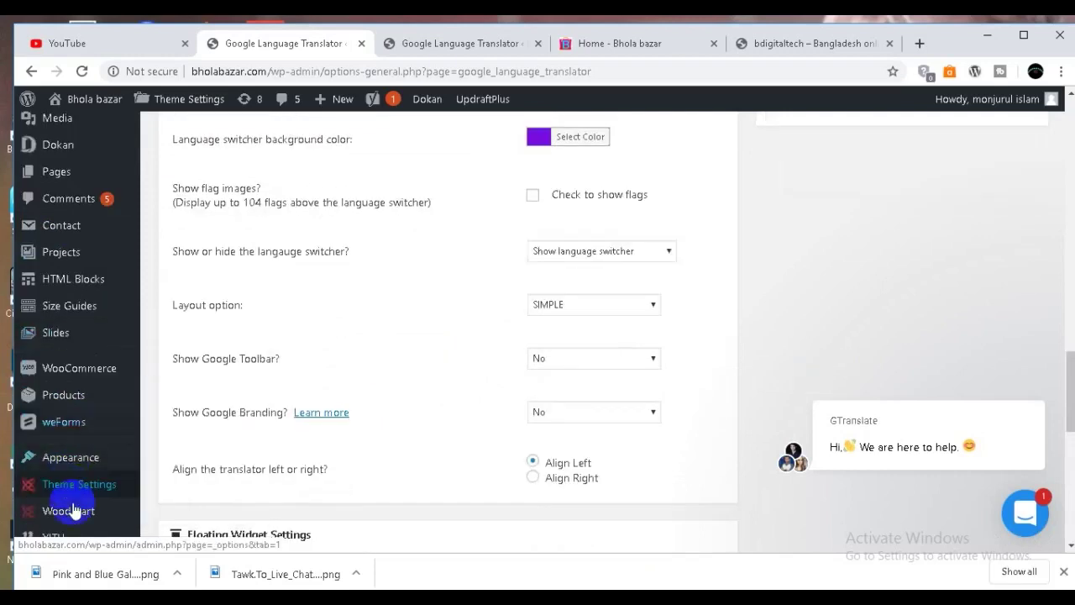
mouse_move(105, 511)
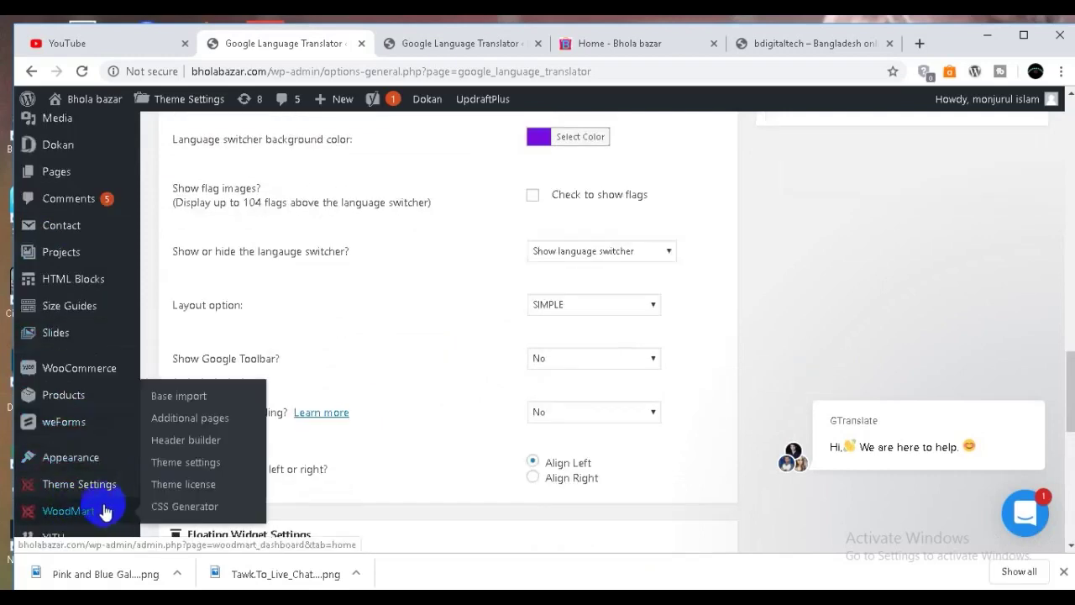
click(183, 446)
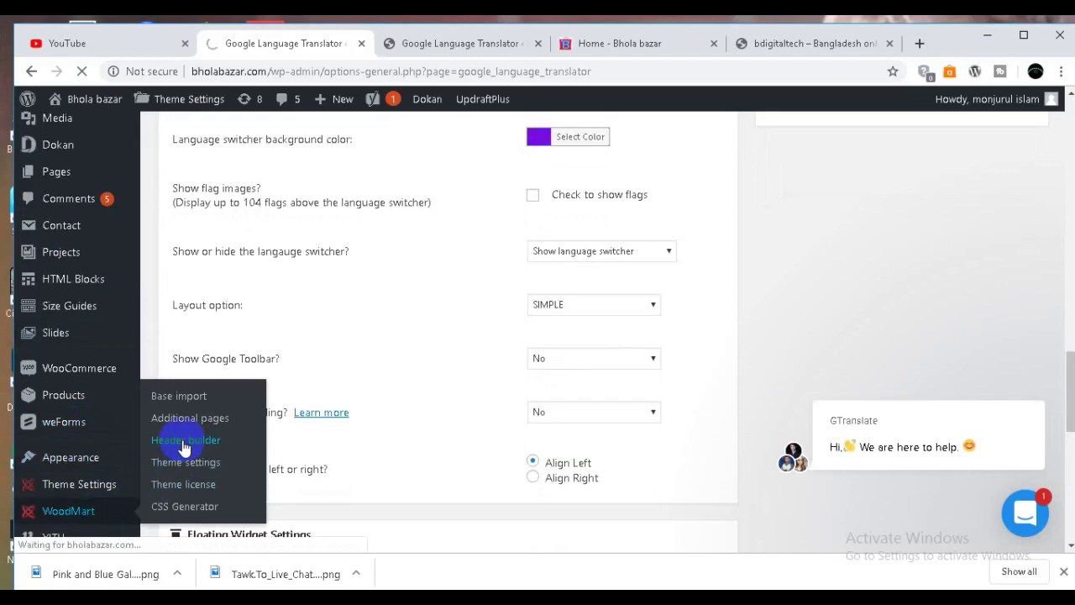
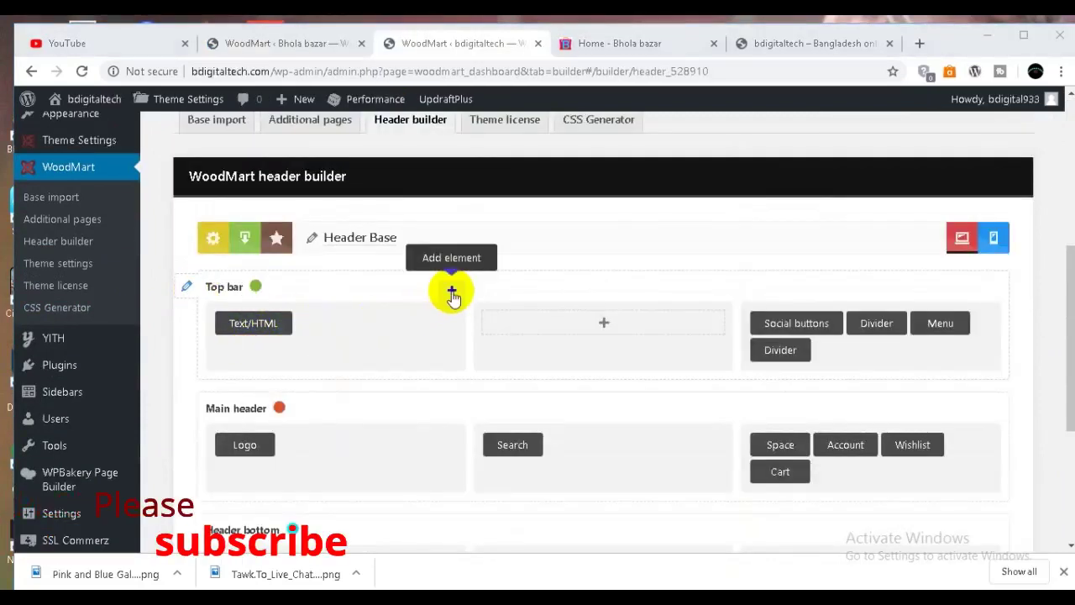
Add a Text/HTML element to the first column of the header's top bar and save it with empty content.
click(452, 293)
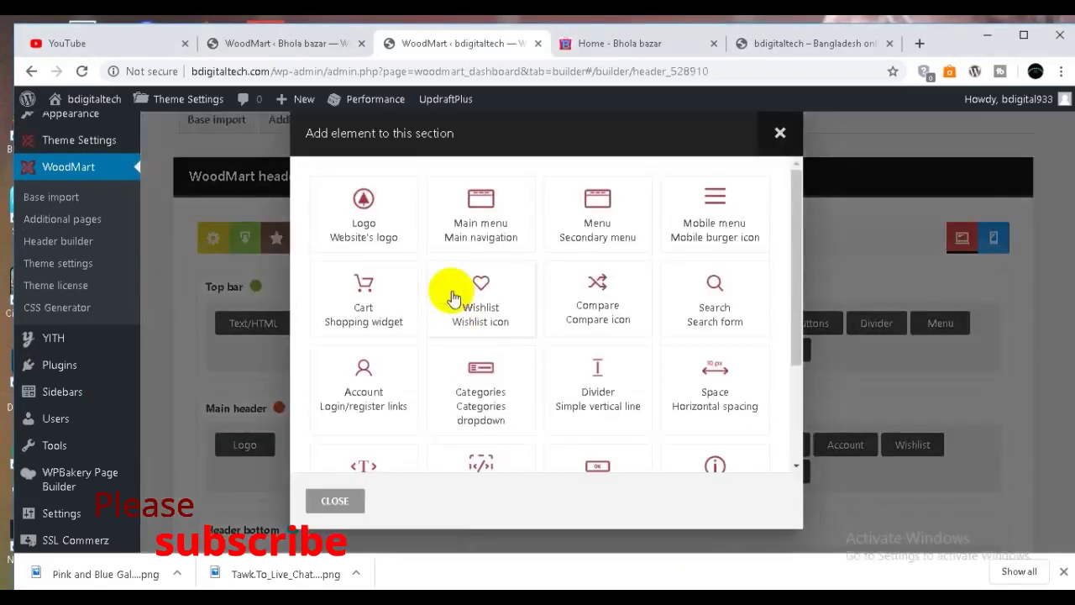
scroll(433, 319, down, 1)
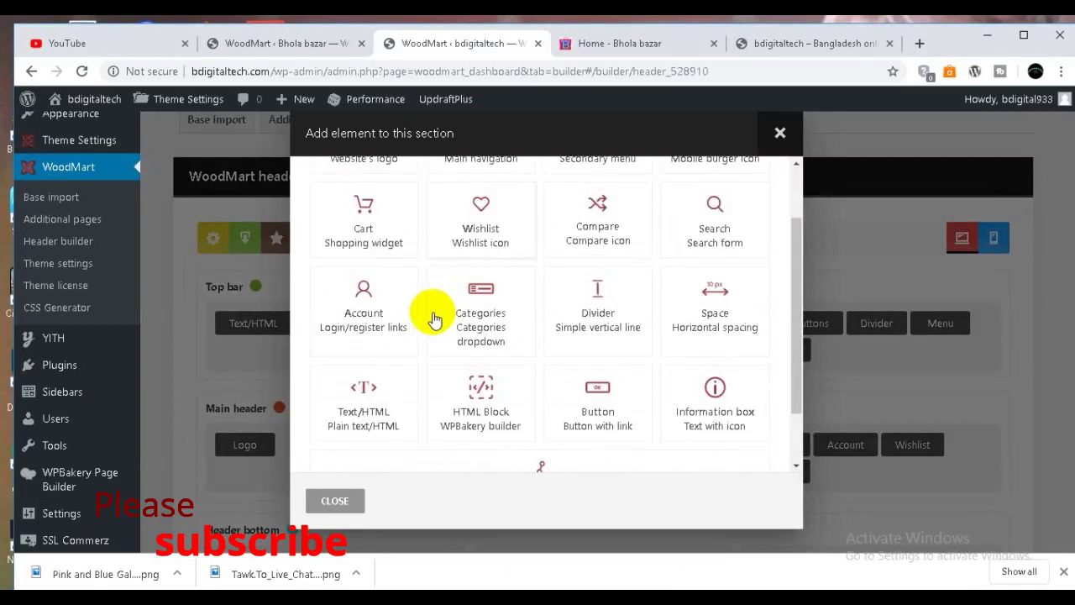
click(374, 410)
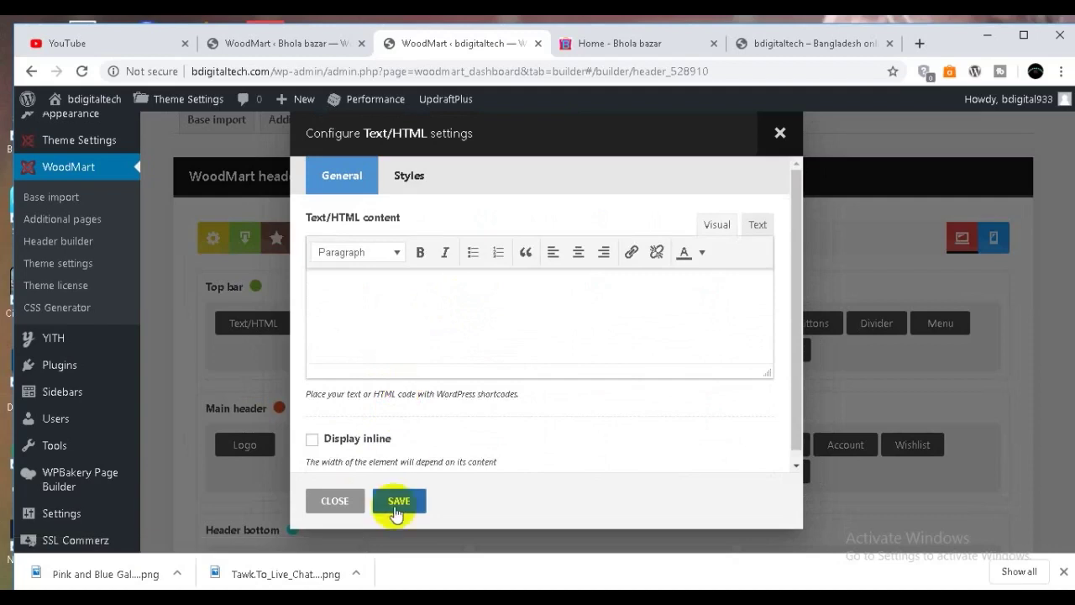
click(398, 501)
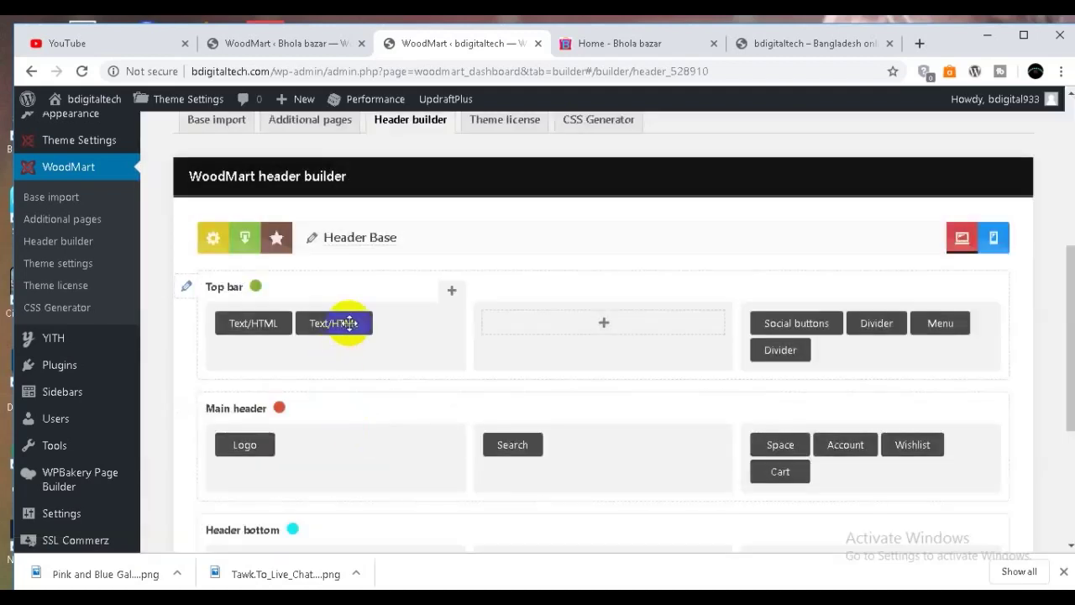
Open the new top-bar Text/HTML element's settings and paste the copied [glt] shortcode into its content.
click(331, 304)
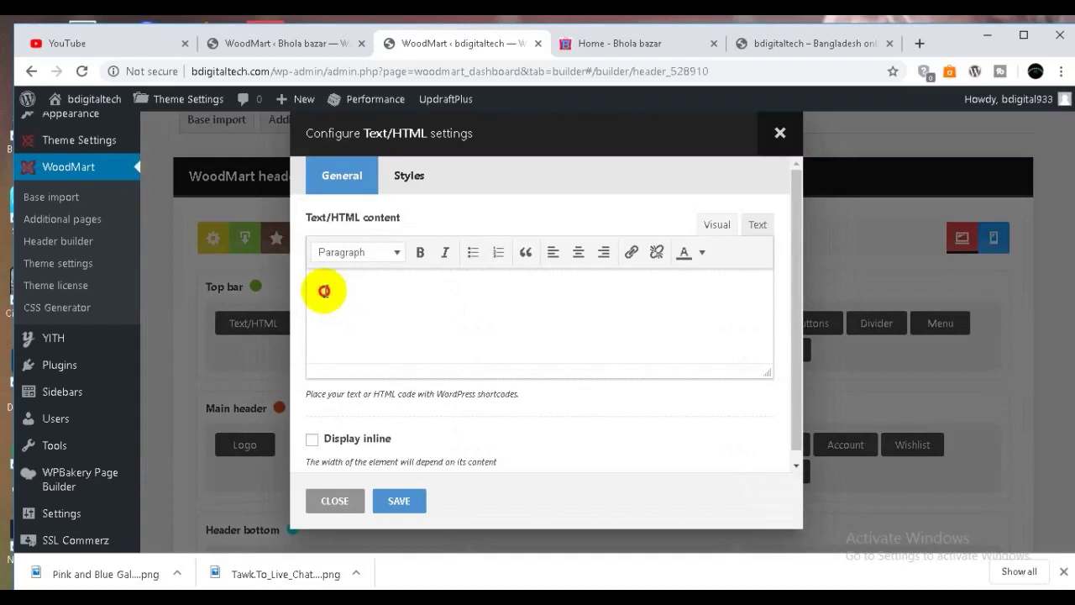
right_click(324, 294)
click(357, 384)
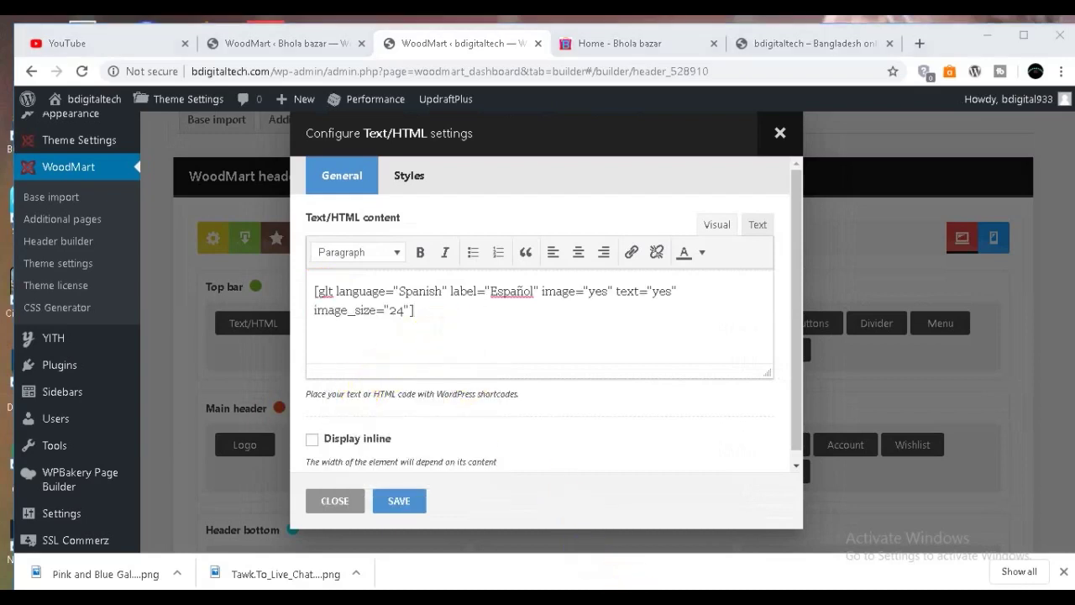
Change the shortcode's language value to "Bengali", using the spelling correction for the misspelled word.
click(442, 291)
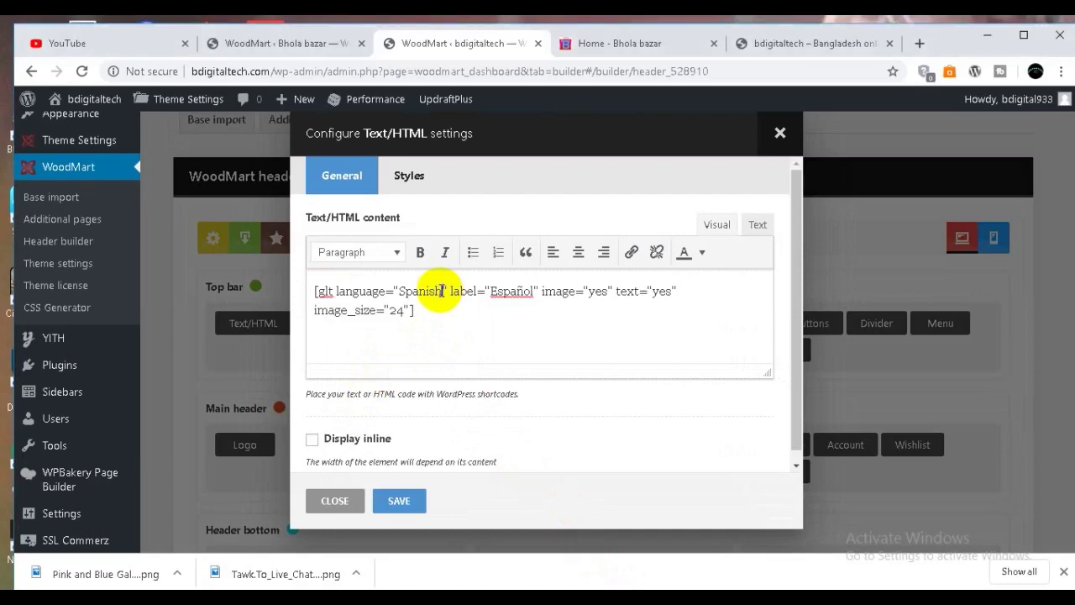
key(BackSpace)
key(BackSpace)
key(BackSpace)
key(BackSpace)
key(BackSpace)
key(BackSpace)
key(BackSpace)
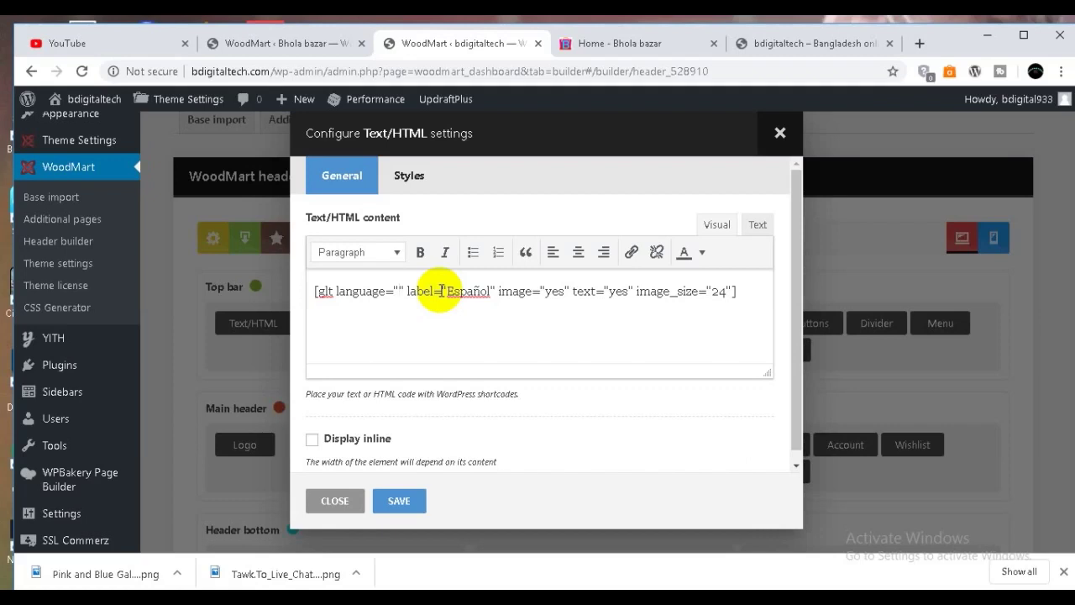
text(Be)
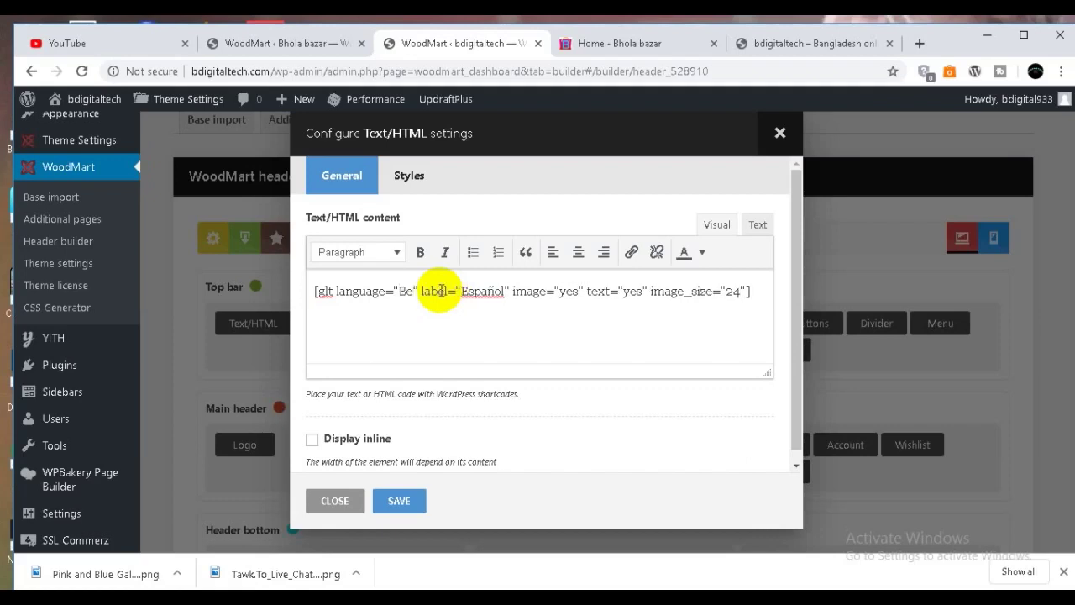
text(ng)
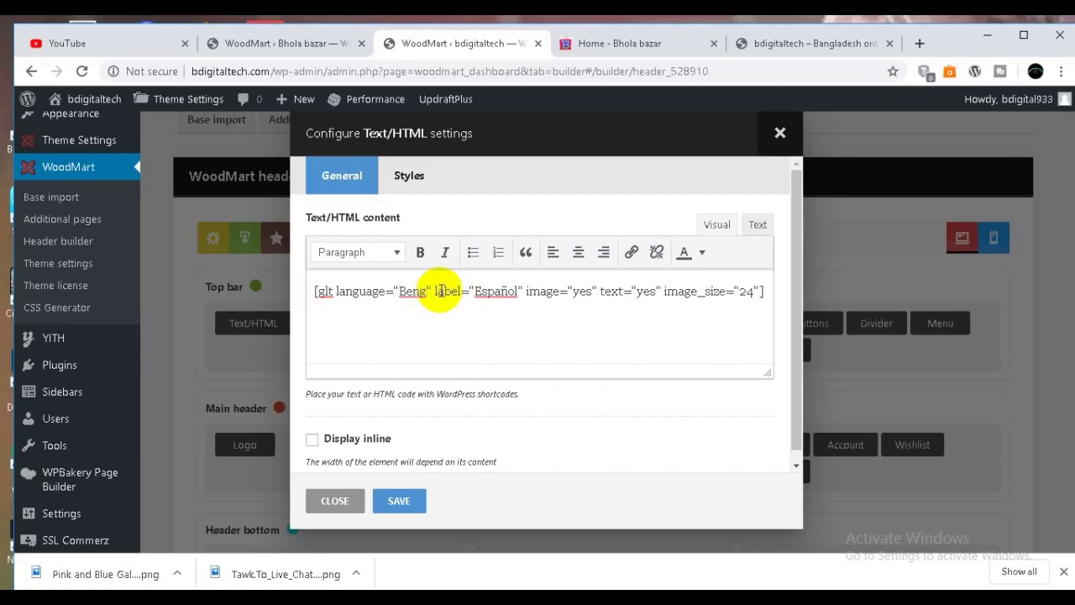
text(li)
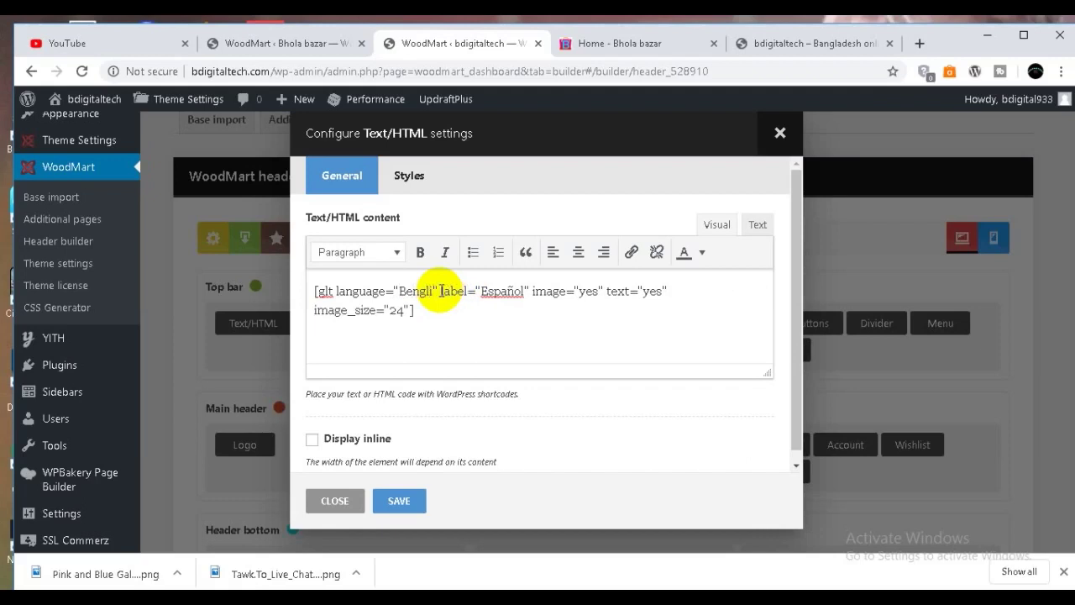
right_click(412, 291)
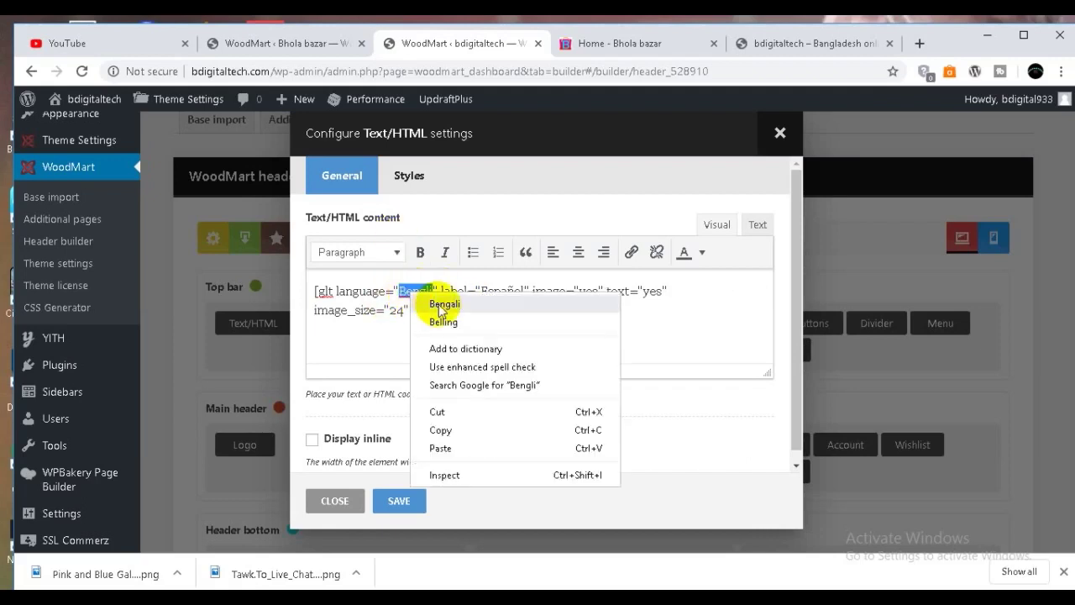
click(428, 305)
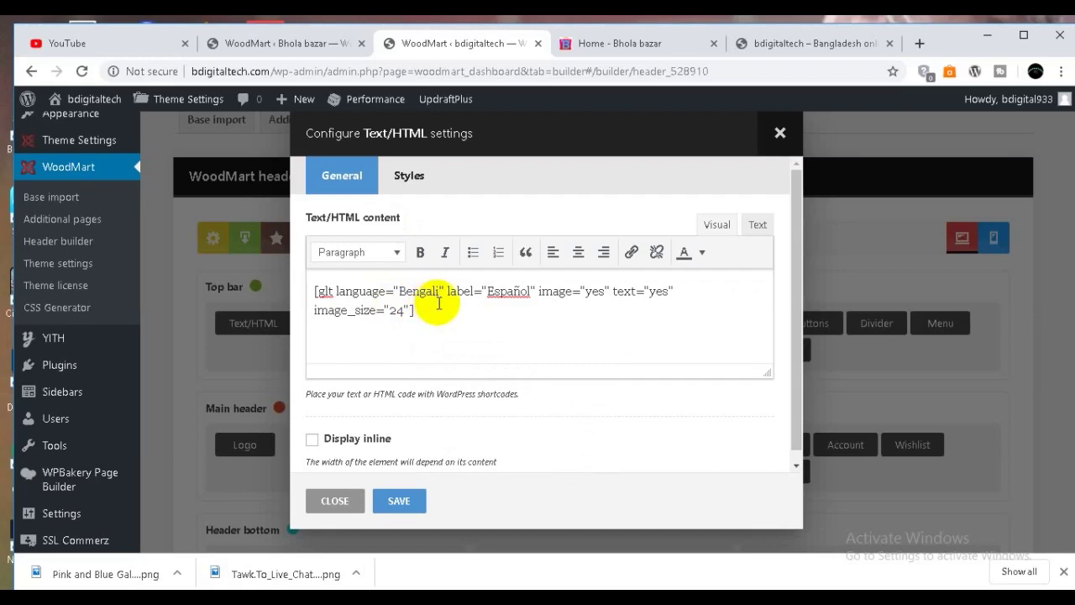
Replace the shortcode's Spanish label with "বাংলা", checking the label used on the Bhola bazar home page.
click(531, 292)
key(BackSpace)
key(BackSpace)
key(BackSpace)
key(BackSpace)
key(BackSpace)
key(BackSpace)
key(BackSpace)
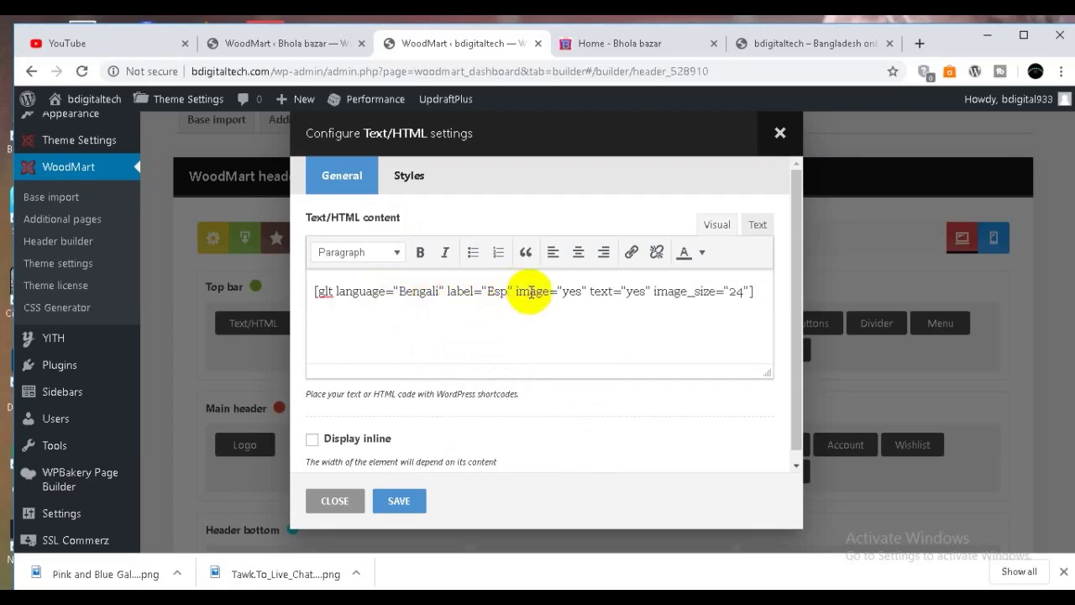
click(643, 45)
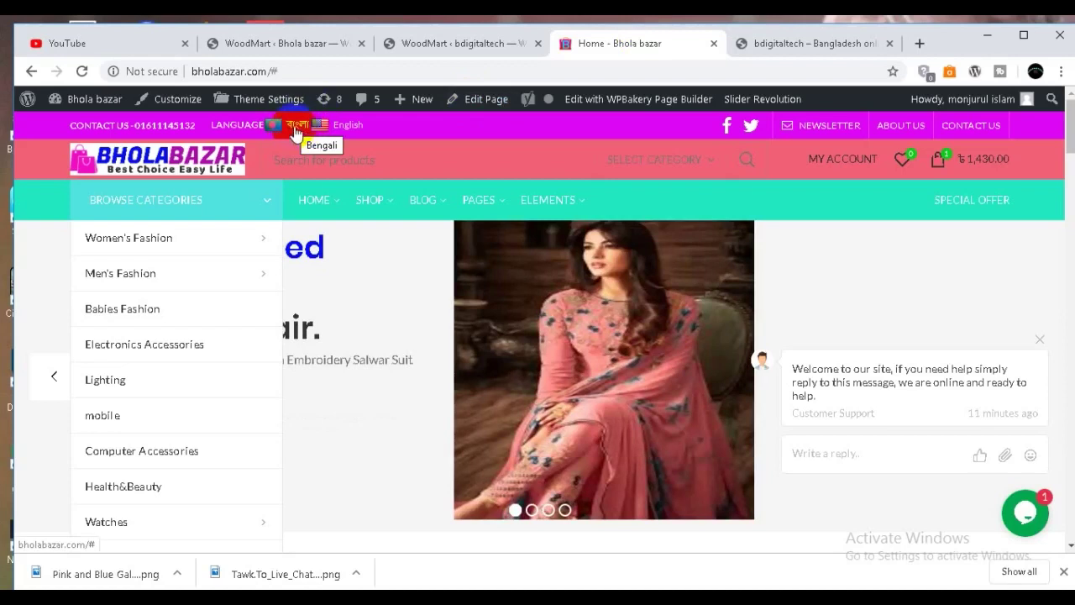
click(413, 42)
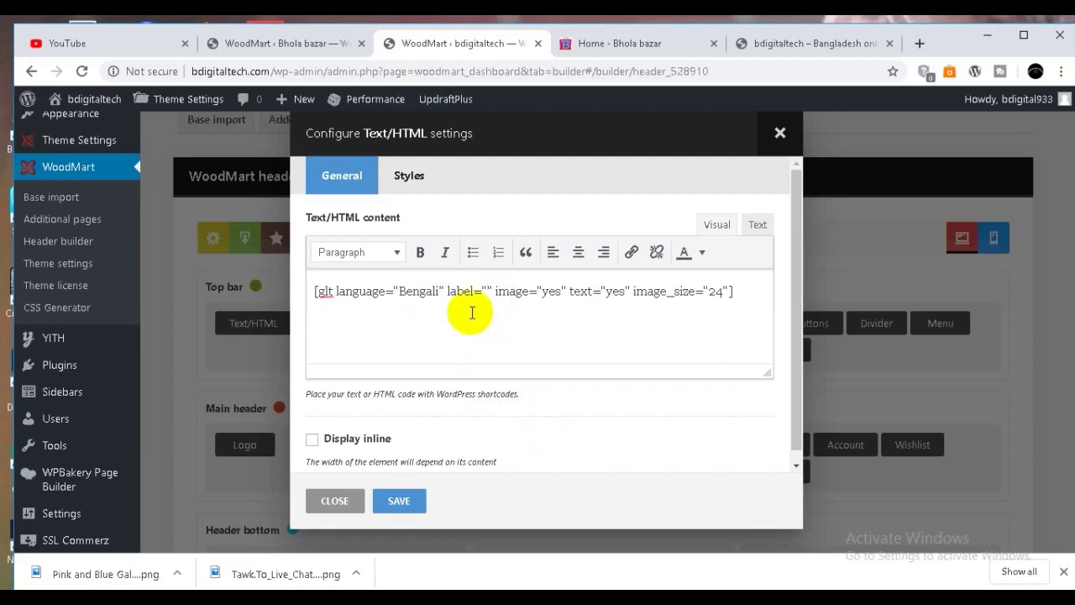
click(485, 291)
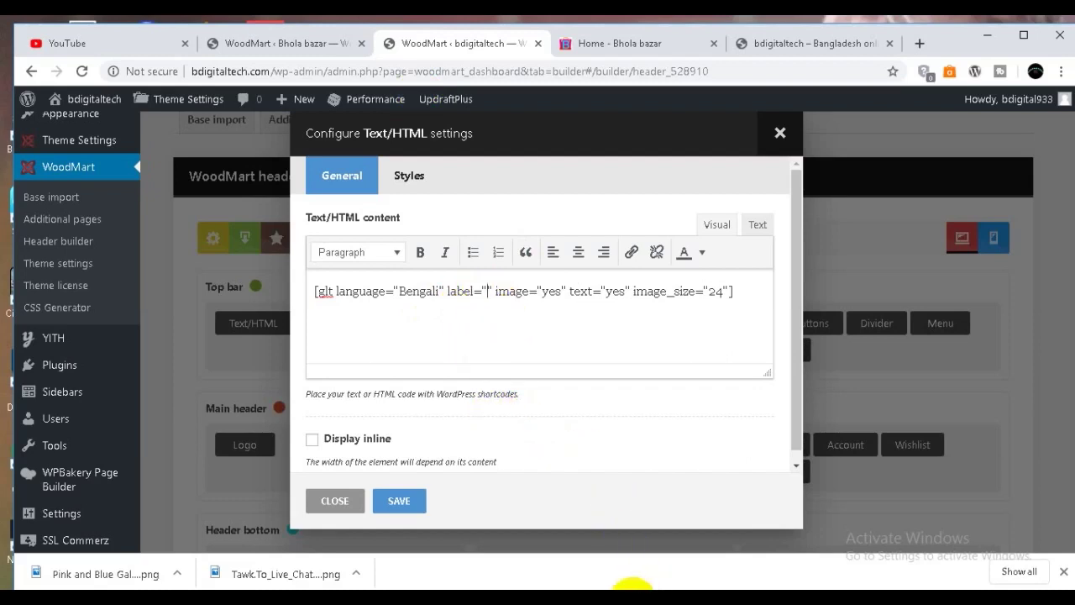
right_click(488, 292)
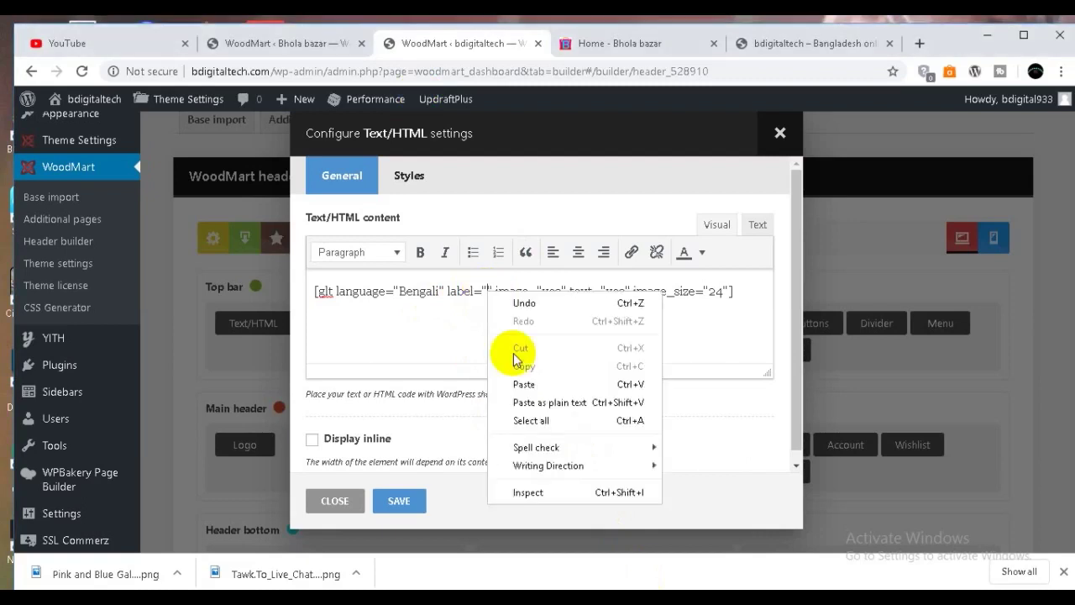
click(533, 384)
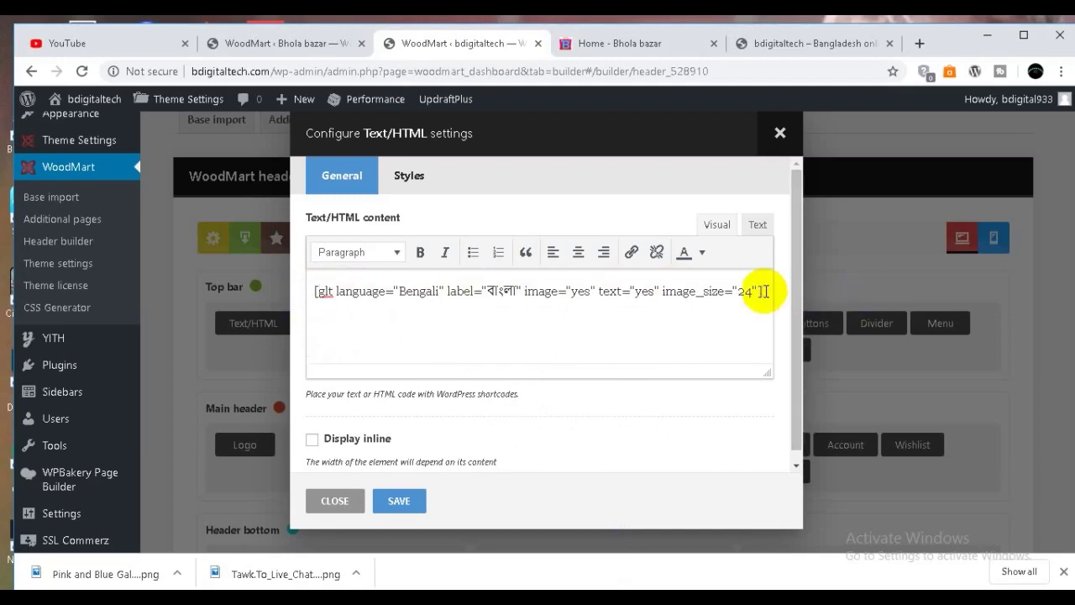
Paste a copy of the Bengali shortcode on a second line of the Text/HTML content.
right_click(315, 321)
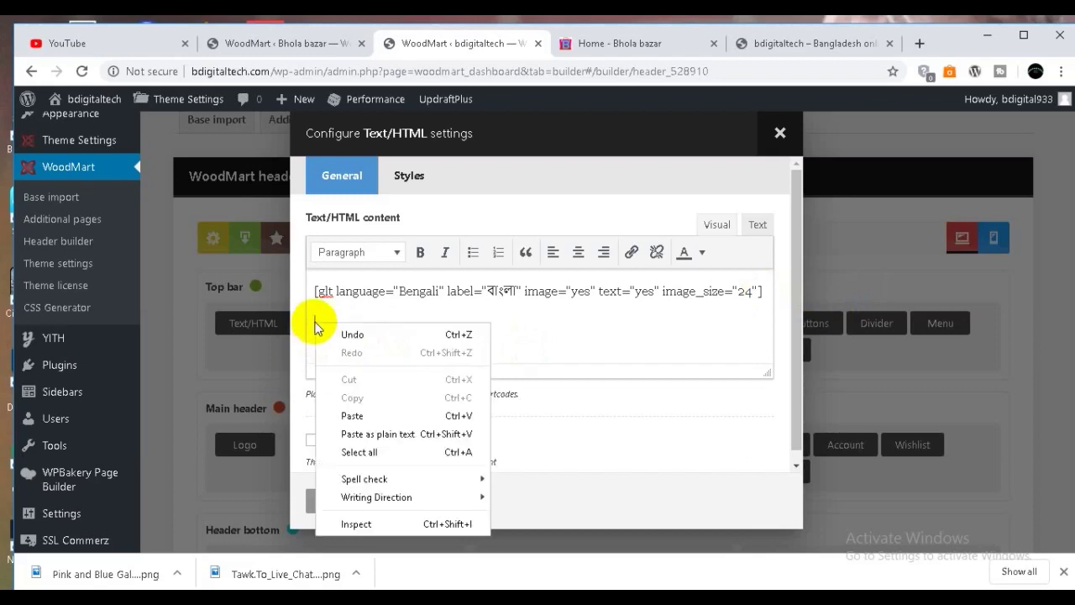
click(349, 414)
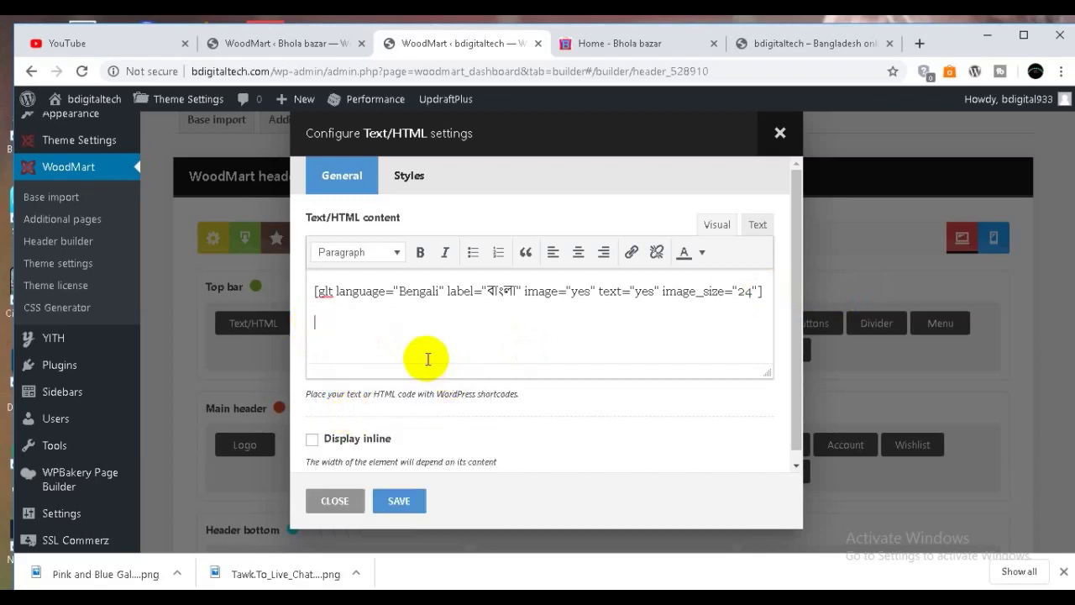
click(635, 586)
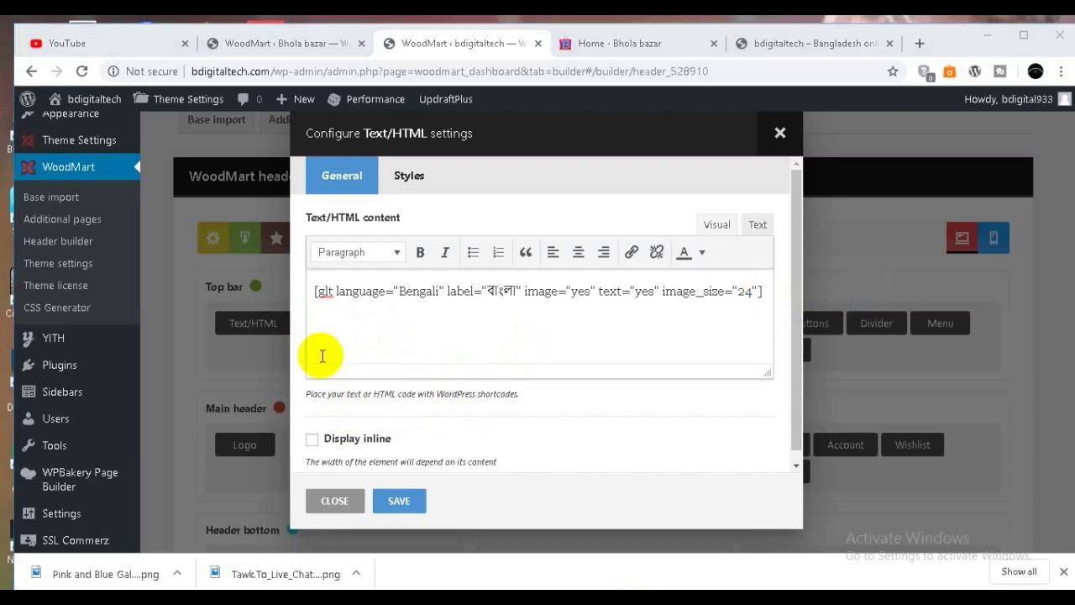
right_click(320, 323)
click(352, 413)
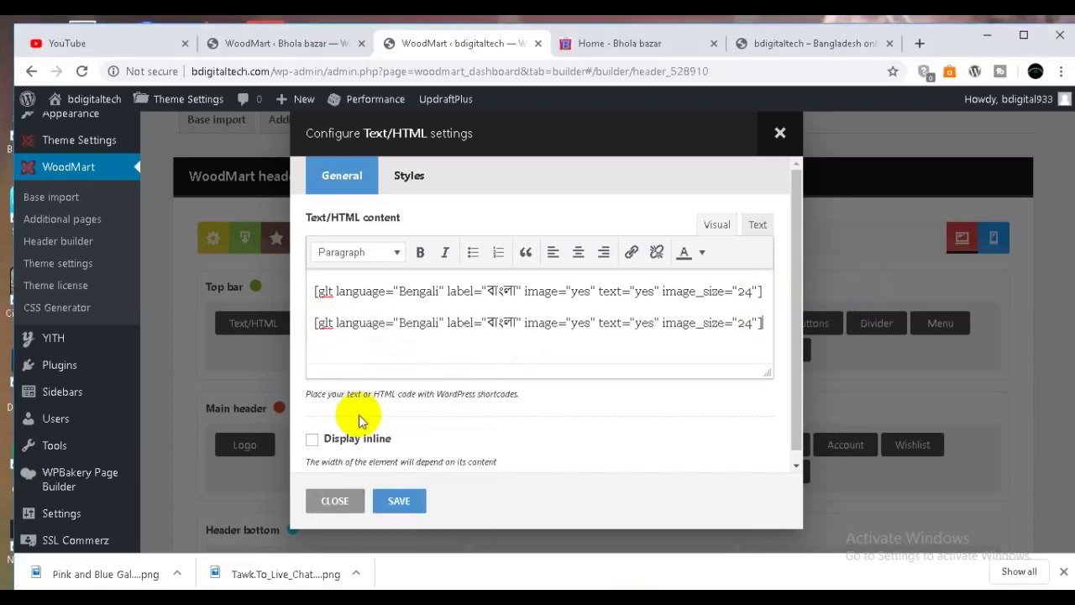
Change the language value in the second shortcode to "English".
click(439, 323)
key(BackSpace)
key(BackSpace)
key(BackSpace)
key(BackSpace)
key(BackSpace)
key(BackSpace)
key(BackSpace)
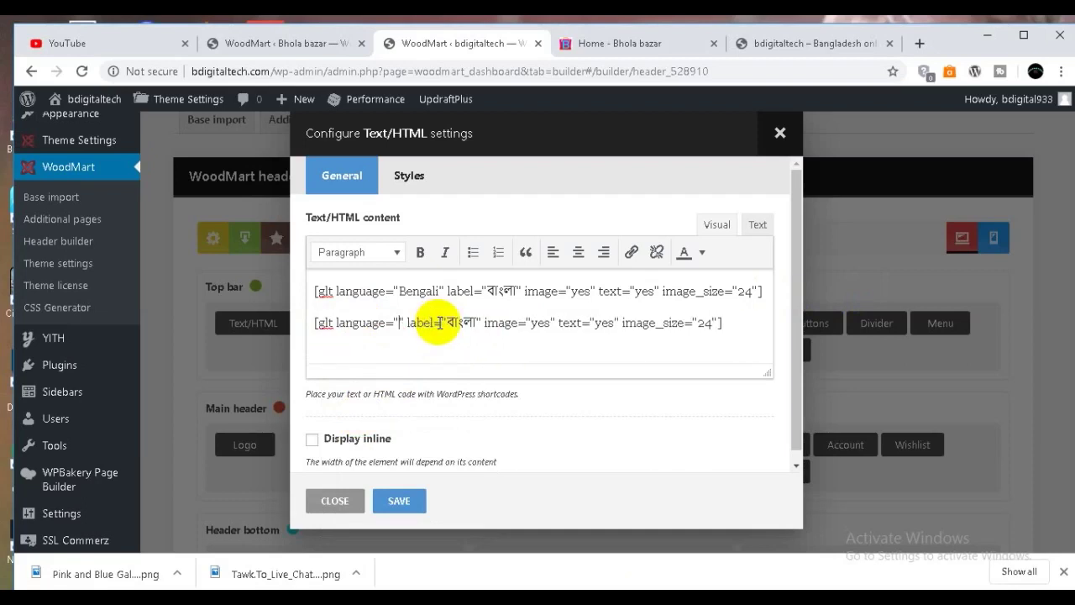
text(E)
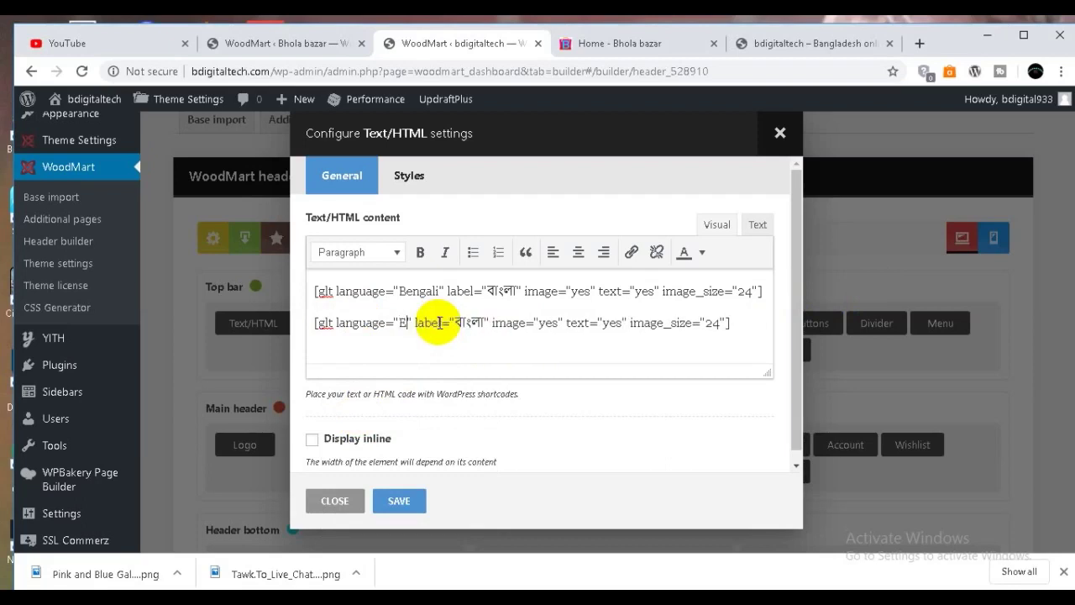
text(n)
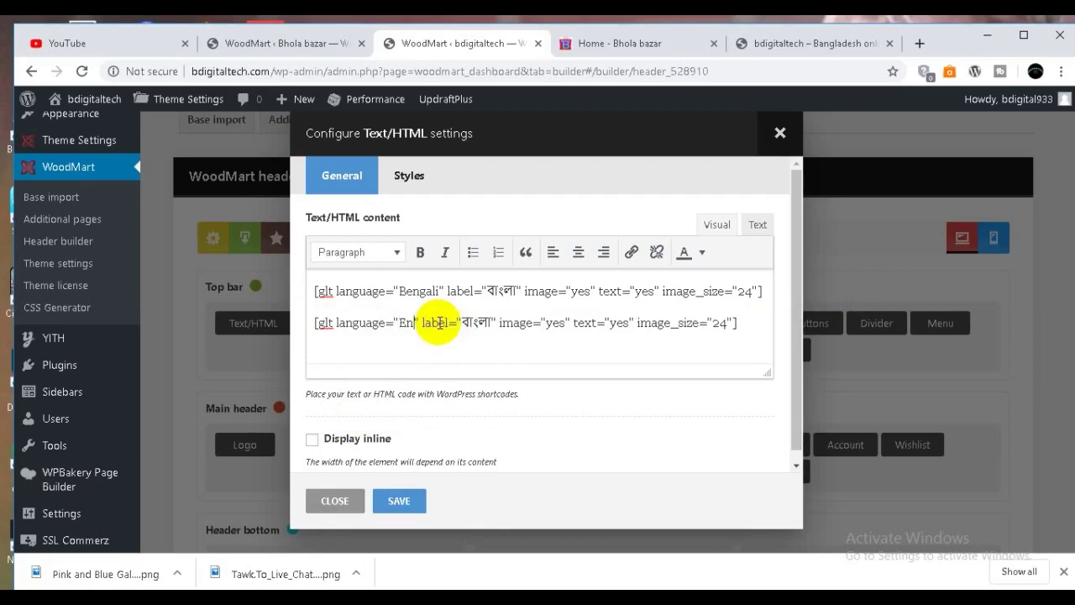
text(glish)
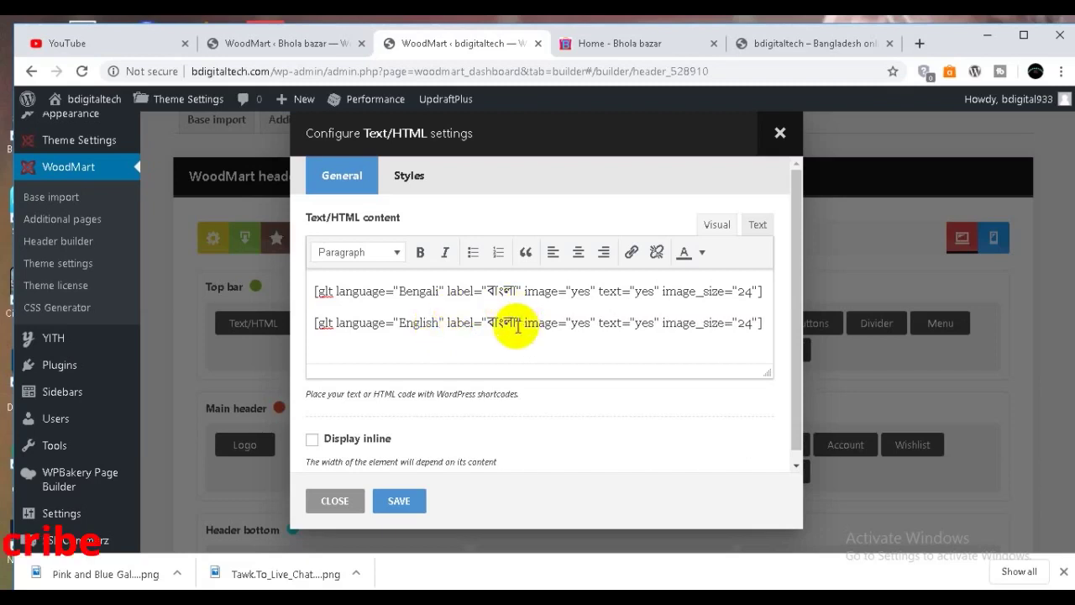
Replace the Bengali label in the second shortcode with "English".
key(BackSpace)
key(BackSpace)
key(BackSpace)
key(BackSpace)
key(BackSpace)
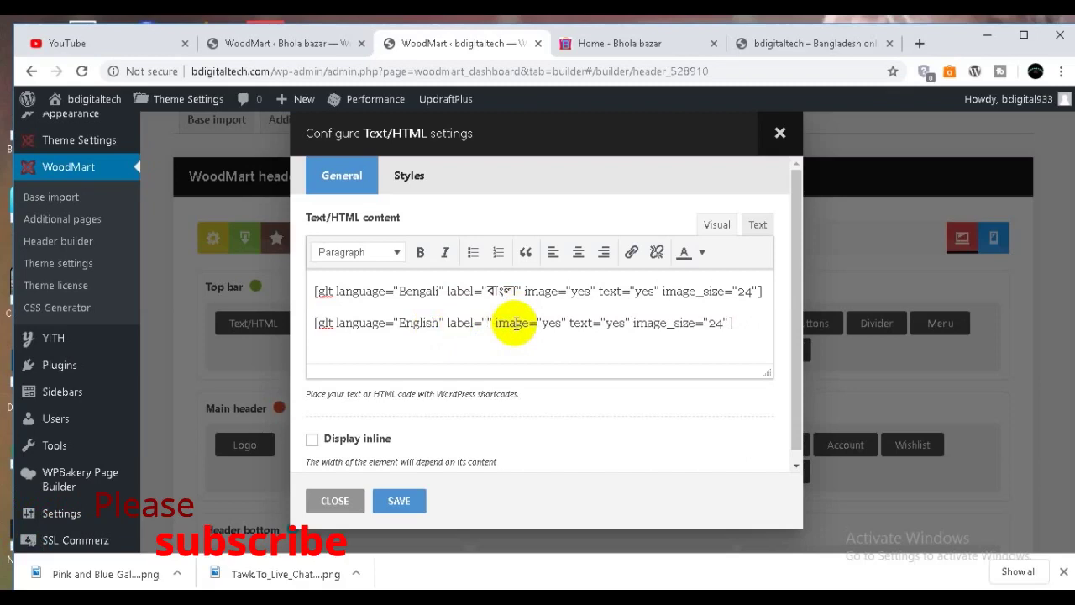
text(Engli)
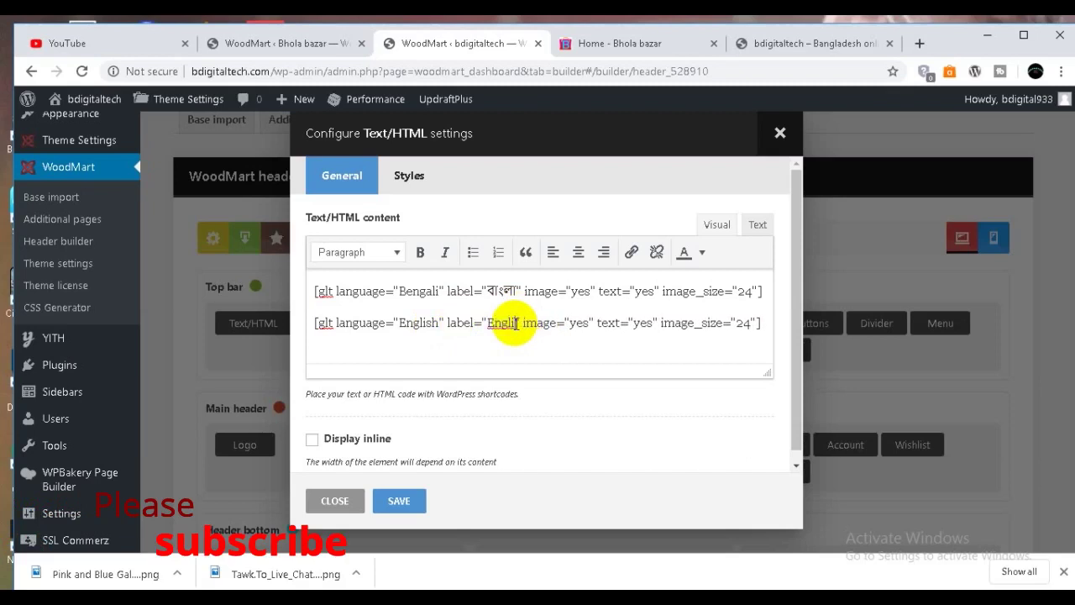
text(sh)
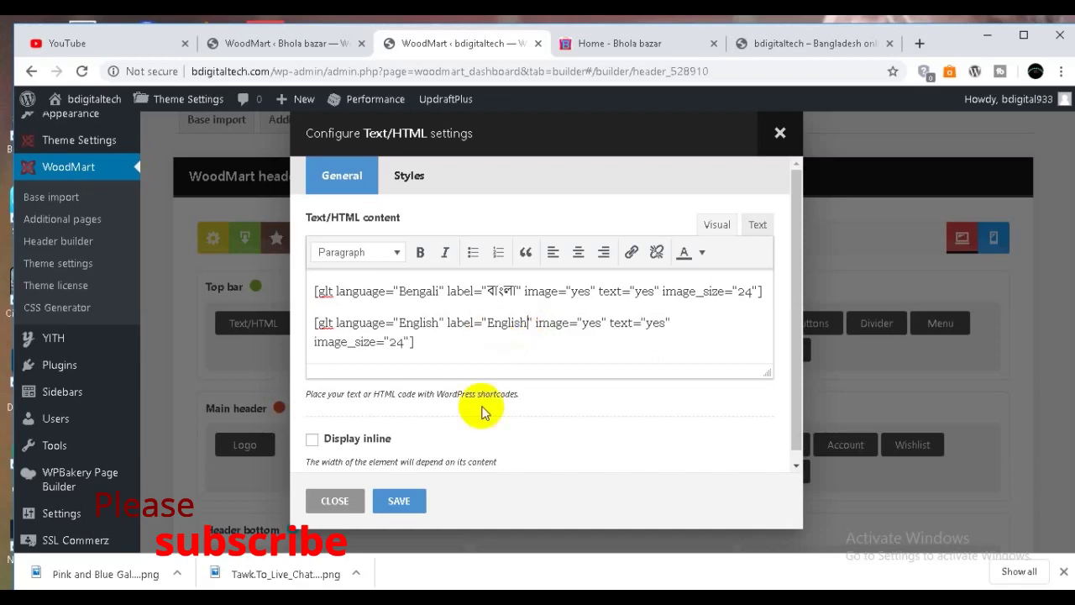
Save the Text/HTML element with both language shortcodes, and save the header.
click(401, 507)
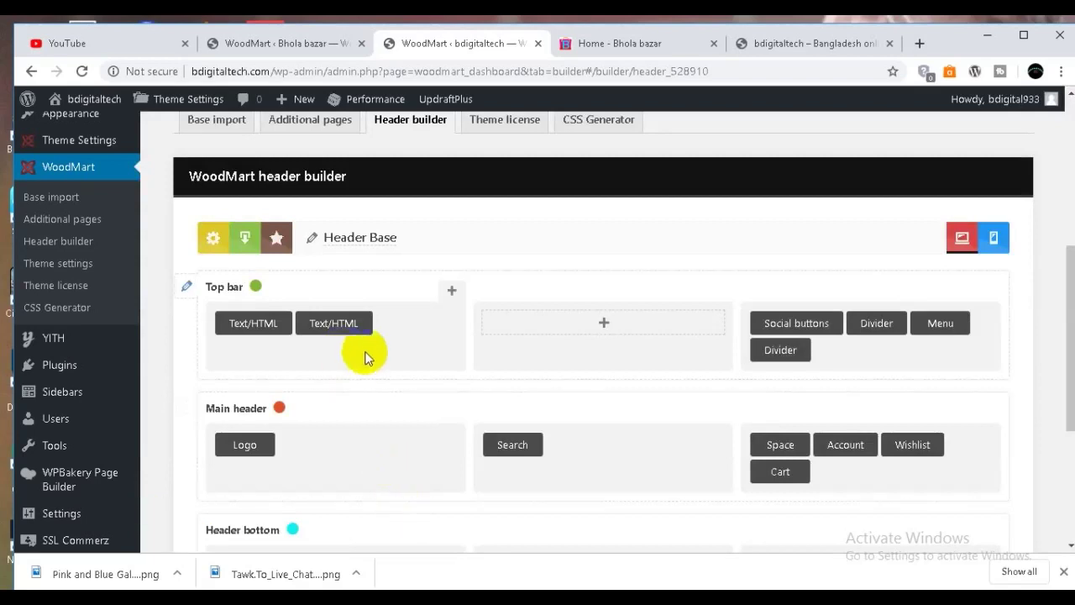
scroll(512, 370, down, 4)
click(260, 356)
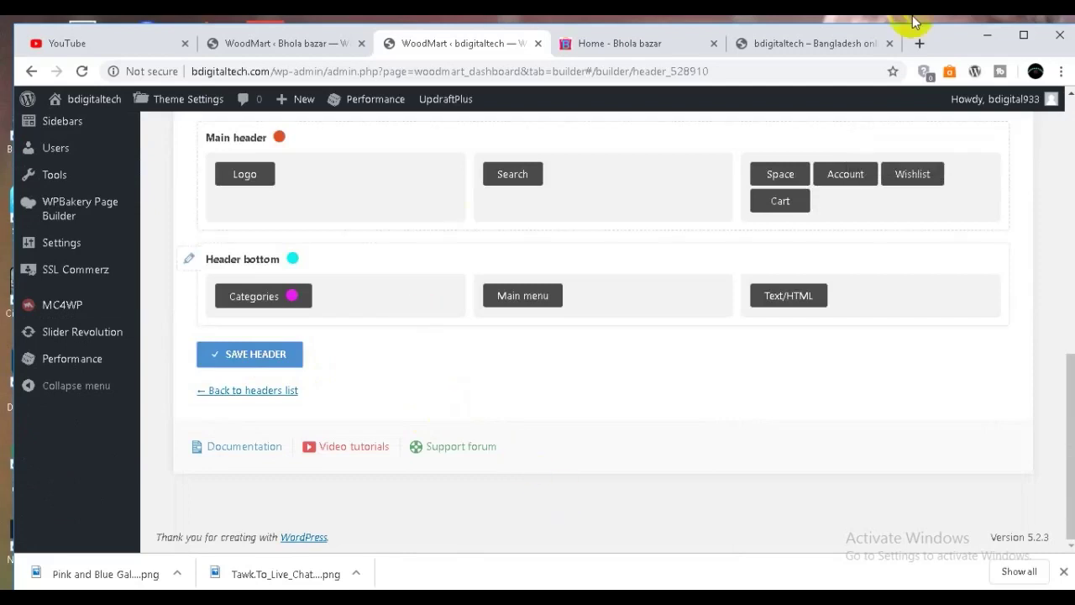
Reload the bdigitaltech home page and test the বাংলা language link in its top bar.
click(803, 48)
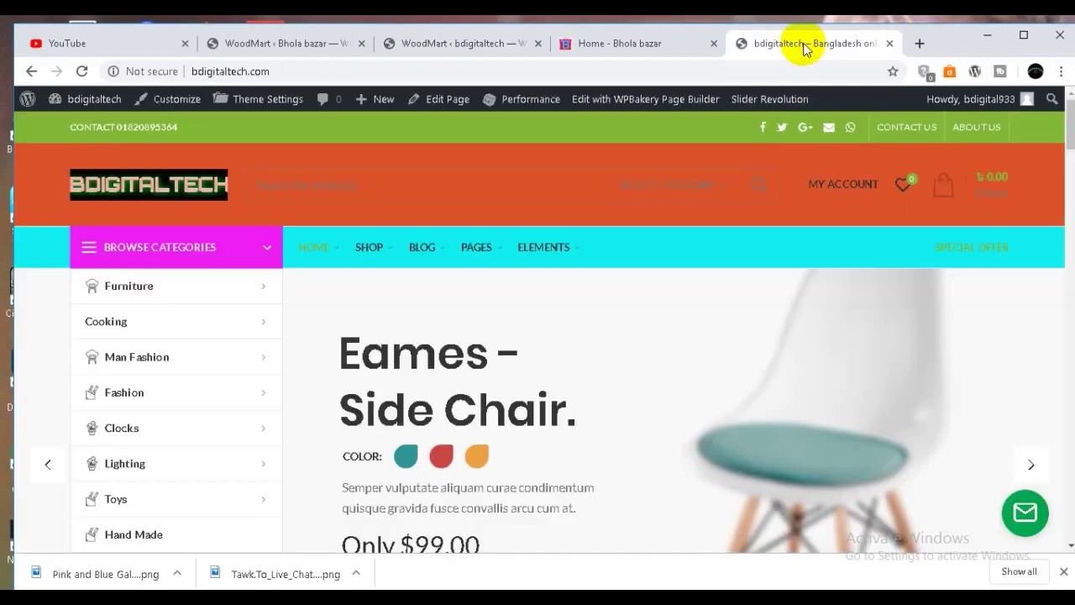
click(81, 70)
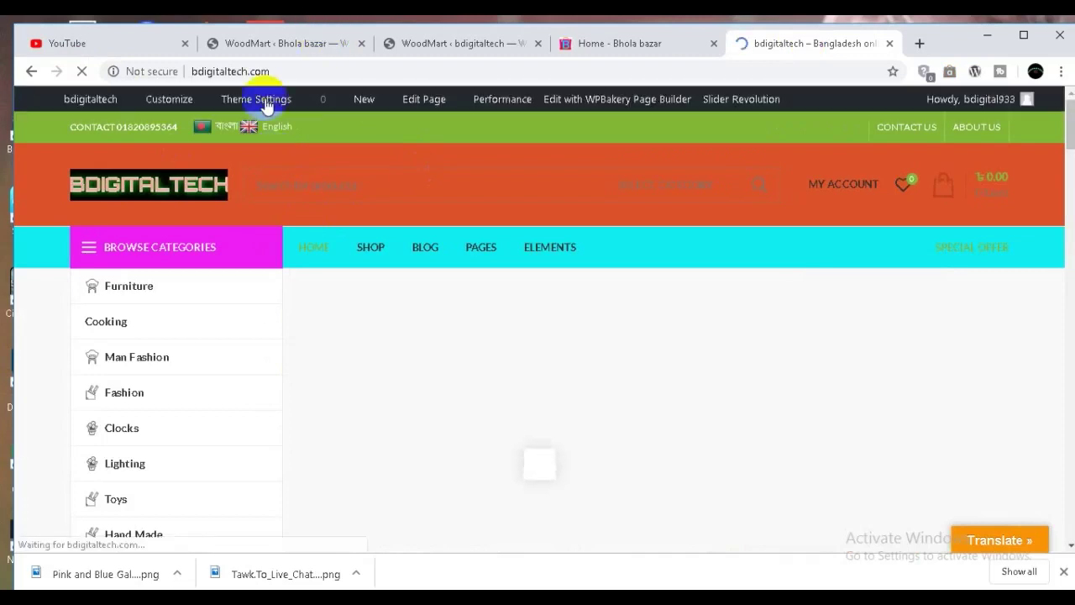
click(224, 134)
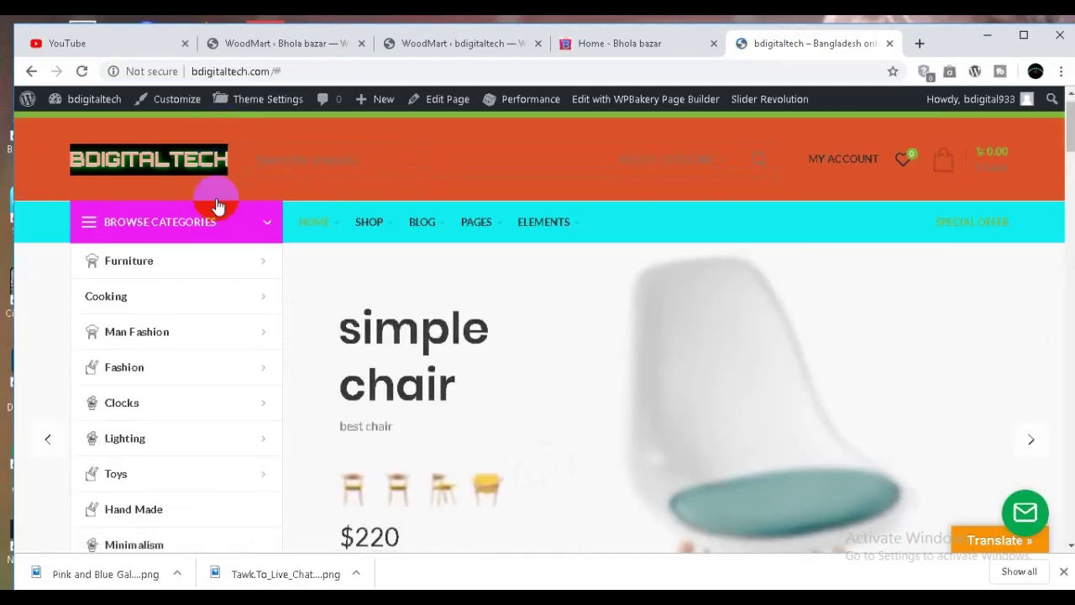
Examine the bdigitaltech home page's top-bar language links, category list and page content for the translation.
scroll(232, 130, up, 1)
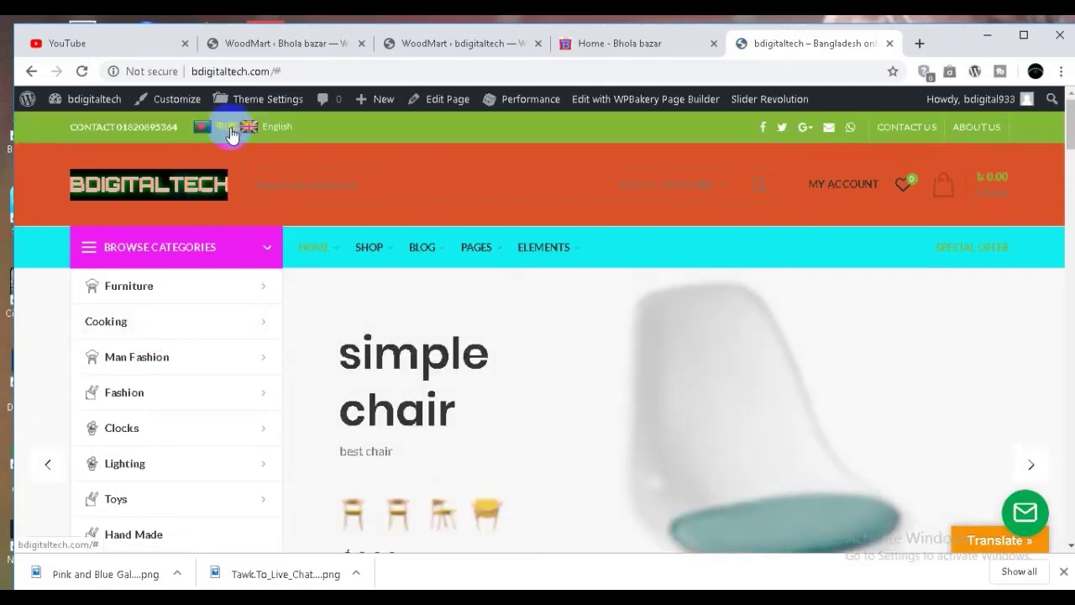
scroll(221, 130, down, 1)
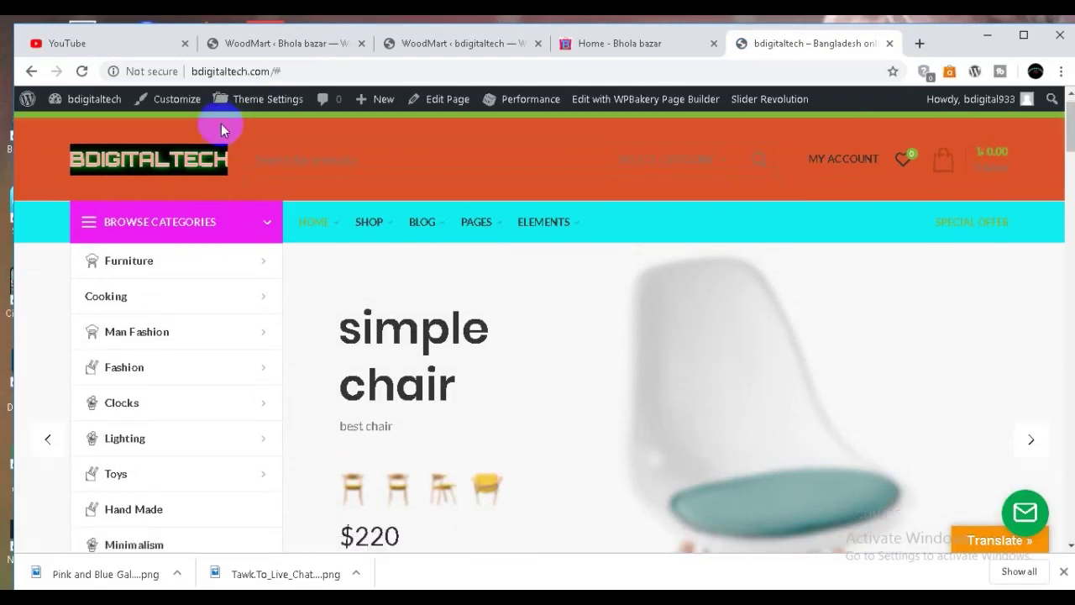
mouse_move(193, 348)
scroll(193, 349, up, 1)
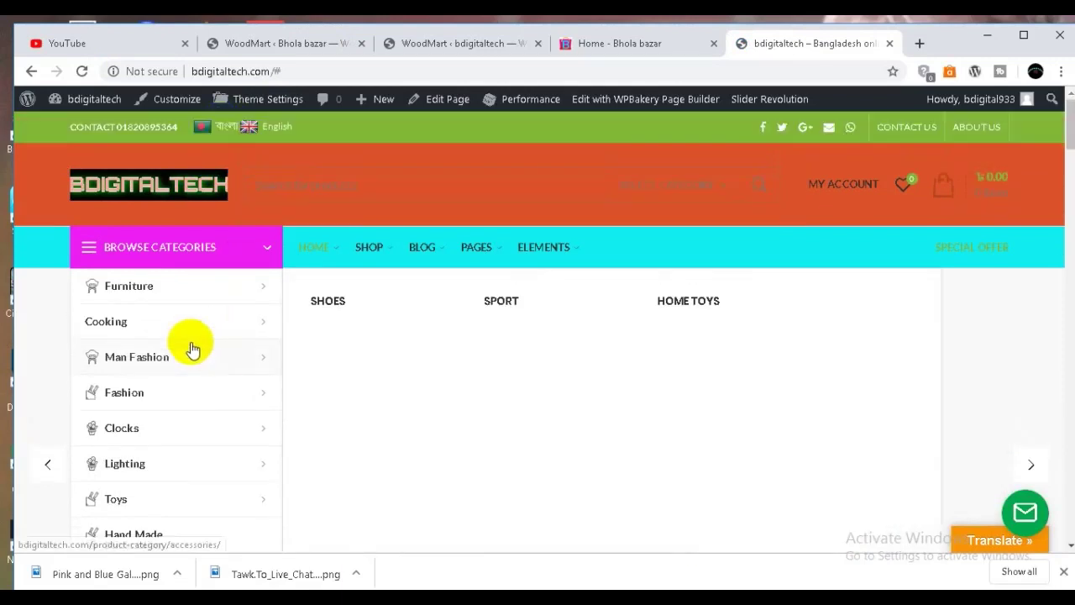
scroll(194, 348, down, 3)
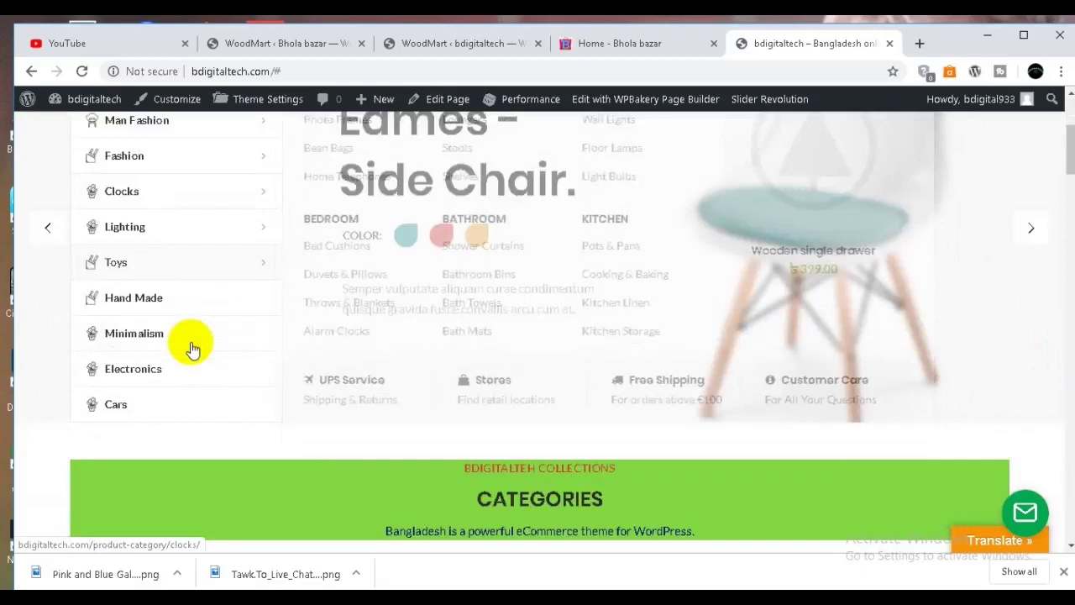
scroll(193, 349, up, 3)
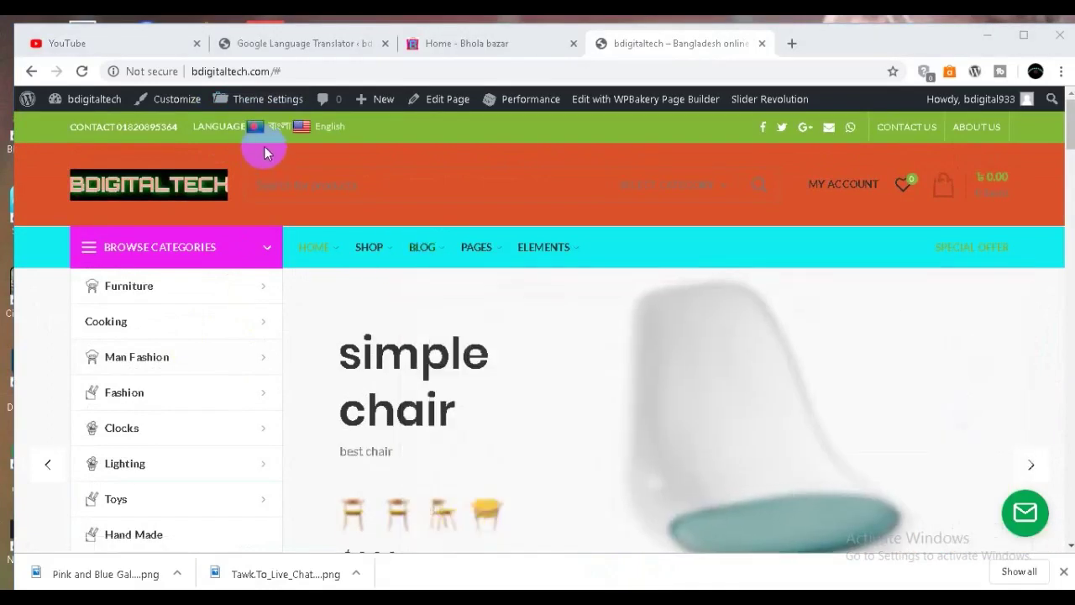
Select Bengali as an active language alongside English in the Google Language Translator settings.
click(341, 42)
scroll(261, 407, down, 6)
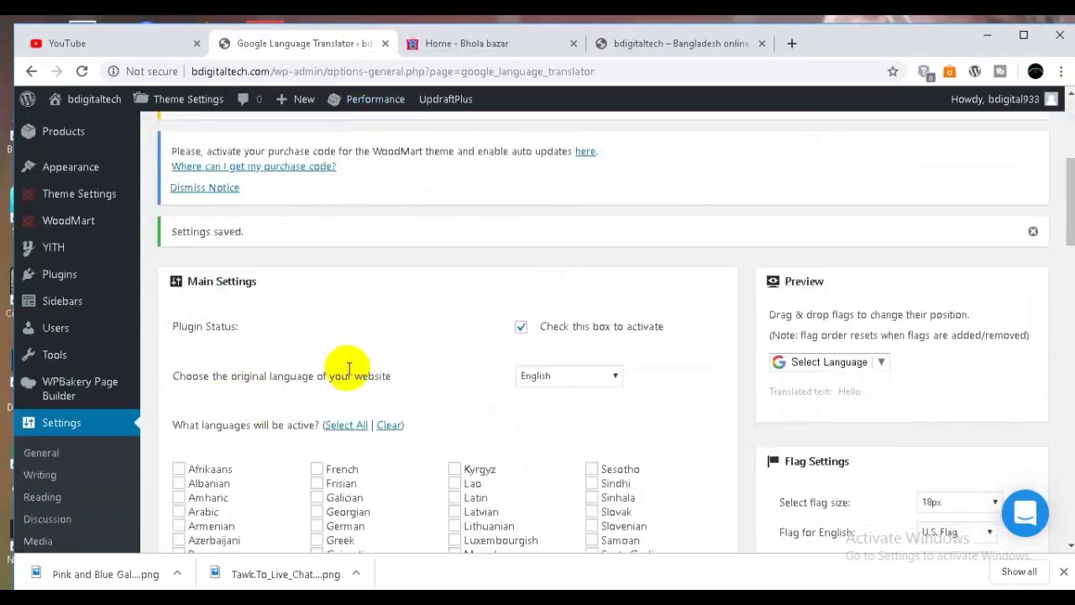
click(179, 426)
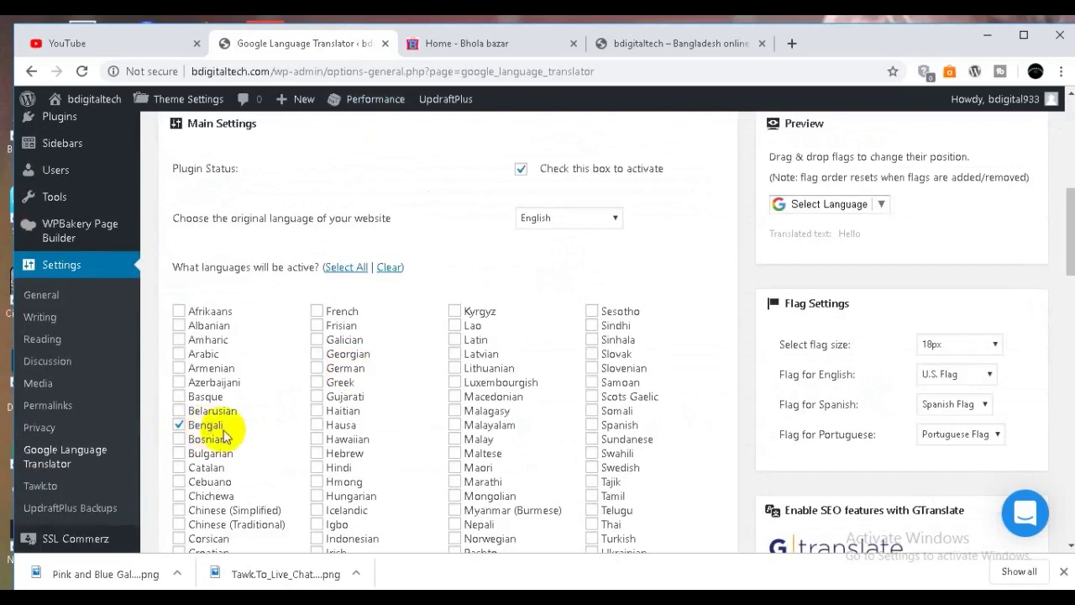
scroll(183, 361, down, 1)
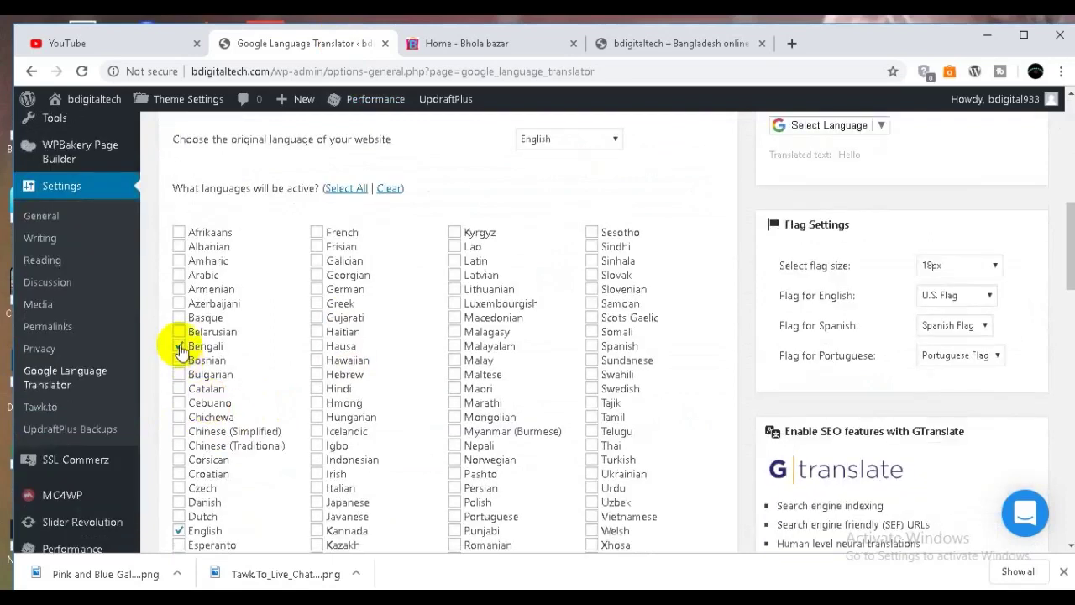
scroll(296, 470, down, 10)
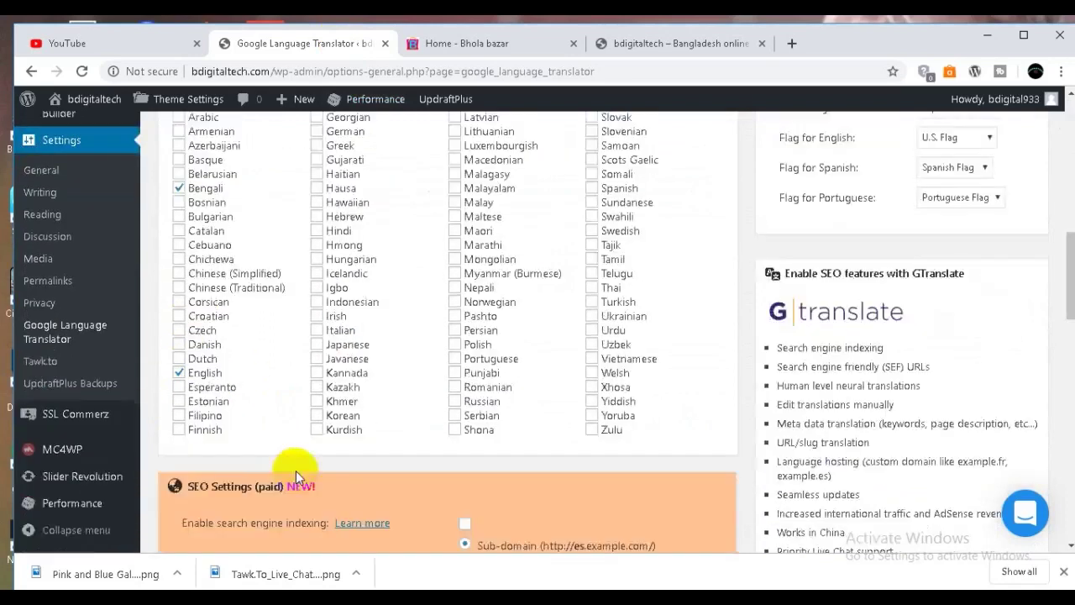
scroll(295, 471, up, 10)
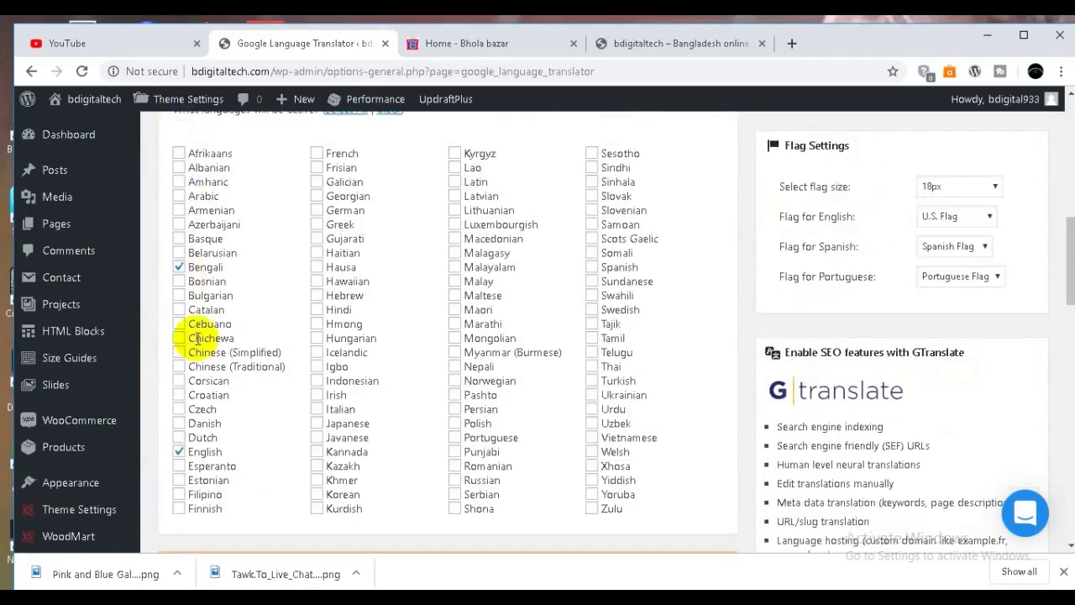
Review the plugin's language switcher, floating widget and shortcode usage settings, and save the changes.
scroll(261, 427, down, 4)
scroll(261, 428, down, 3)
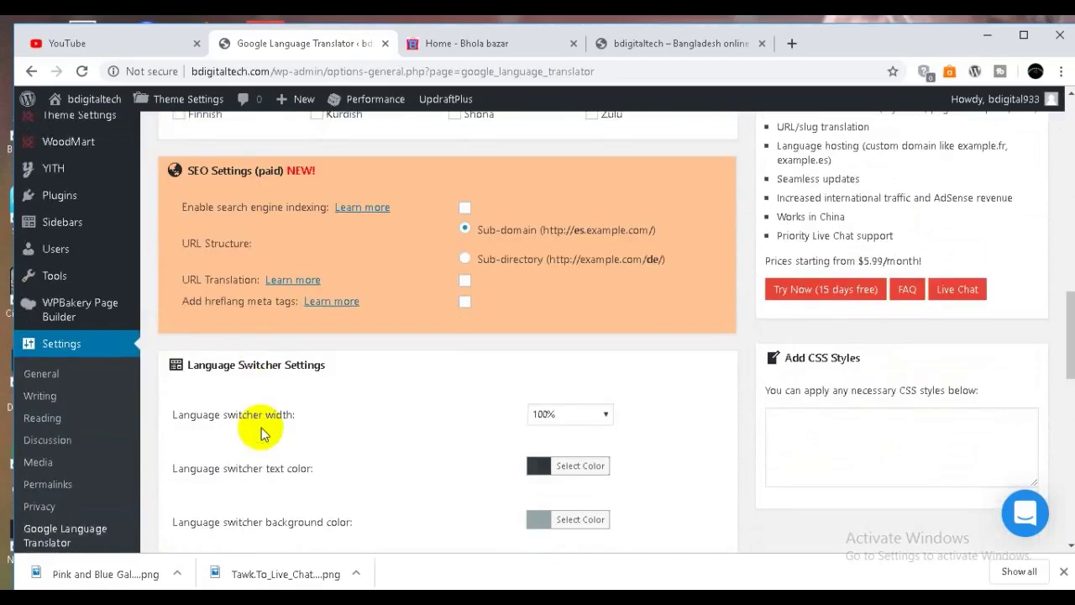
scroll(262, 431, down, 1)
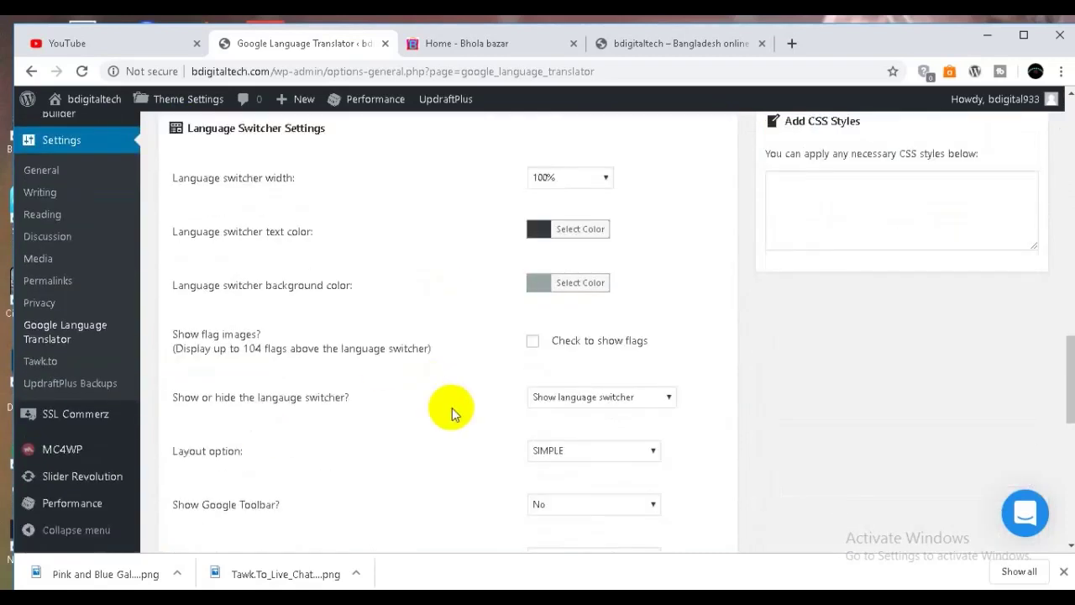
scroll(451, 407, down, 1)
scroll(364, 352, down, 2)
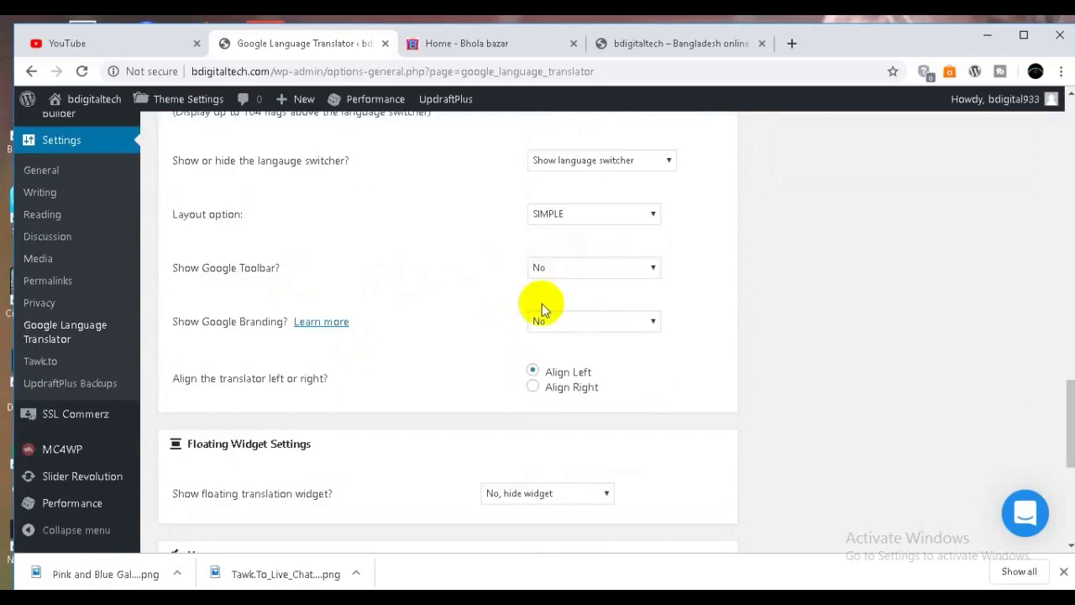
scroll(490, 384, down, 3)
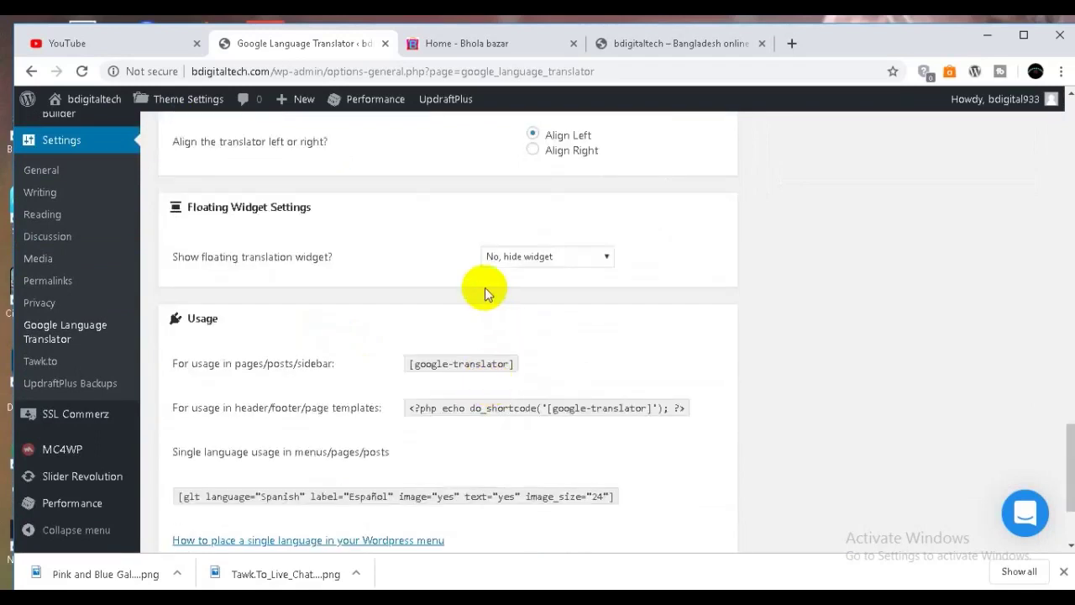
scroll(570, 310, down, 2)
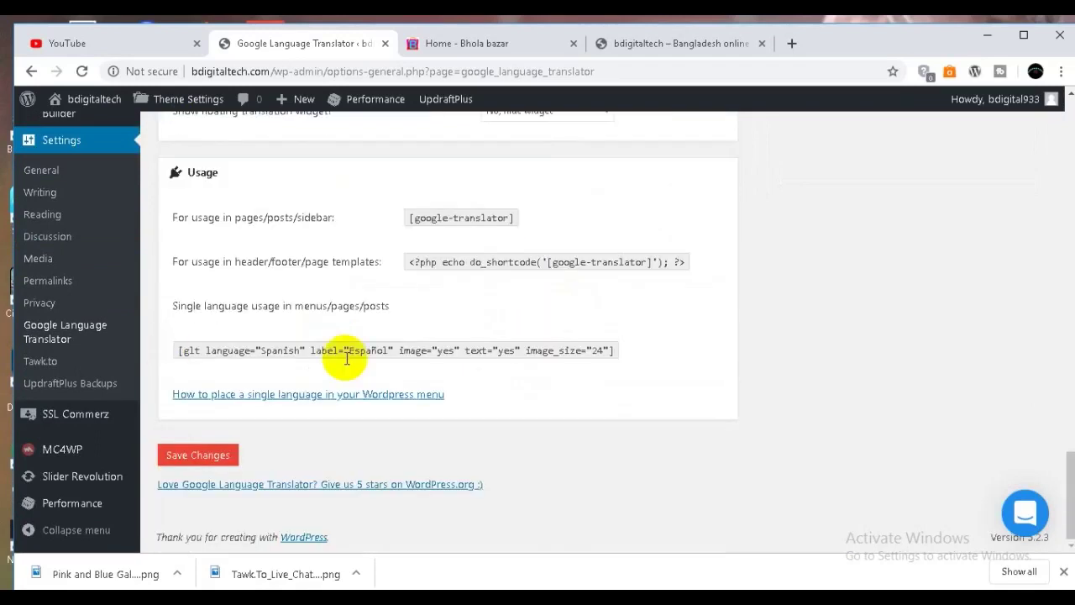
click(200, 459)
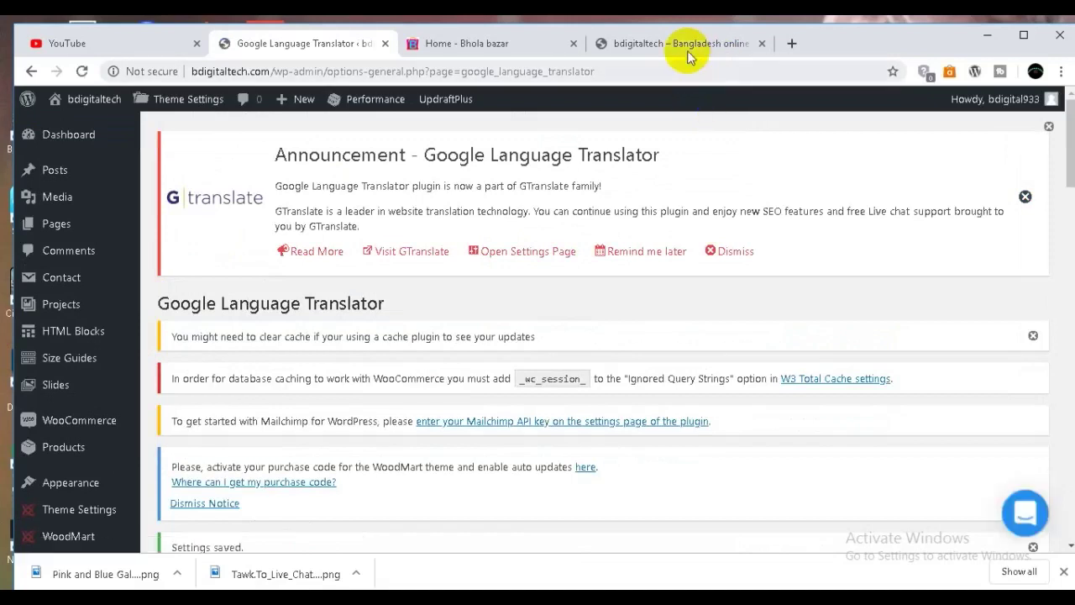
Reload the bdigitaltech home page and test the বাংলা and English links in its top bar, checking the page content.
click(684, 44)
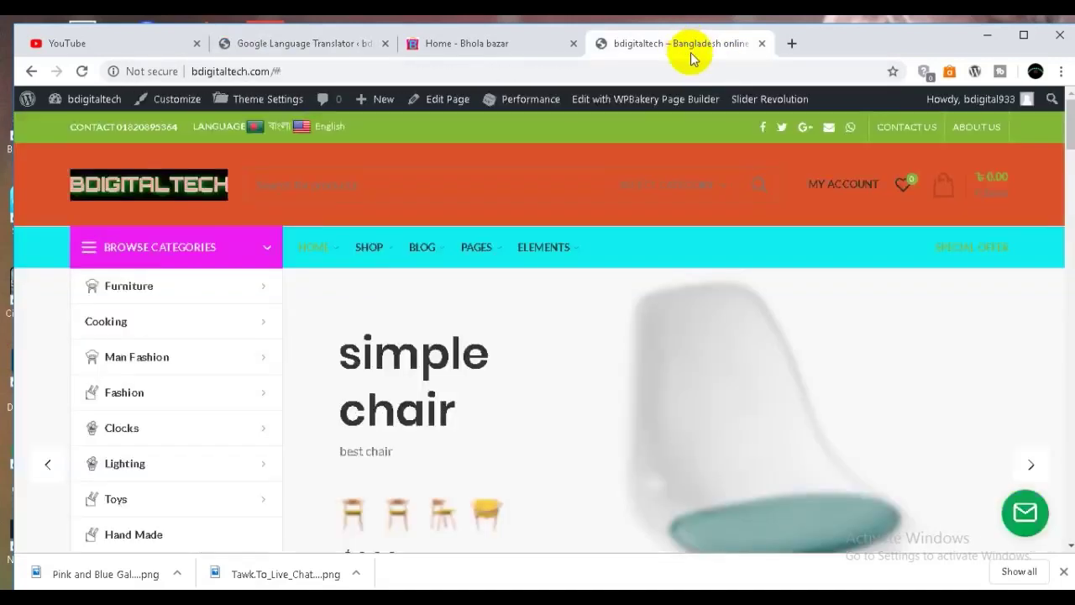
click(81, 71)
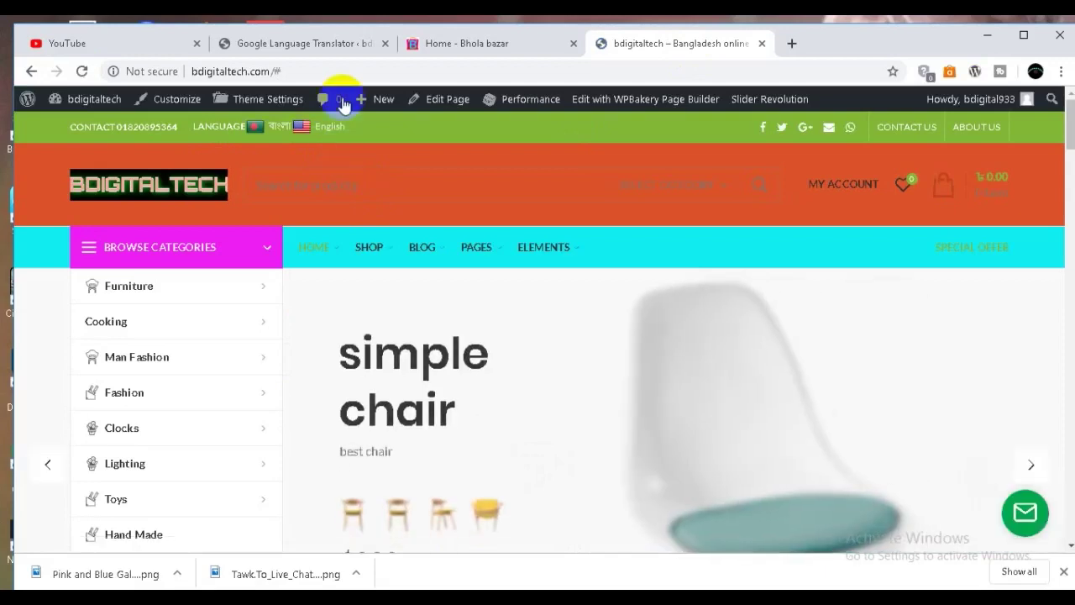
click(280, 128)
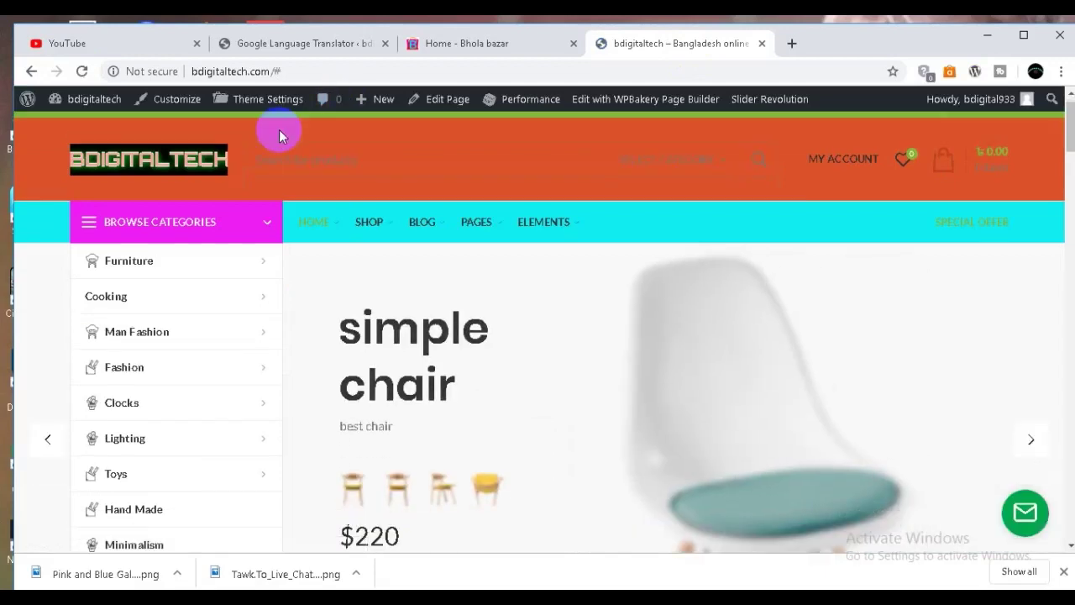
scroll(256, 397, down, 2)
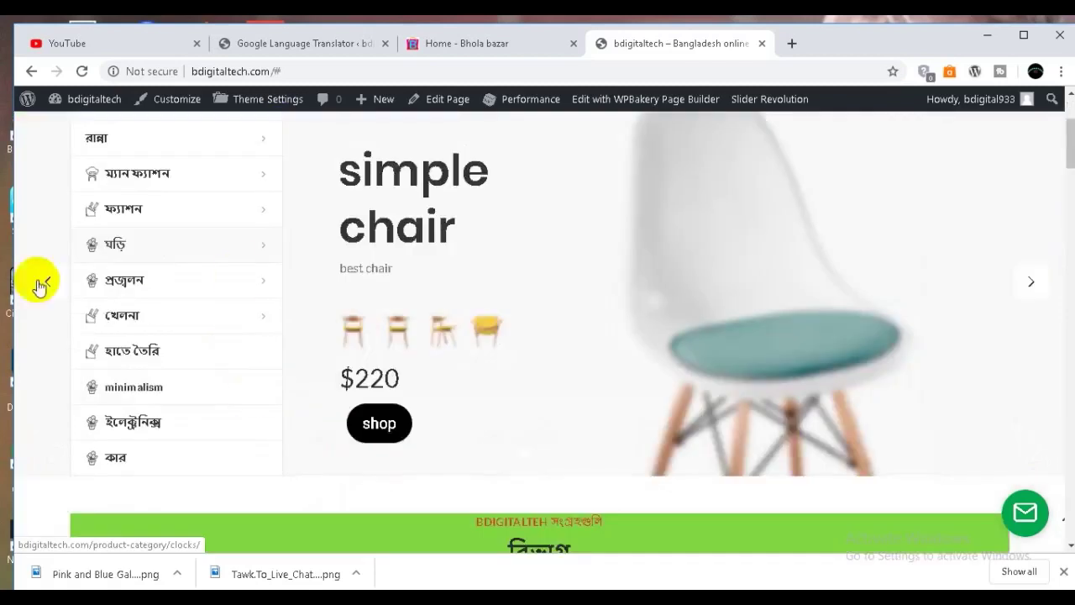
scroll(291, 288, down, 2)
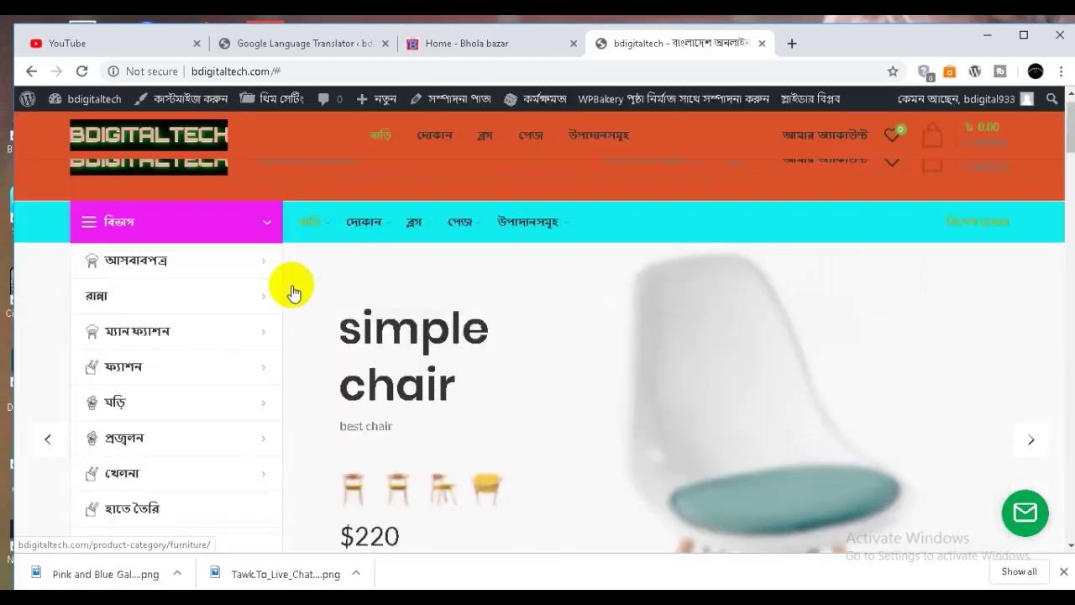
scroll(293, 292, down, 10)
scroll(291, 288, up, 12)
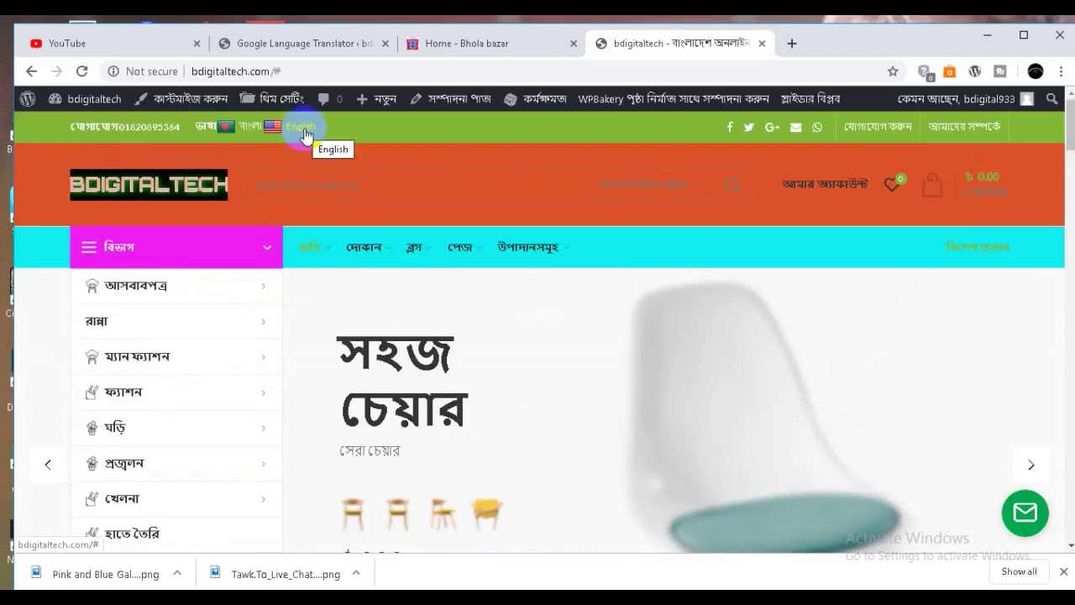
click(305, 134)
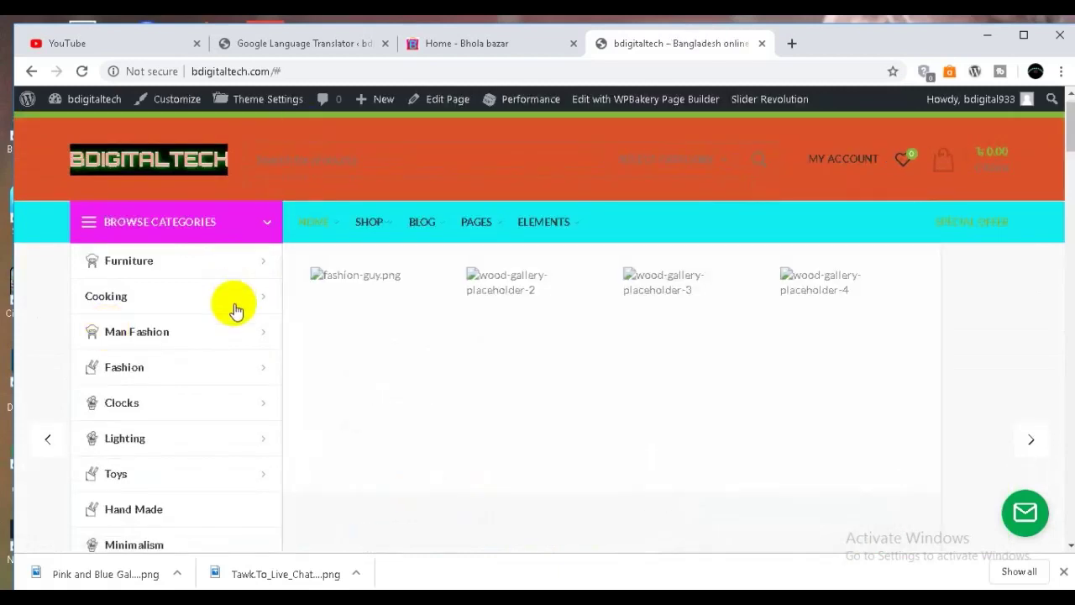
mouse_move(235, 309)
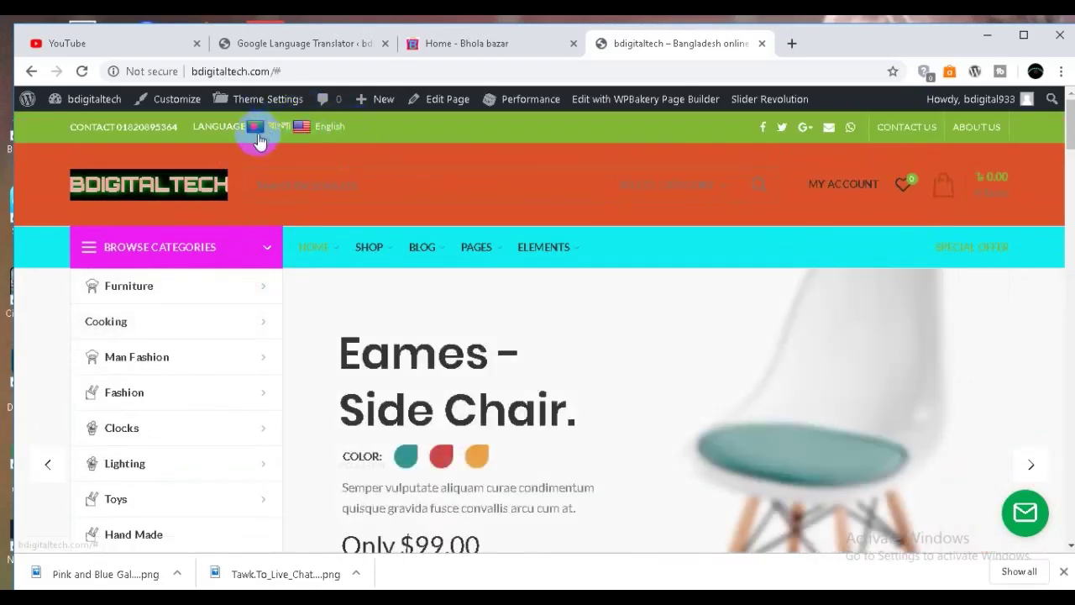
Examine the available layout options for the language switcher in the Google Language Translator settings.
click(348, 41)
scroll(416, 336, down, 15)
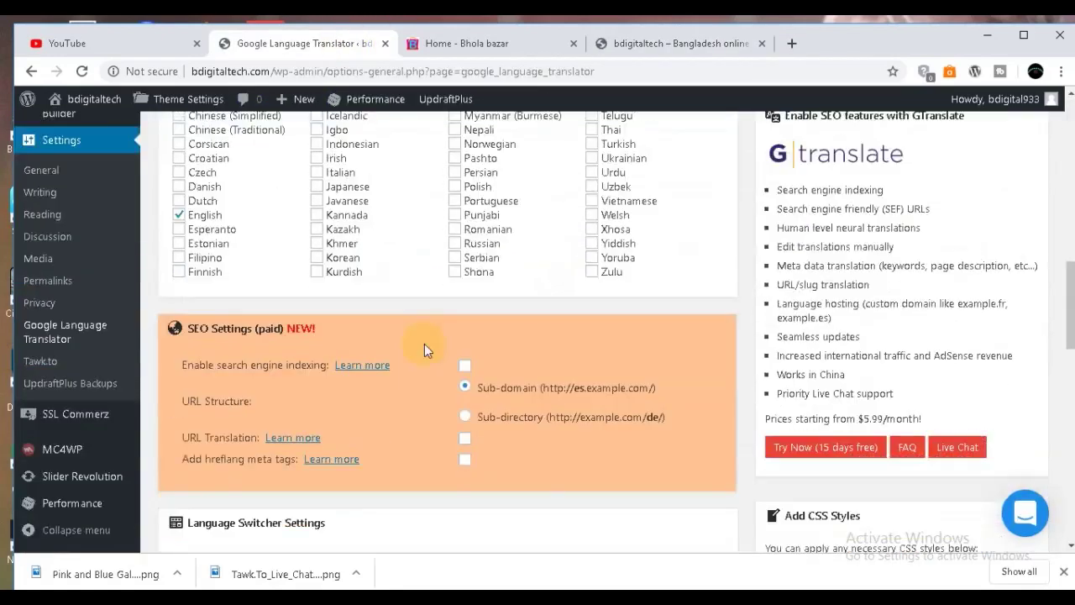
scroll(425, 344, down, 2)
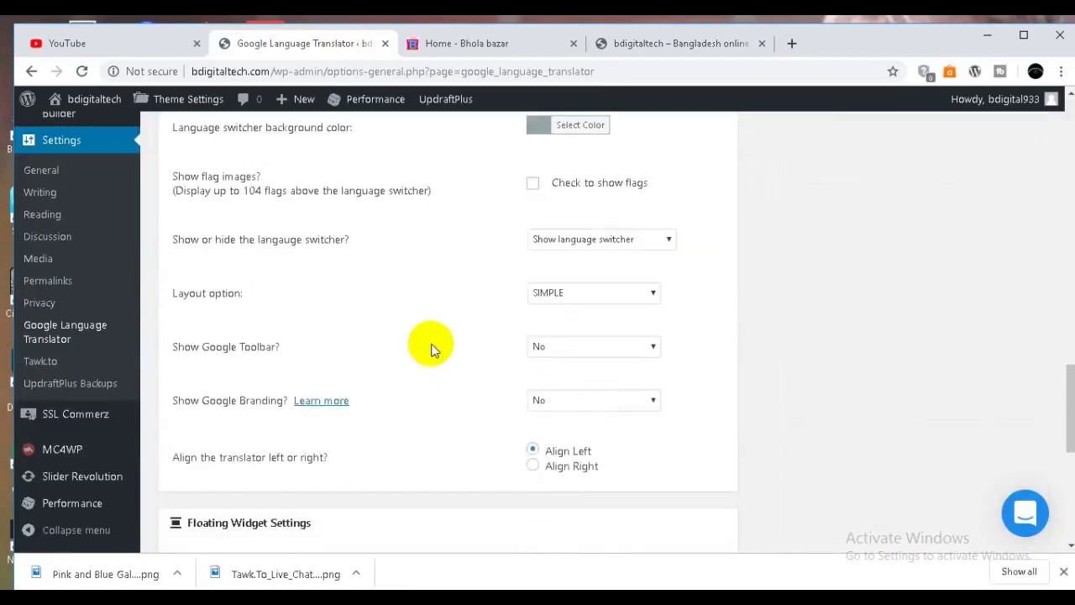
click(653, 300)
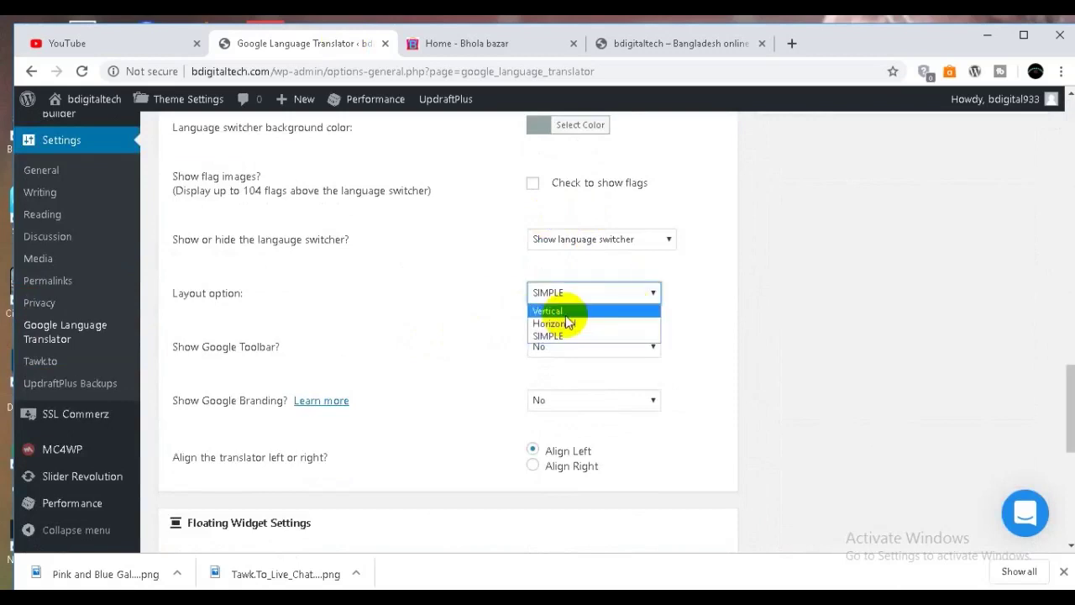
click(654, 294)
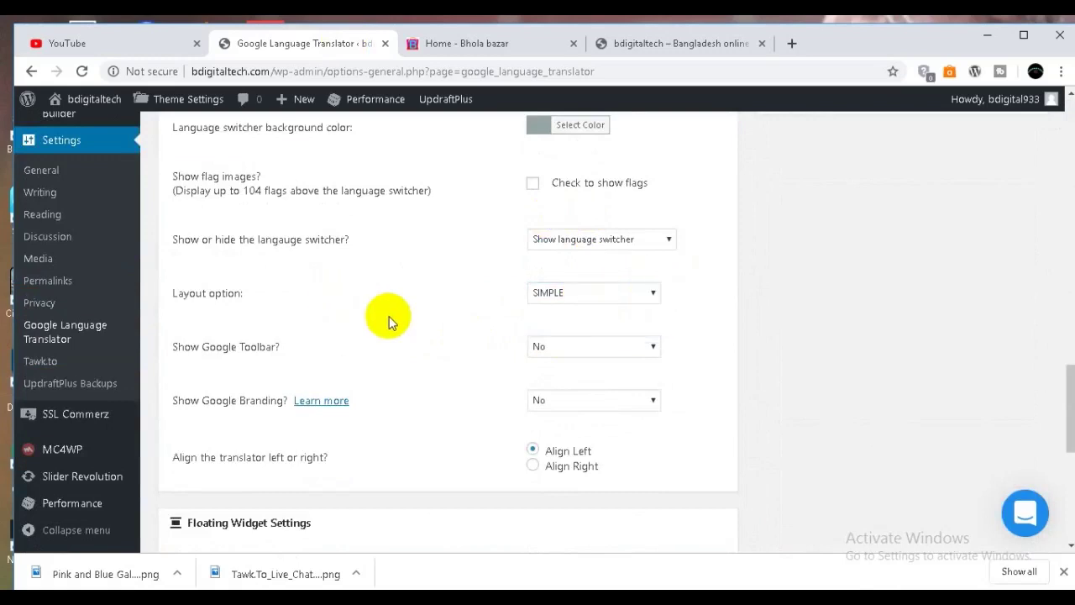
Reload the Google Language Translator settings page and check which languages are active.
key(F5)
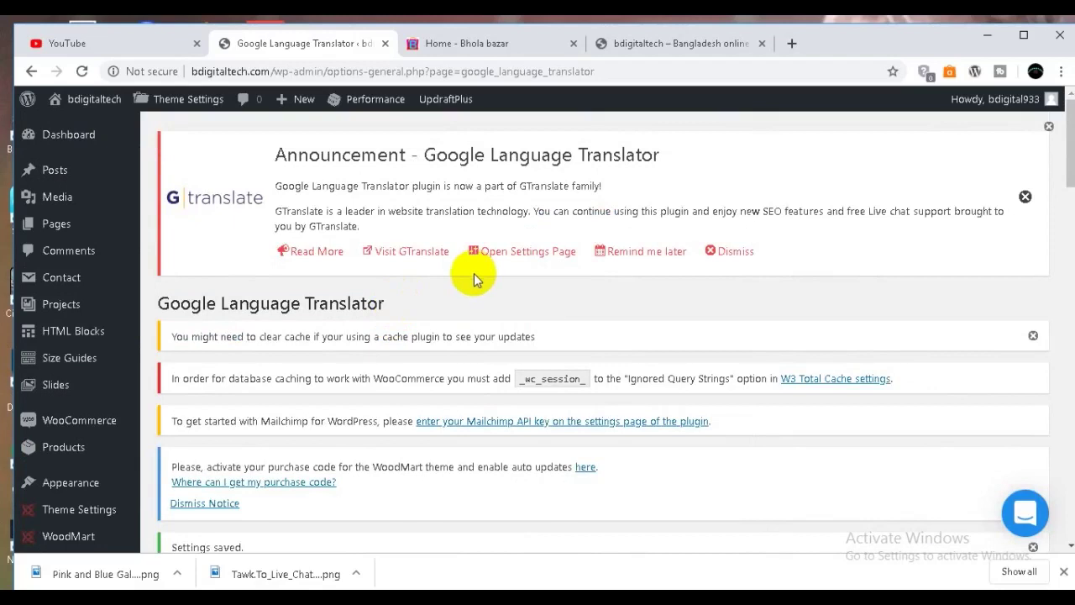
scroll(566, 310, down, 2)
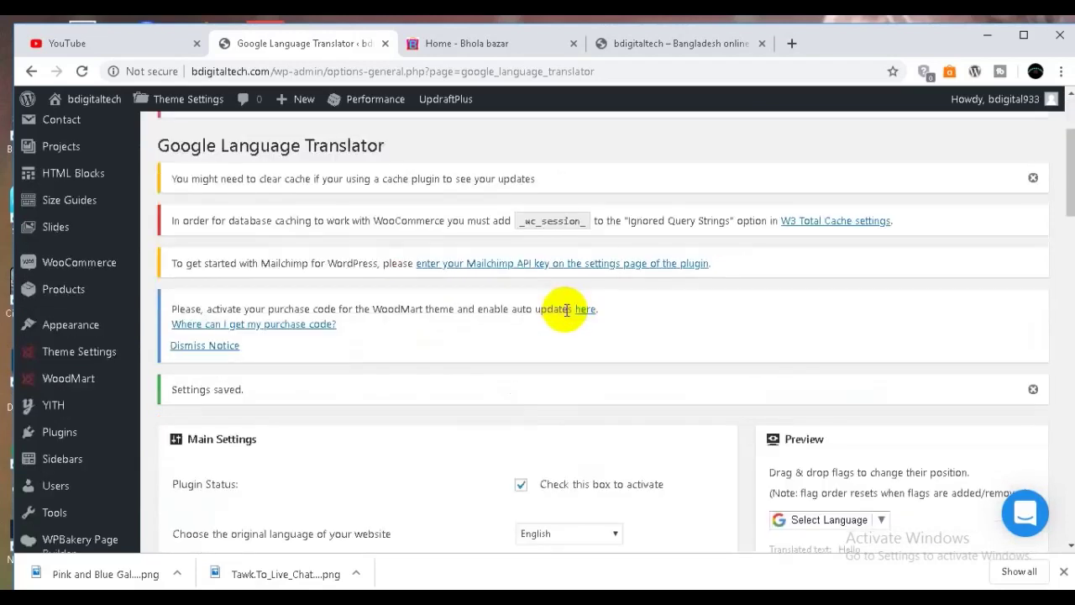
scroll(566, 310, down, 8)
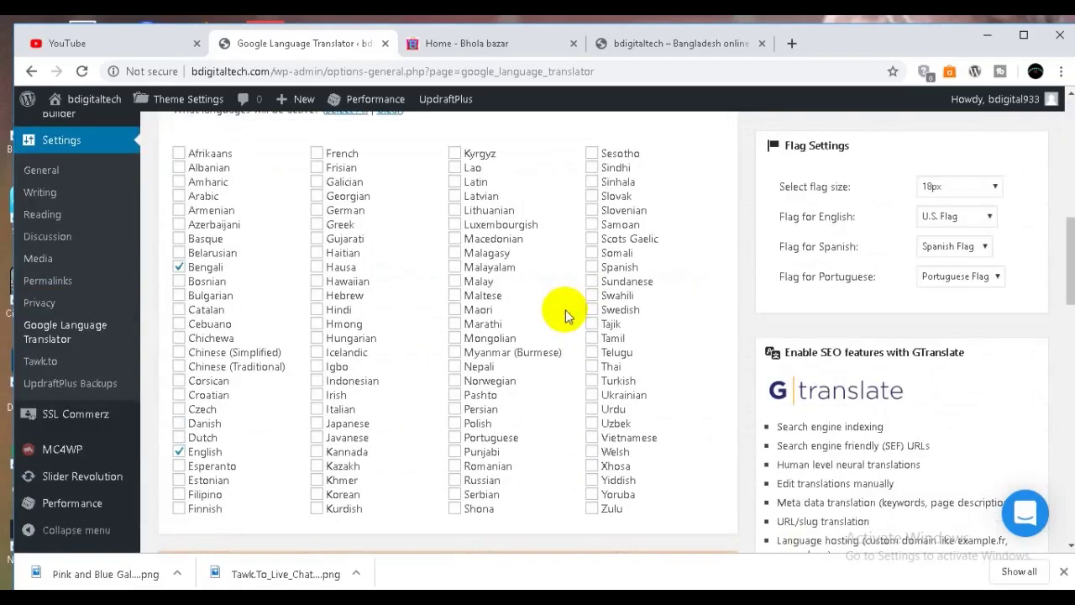
scroll(566, 310, up, 10)
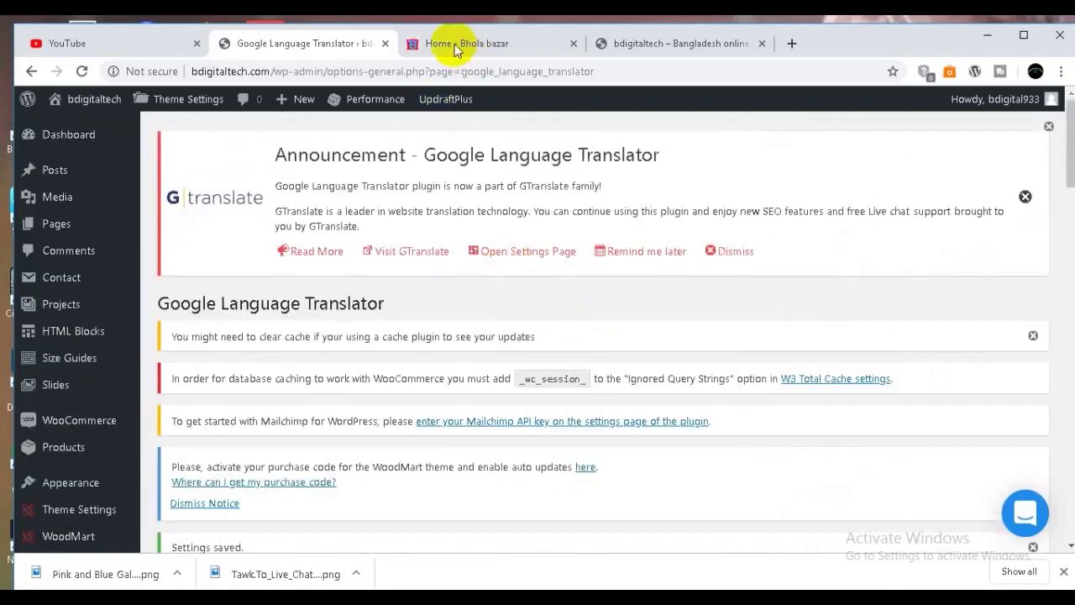
Check the language links in the bdigitaltech home page's top bar, and open Header Base in the WoodMart header builder.
click(622, 47)
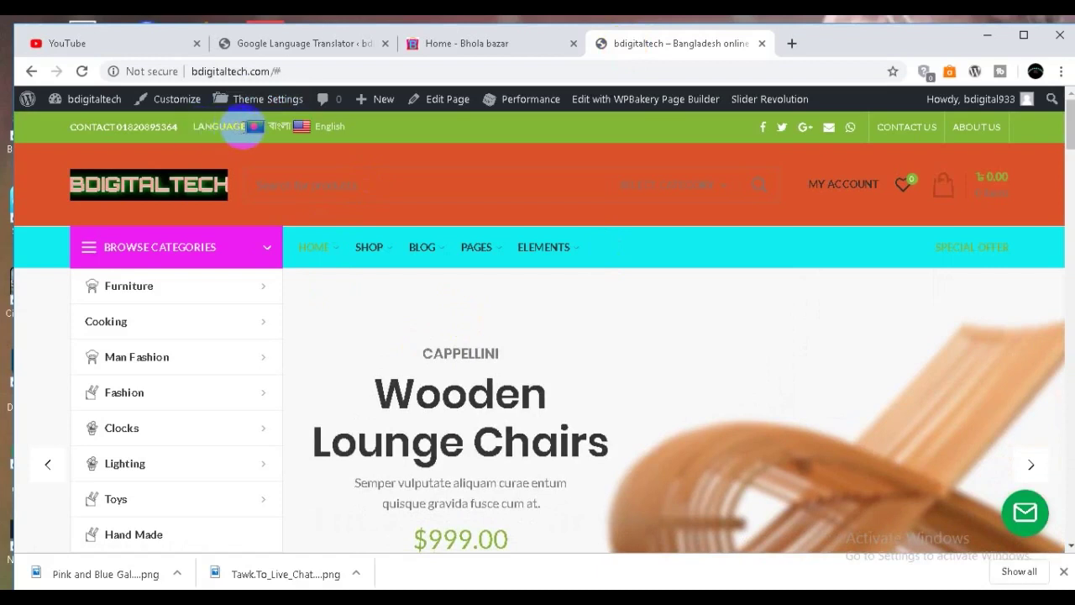
click(269, 44)
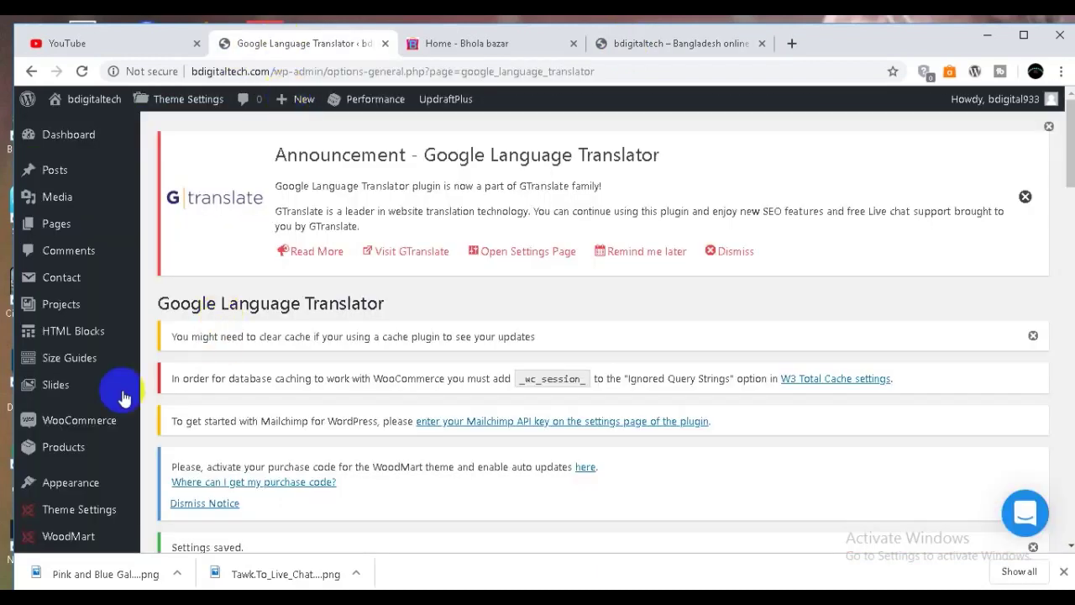
scroll(72, 504, down, 1)
mouse_move(69, 453)
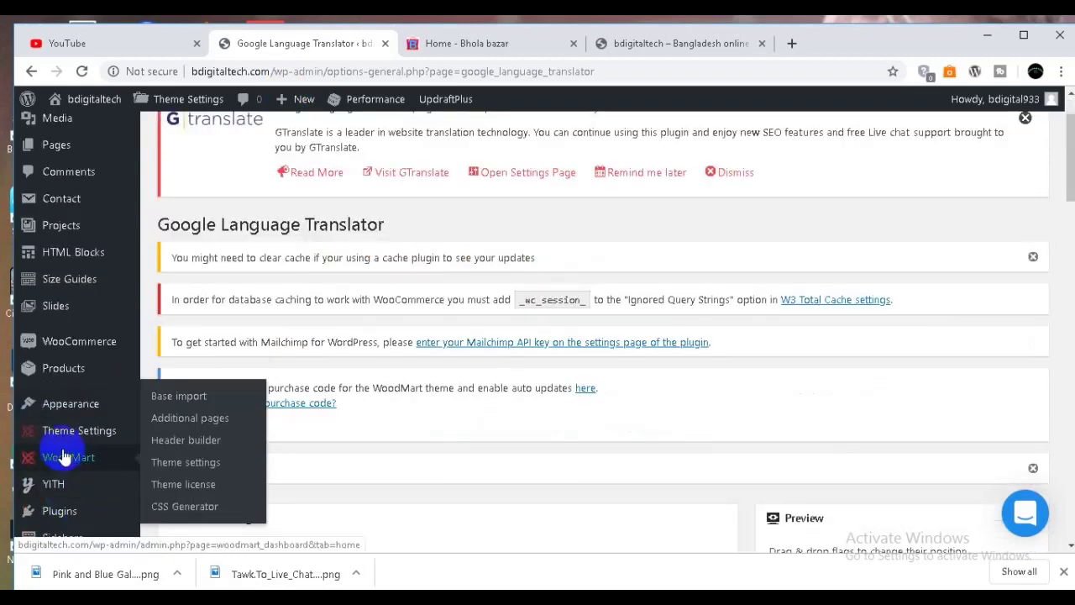
click(187, 440)
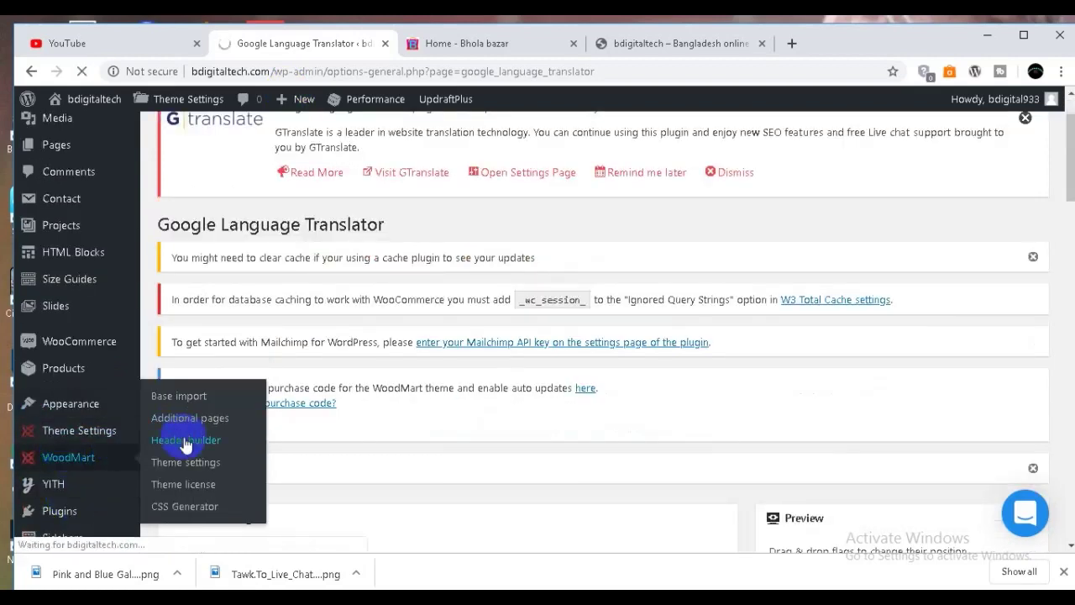
scroll(369, 427, down, 4)
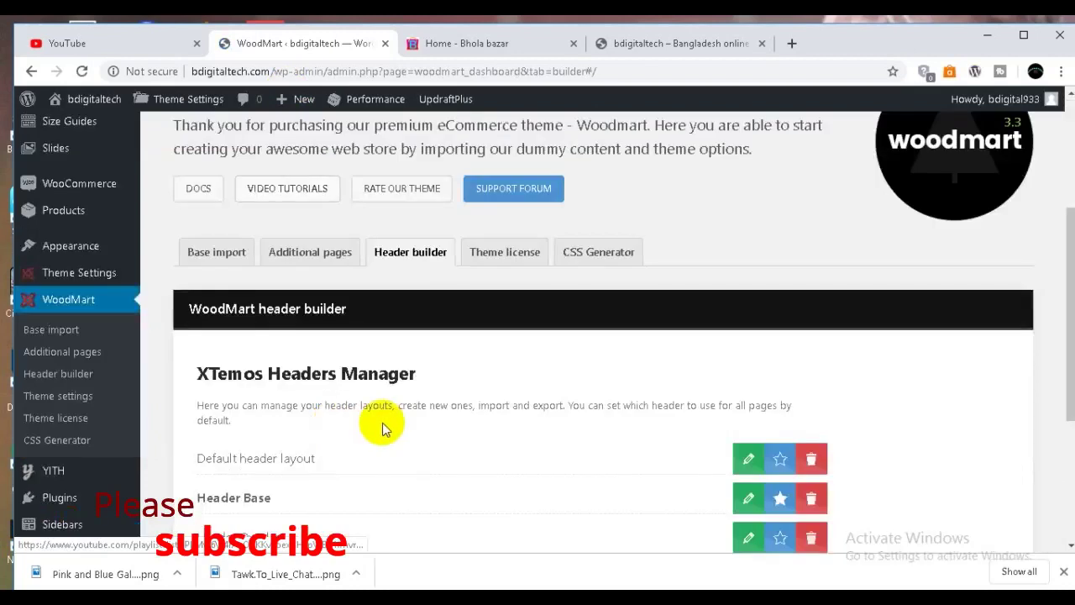
scroll(382, 427, down, 2)
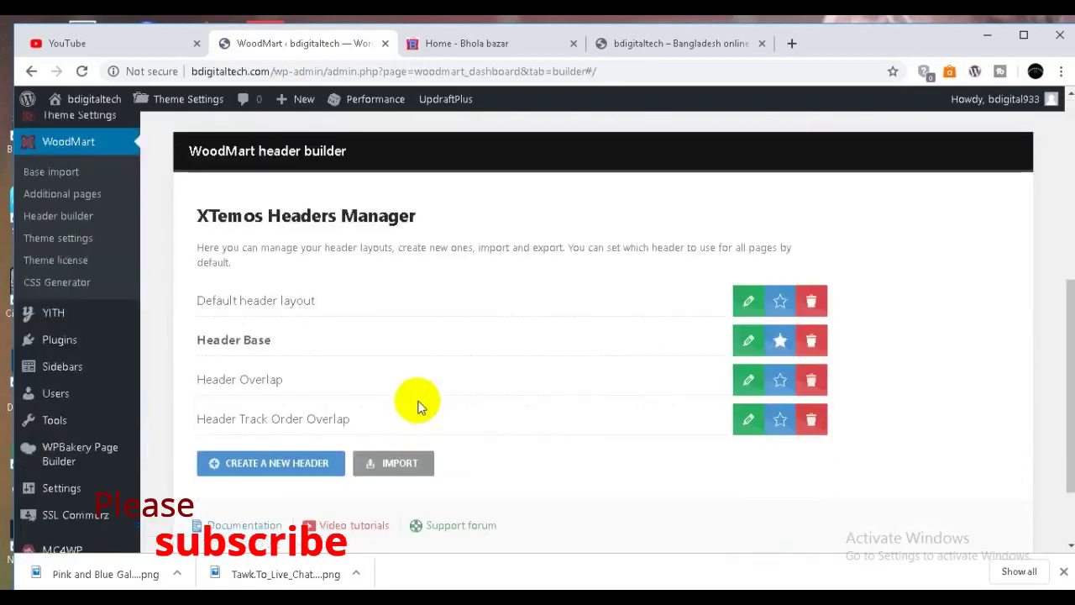
click(744, 341)
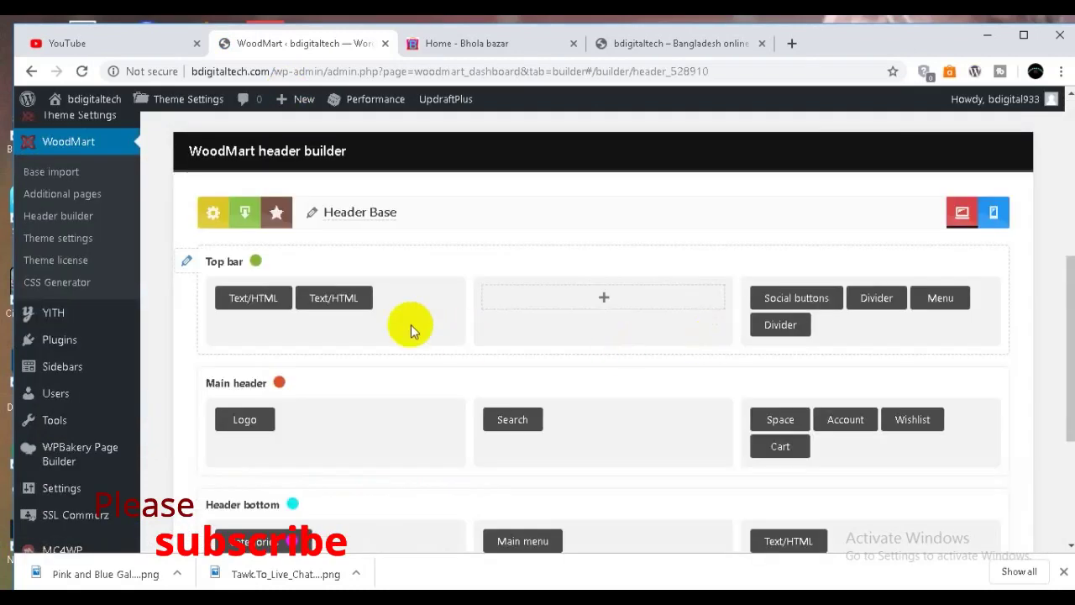
Review the language shortcodes in the desktop top bar's second Text/HTML element in both visual and text form.
click(331, 280)
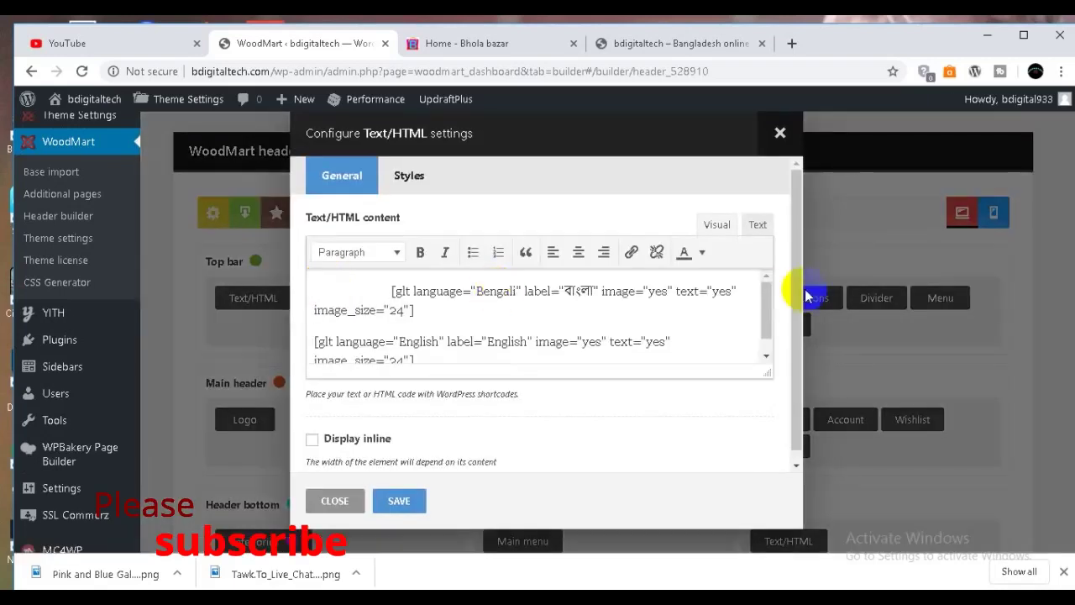
click(758, 226)
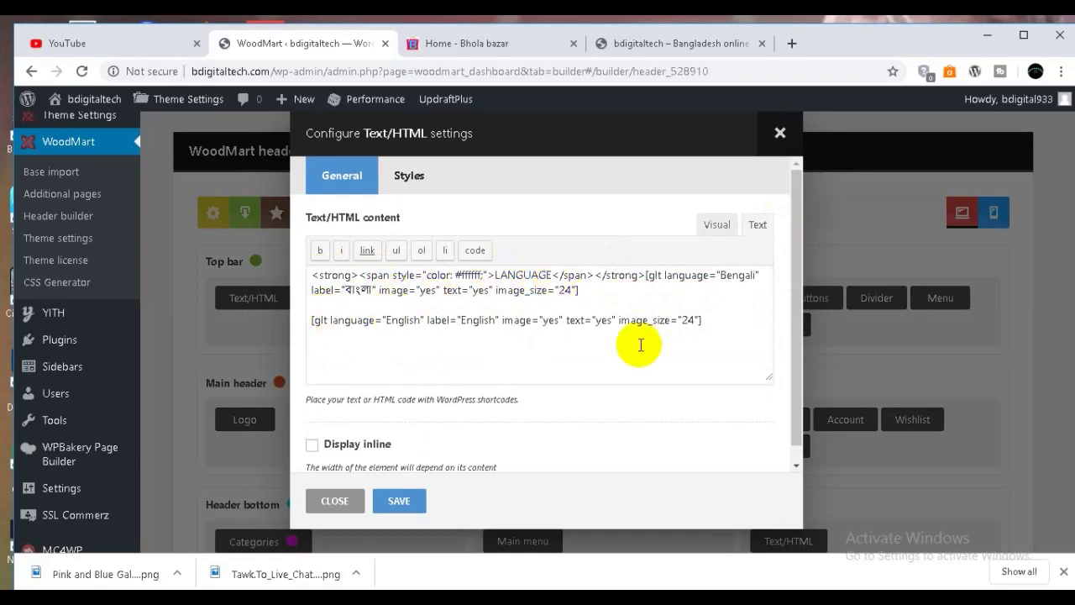
click(779, 134)
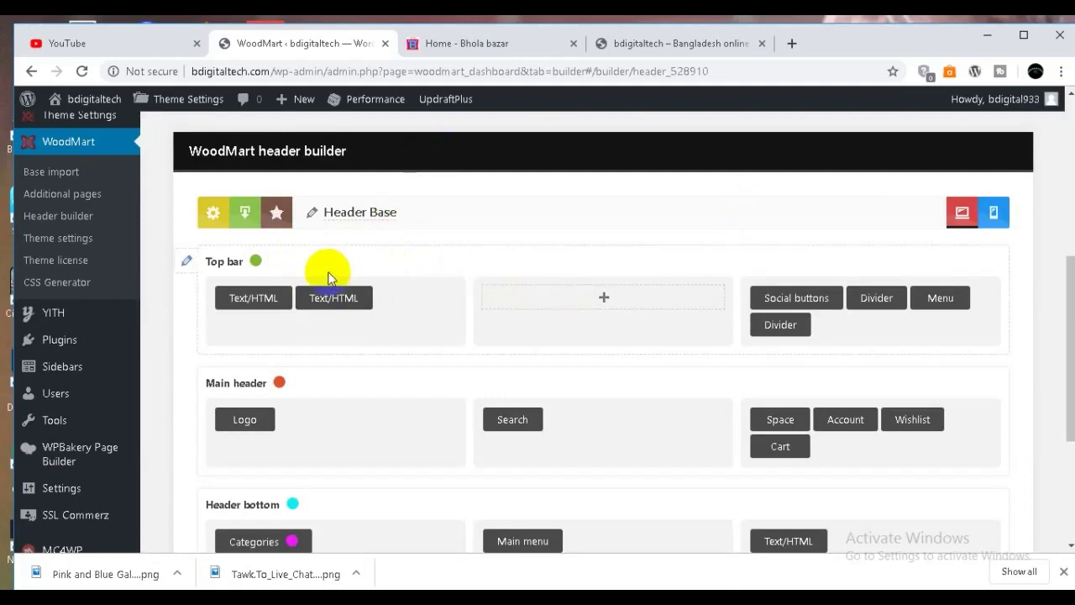
Add an empty Text/HTML element to the top bar of Header Base's mobile layout.
click(994, 215)
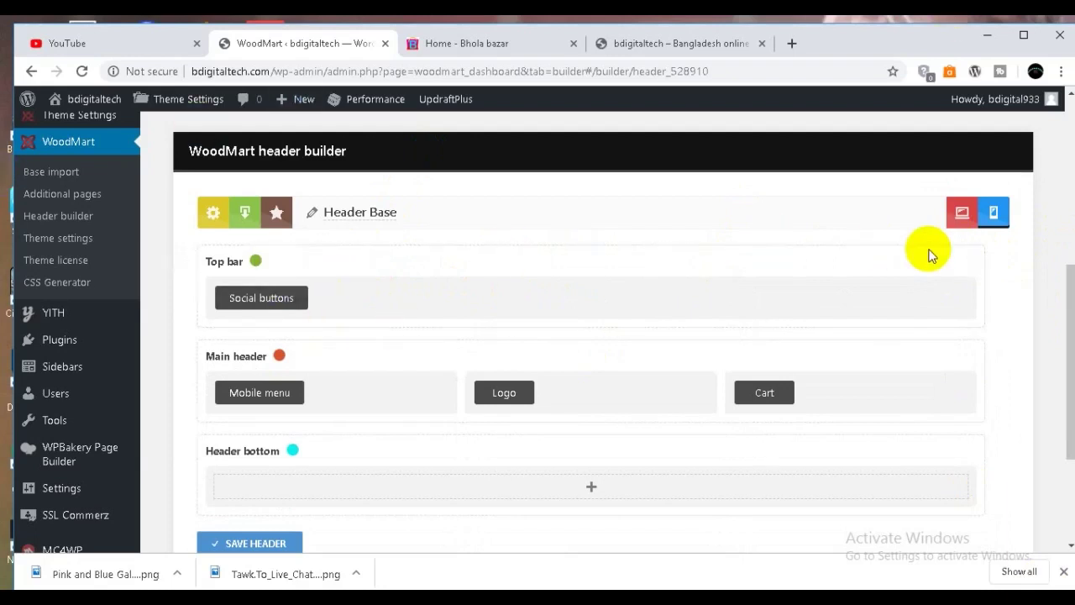
click(963, 265)
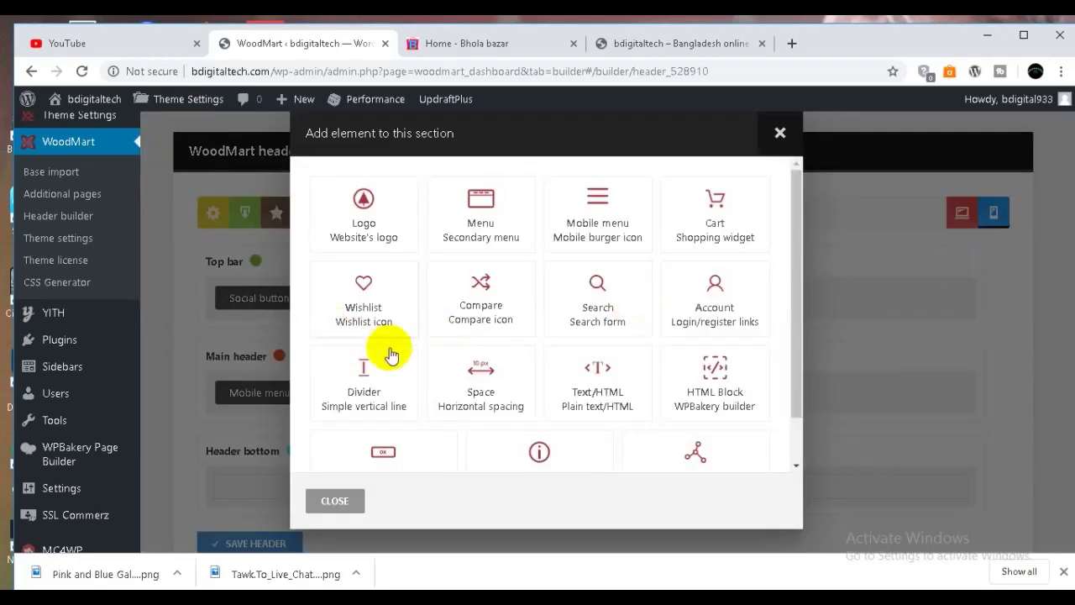
scroll(403, 349, down, 1)
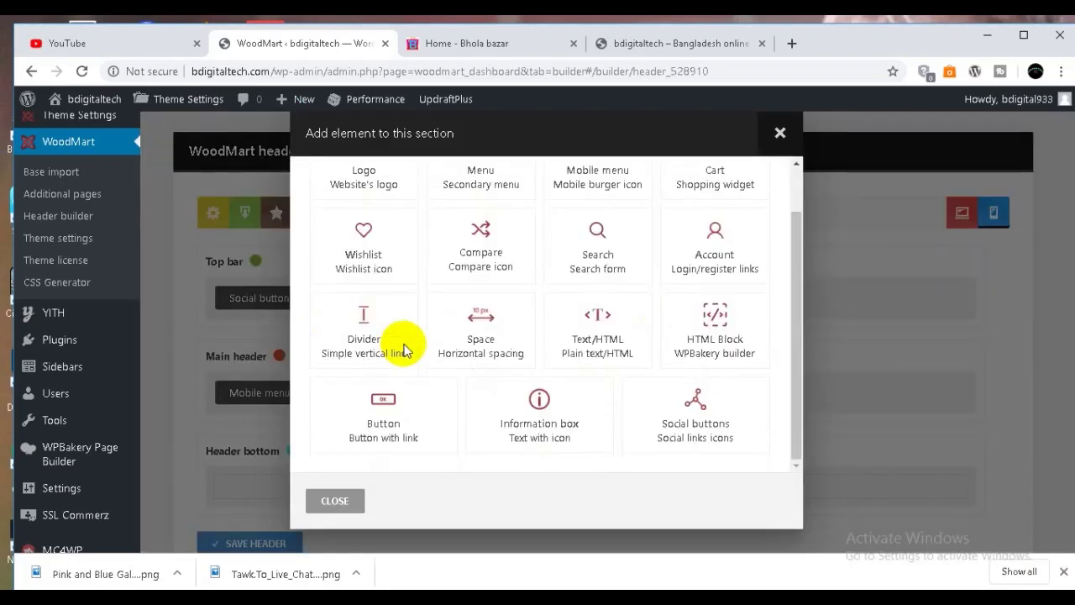
click(600, 338)
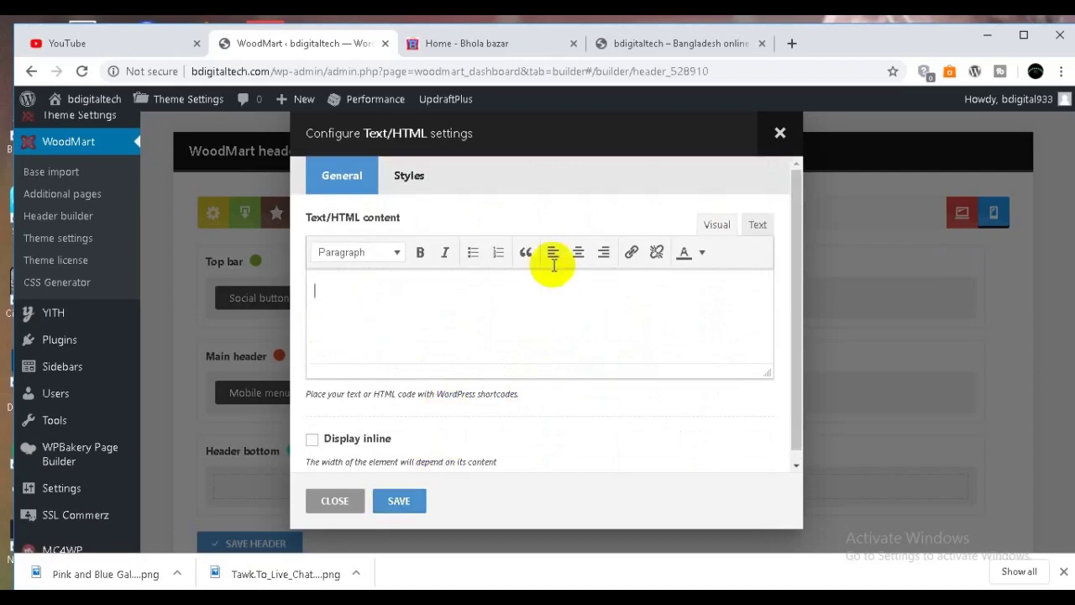
click(400, 501)
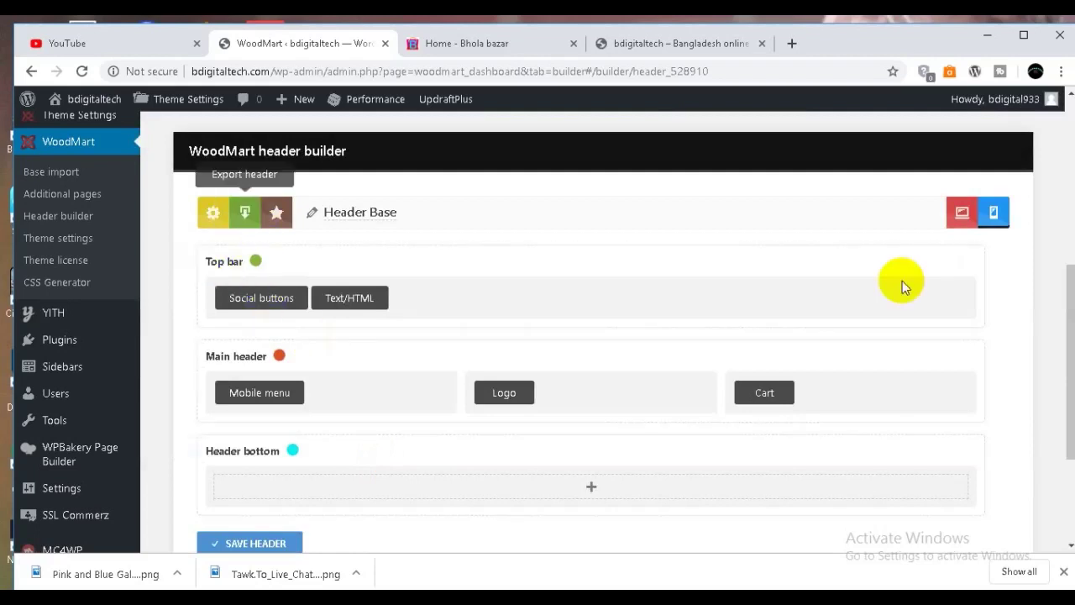
Copy the Bengali and English glt shortcodes from the second Text/HTML element in the desktop layout's top bar.
click(962, 212)
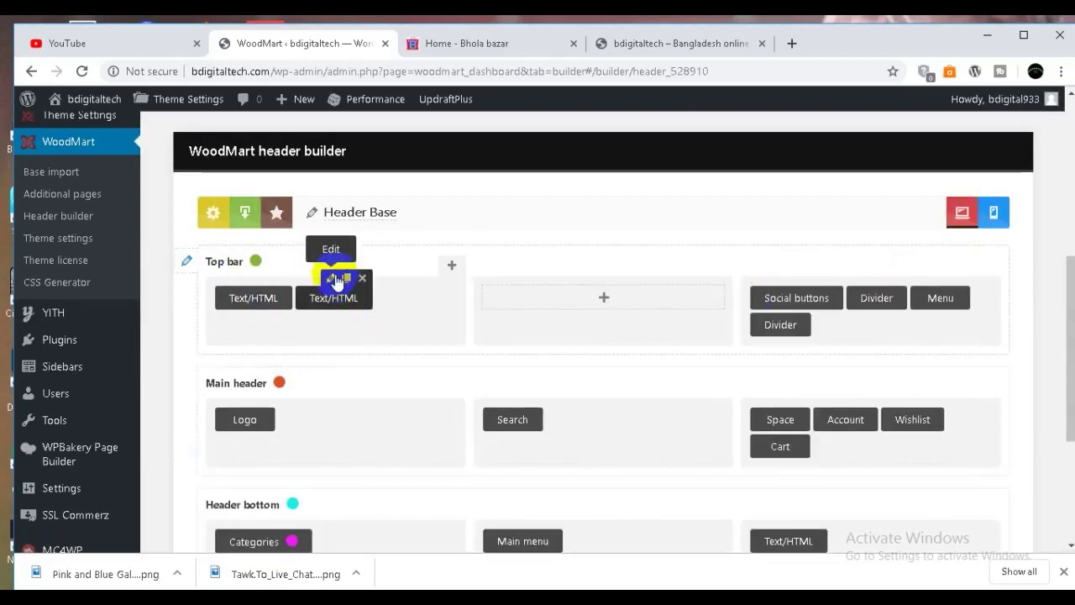
click(334, 278)
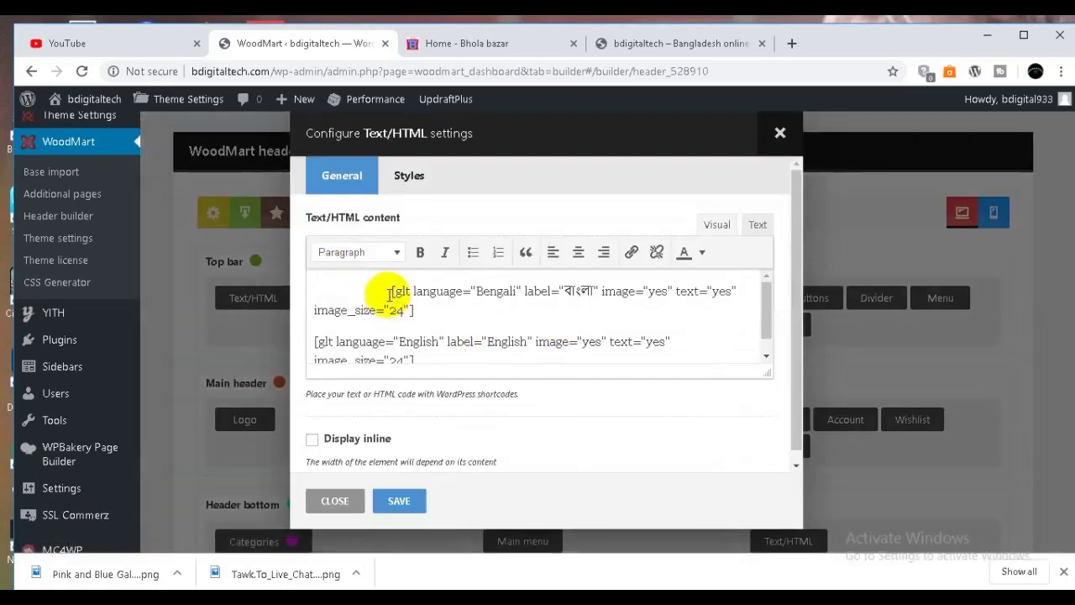
drag(388, 292, 709, 350)
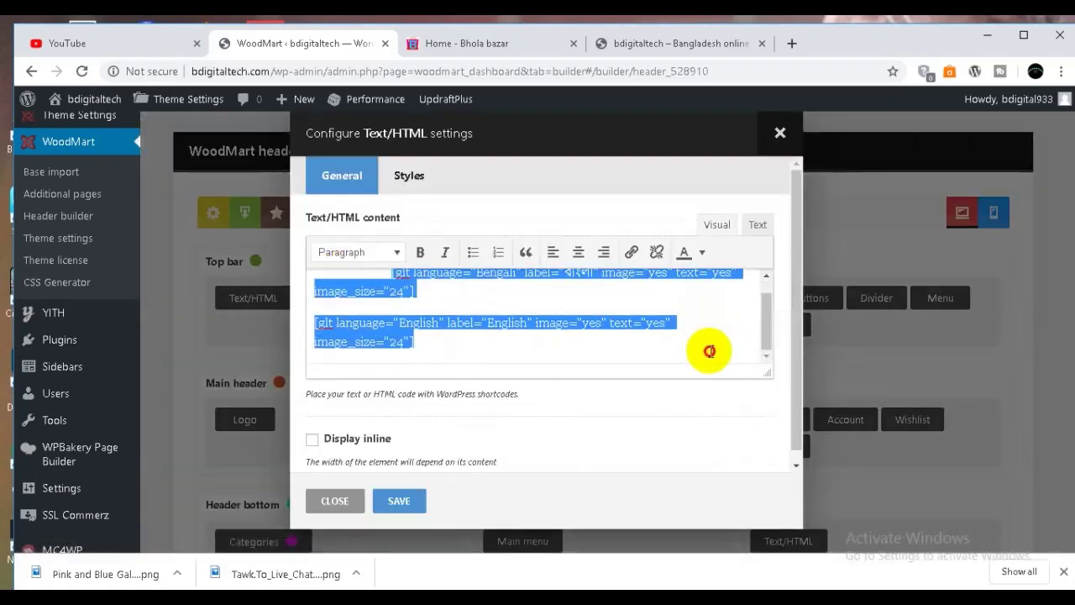
right_click(384, 336)
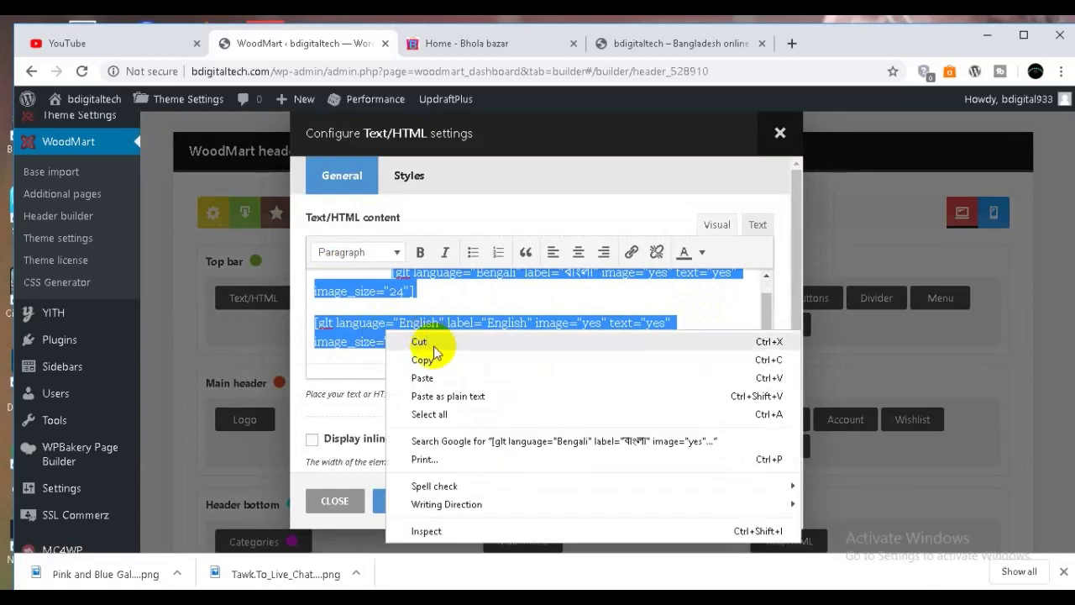
click(422, 359)
click(780, 135)
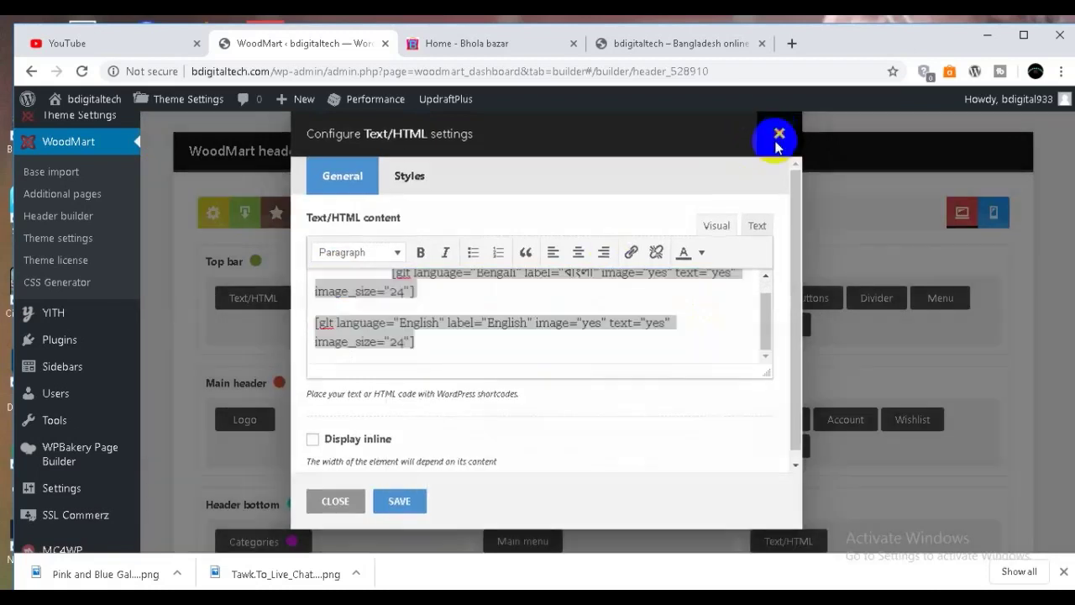
Paste the Bengali and English glt shortcodes into the mobile top bar's Text/HTML element and save the header.
click(994, 213)
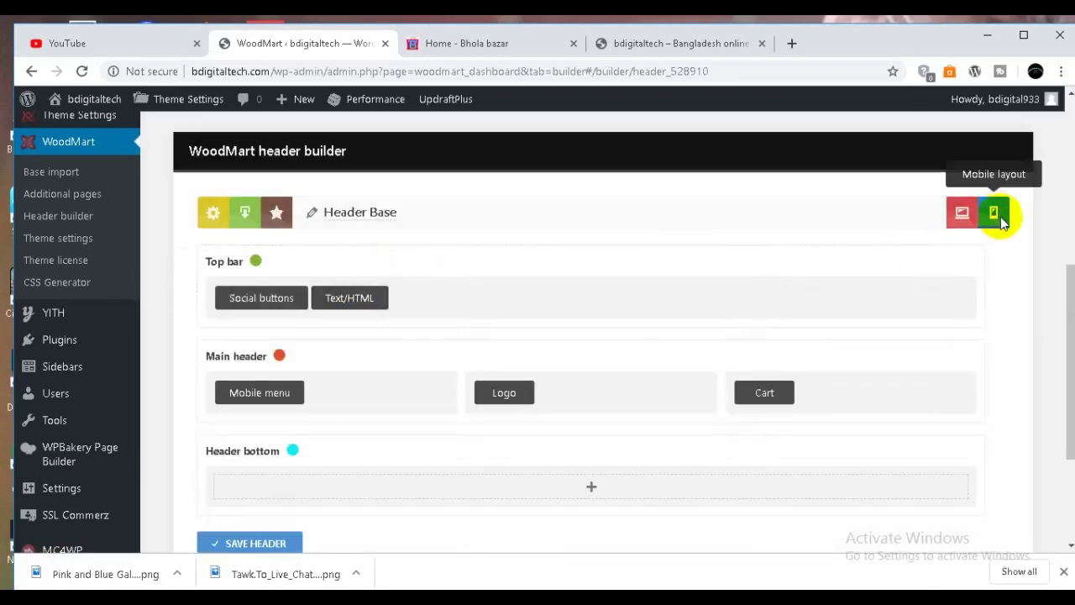
mouse_move(348, 288)
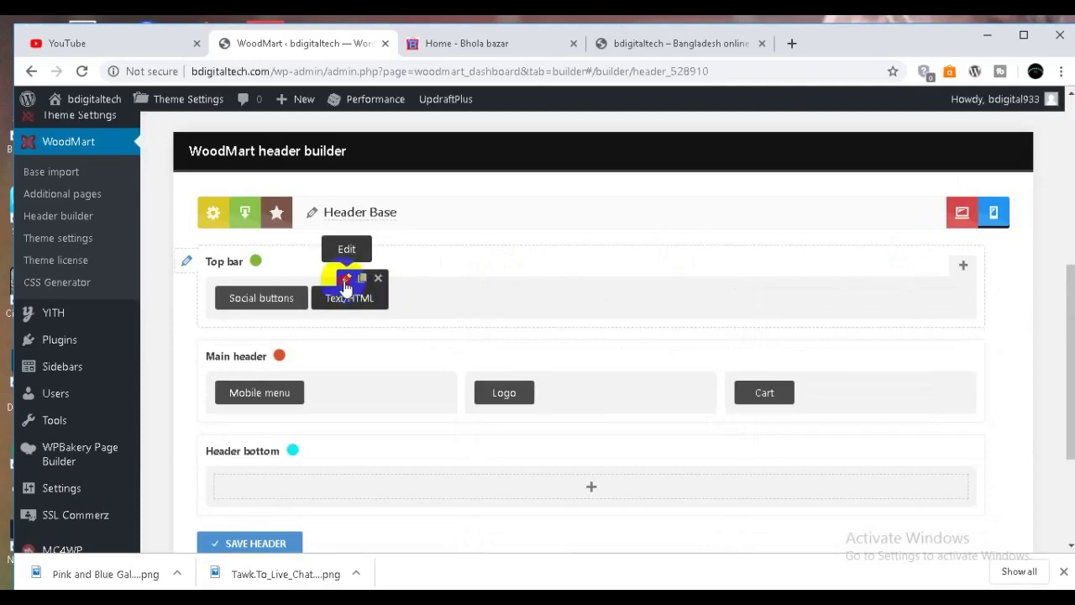
click(345, 283)
right_click(326, 283)
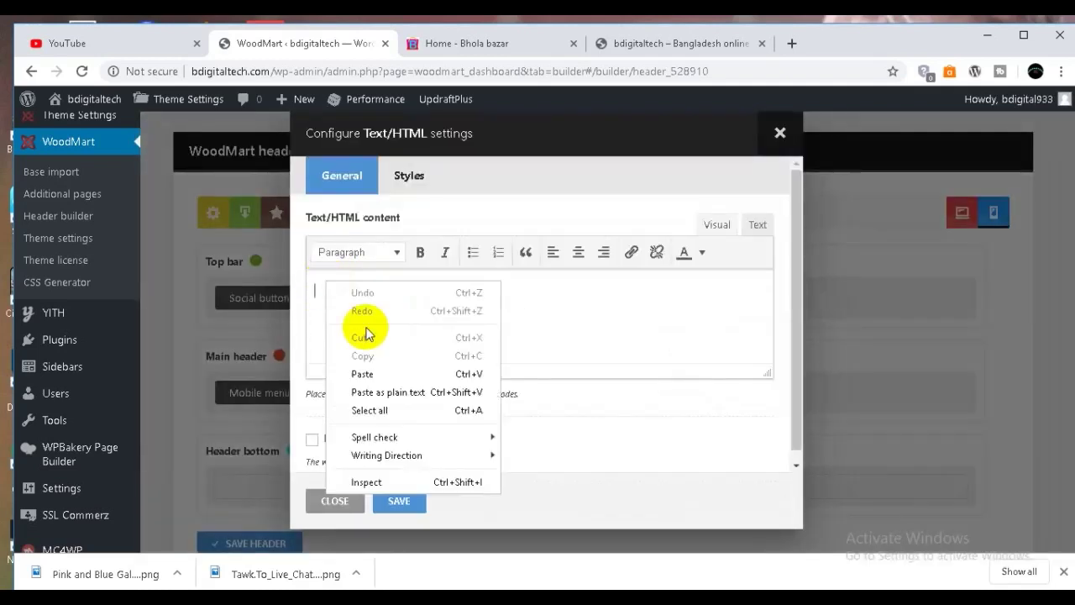
click(362, 374)
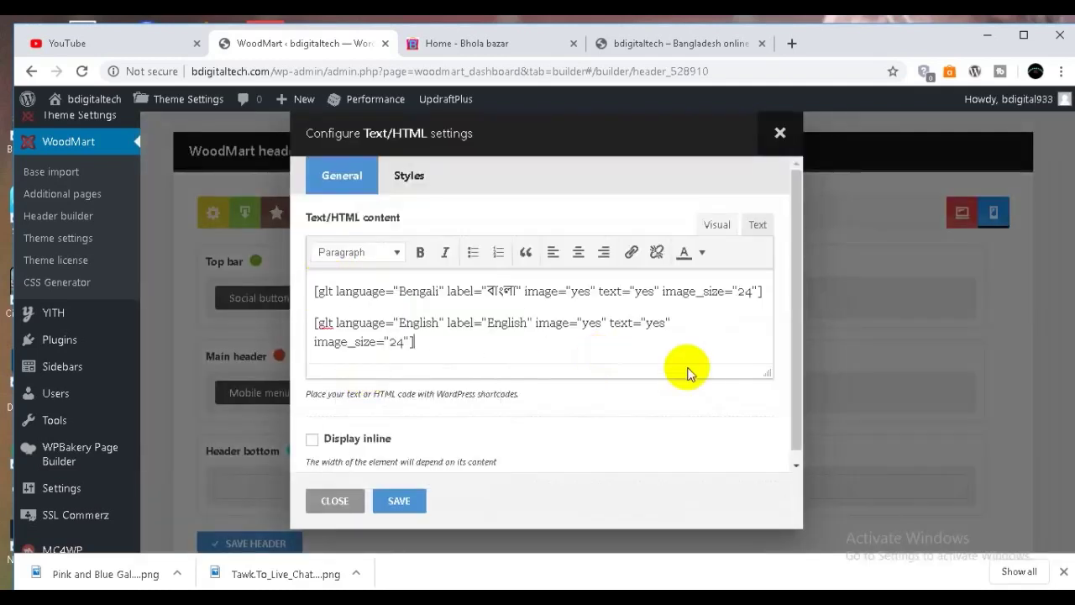
click(404, 503)
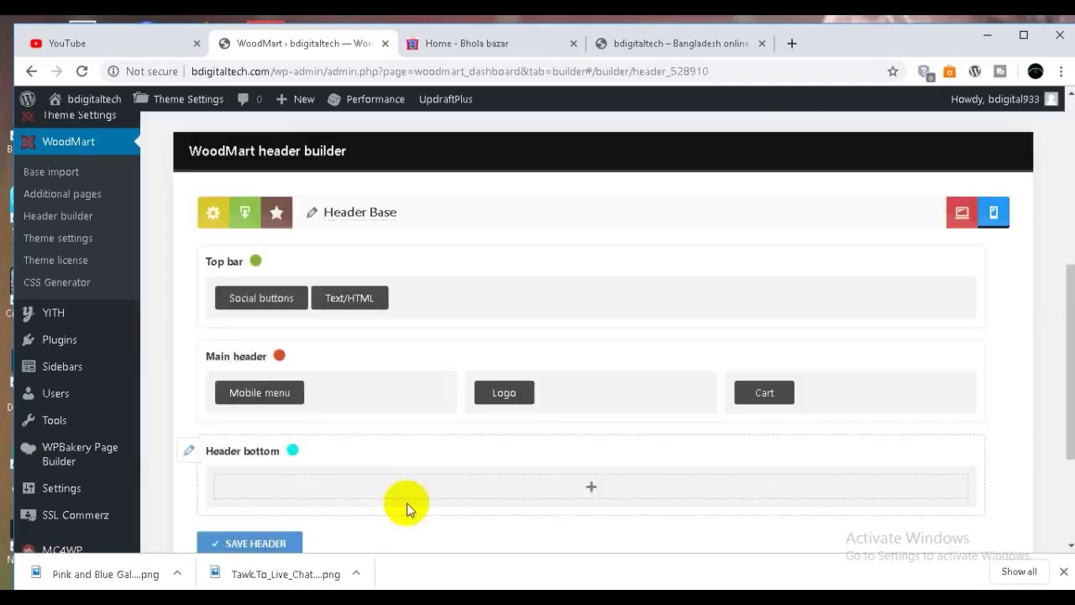
click(267, 545)
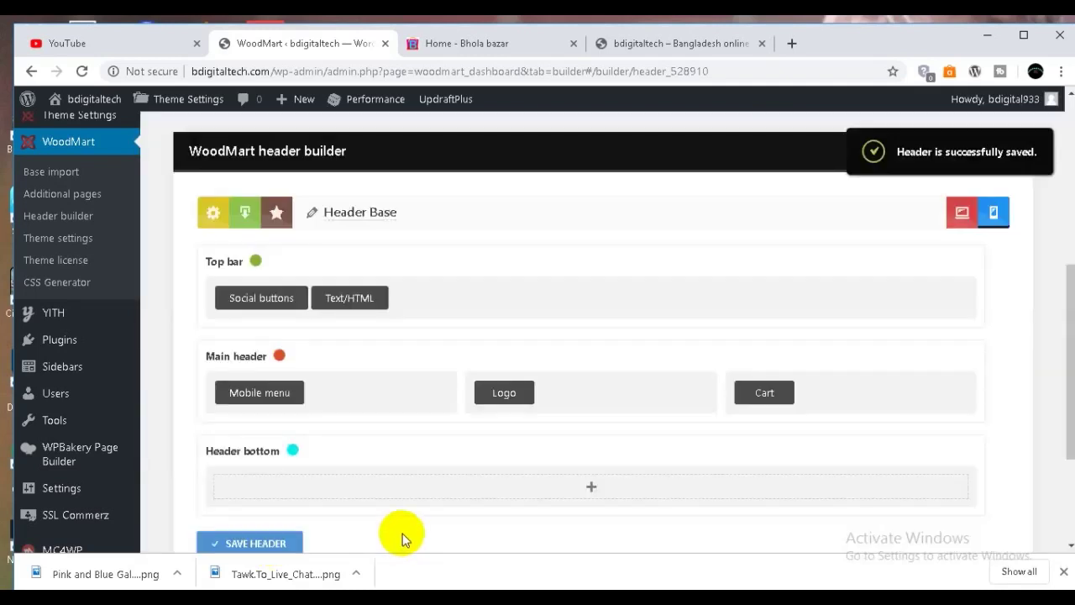
scroll(420, 504, down, 3)
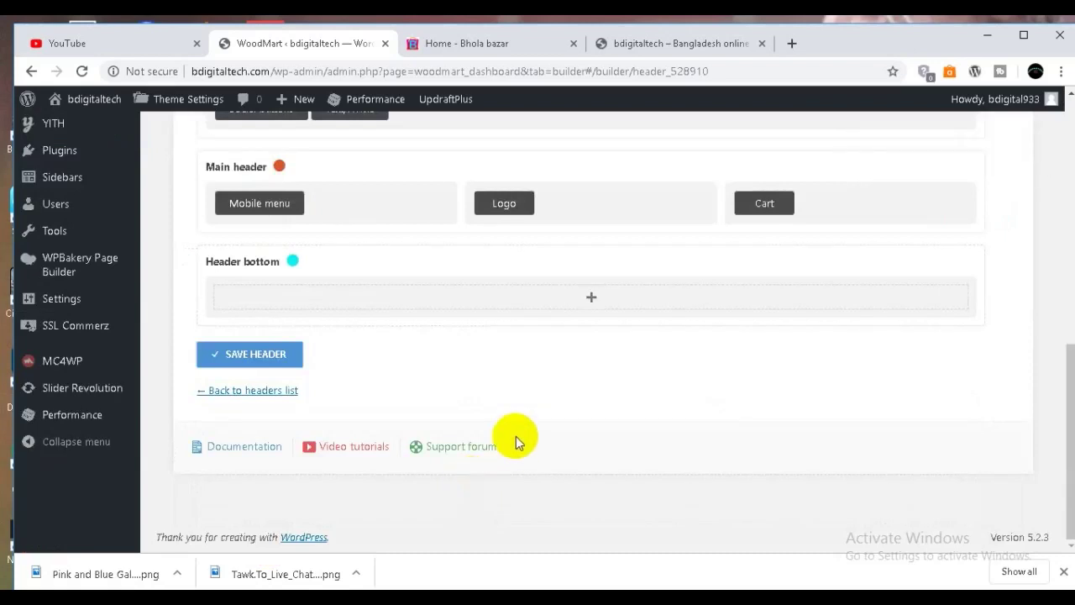
scroll(516, 437, up, 2)
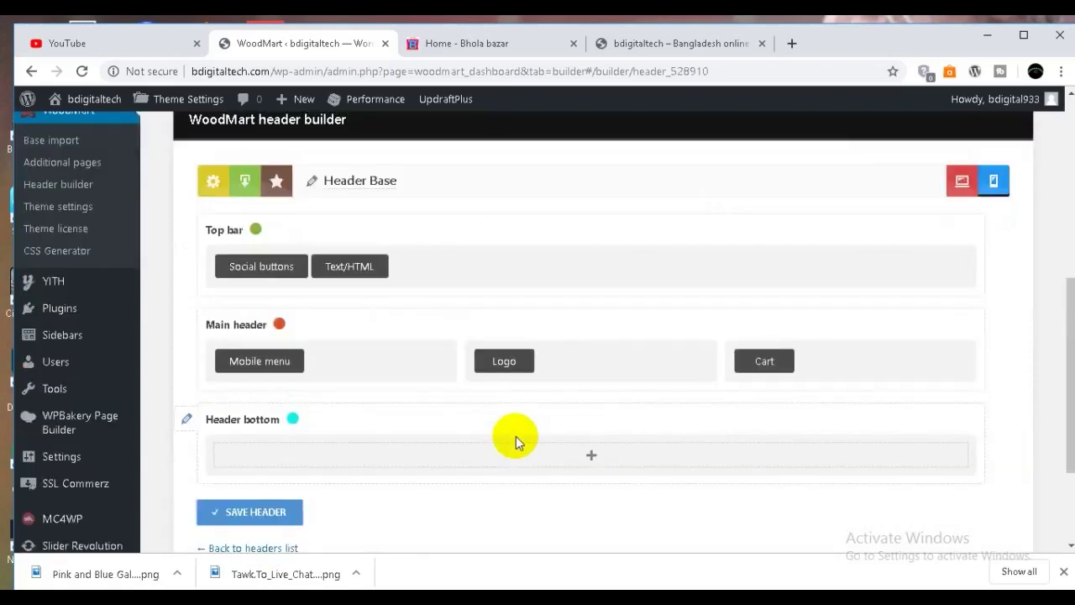